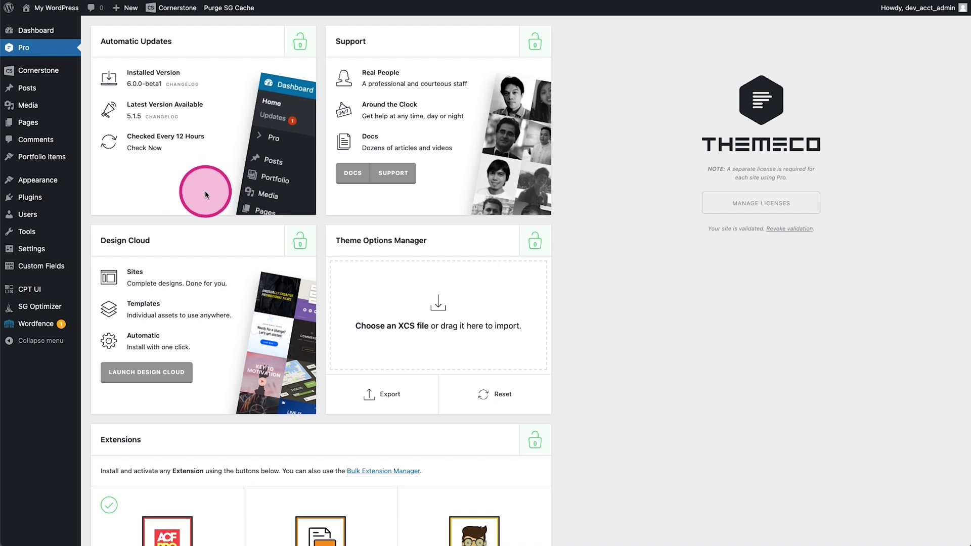
Step: Open the WordPress Pages list, which shows no pages yet
left_click(28, 121)
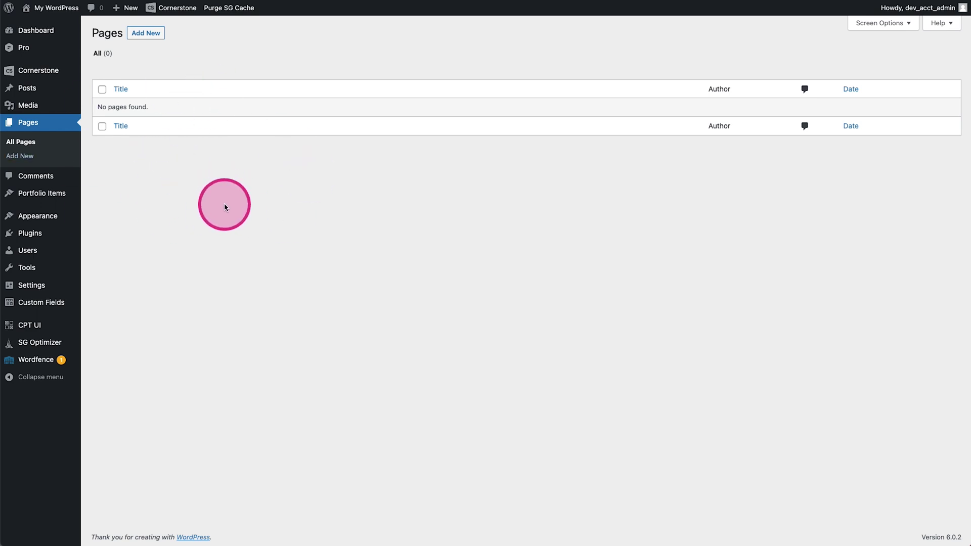
Step: Launch the Cornerstone builder from the admin bar; its All Documents list is empty
left_click(180, 17)
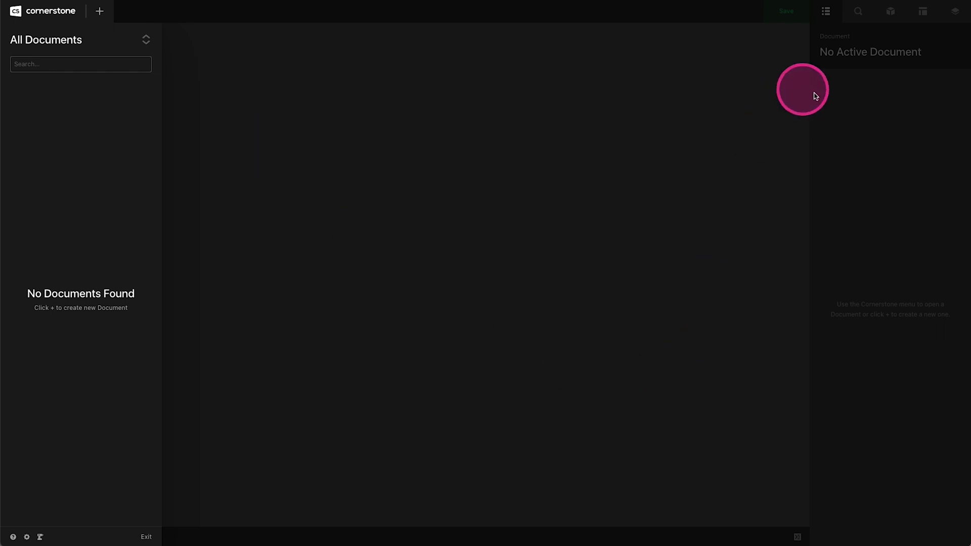
Step: Toggle the Cornerstone documents list open and closed
left_click(60, 12)
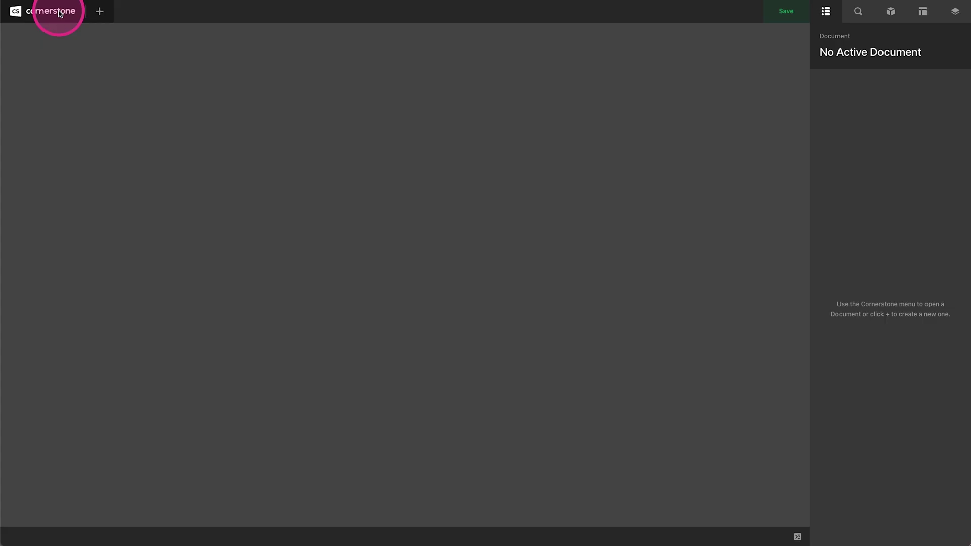
left_click(60, 12)
left_click(60, 13)
left_click(58, 15)
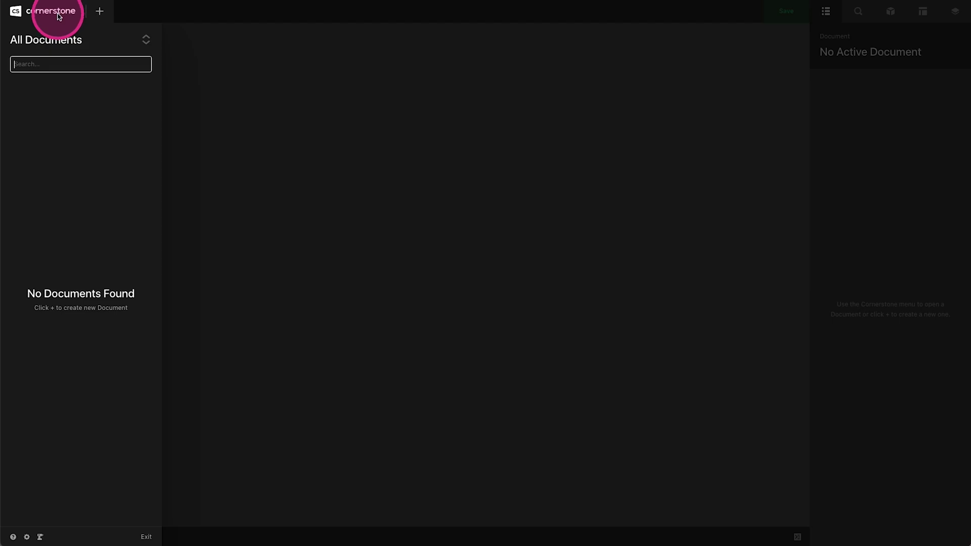
Step: Set the Workspace preference to Left and close Preferences
left_click(25, 538)
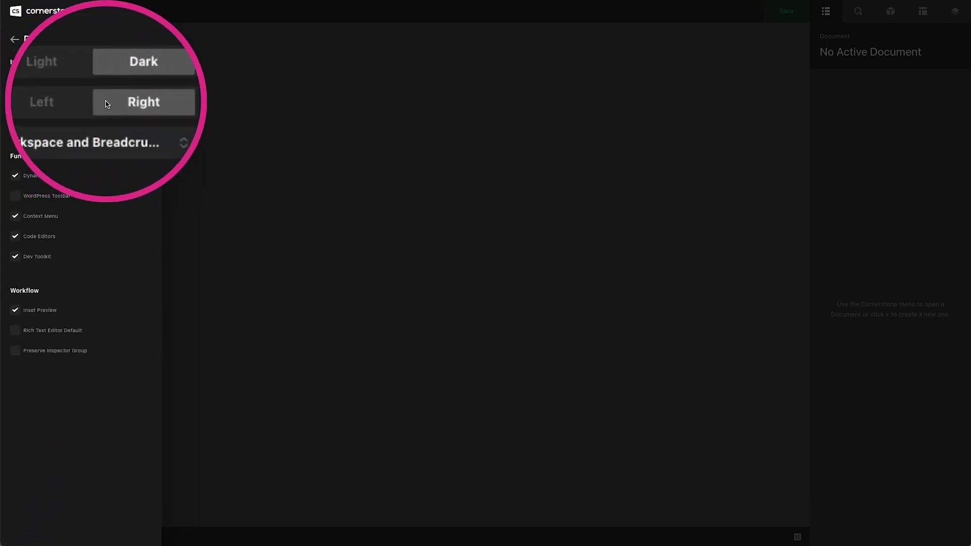
left_click(76, 103)
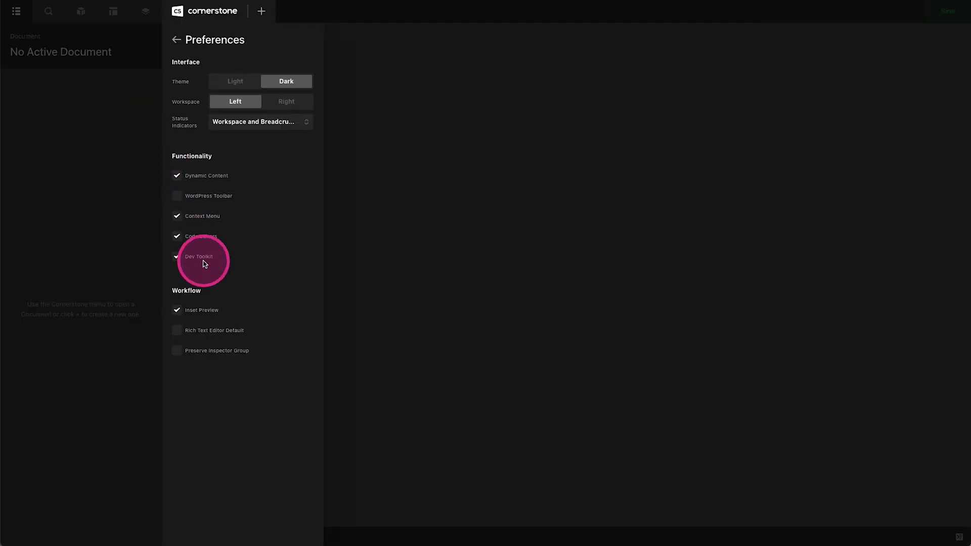
mouse_move(194, 256)
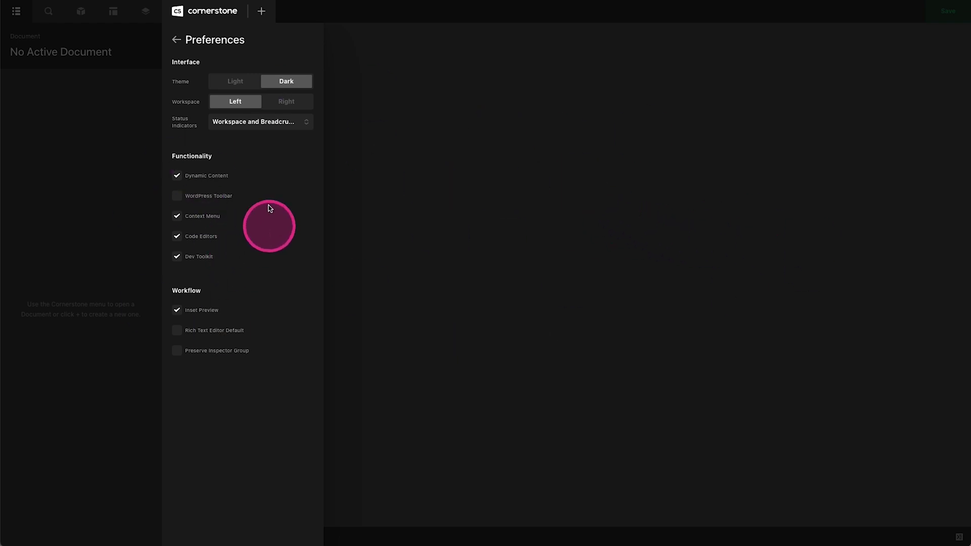
left_click(207, 19)
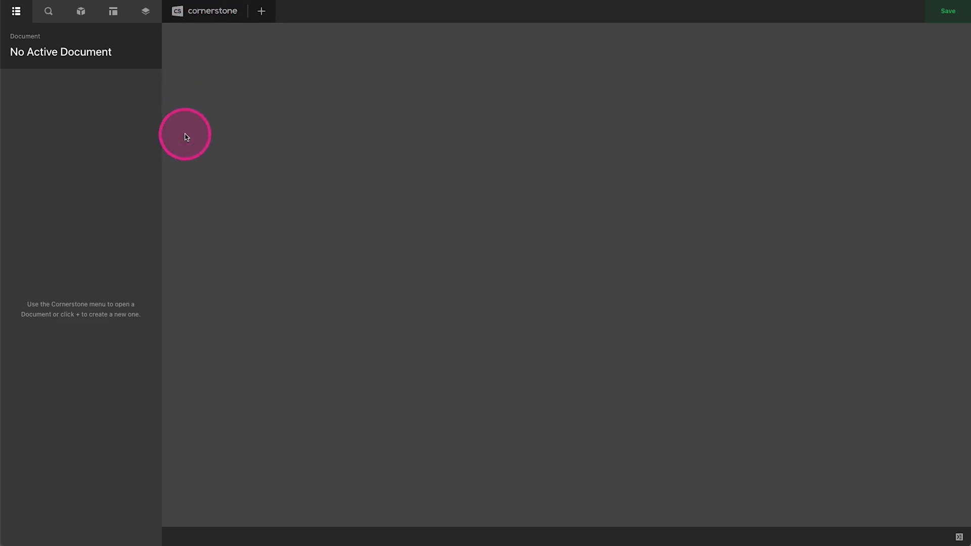
Step: Install the Blank Page template as a new Untitled Page and show its Settings
left_click(260, 18)
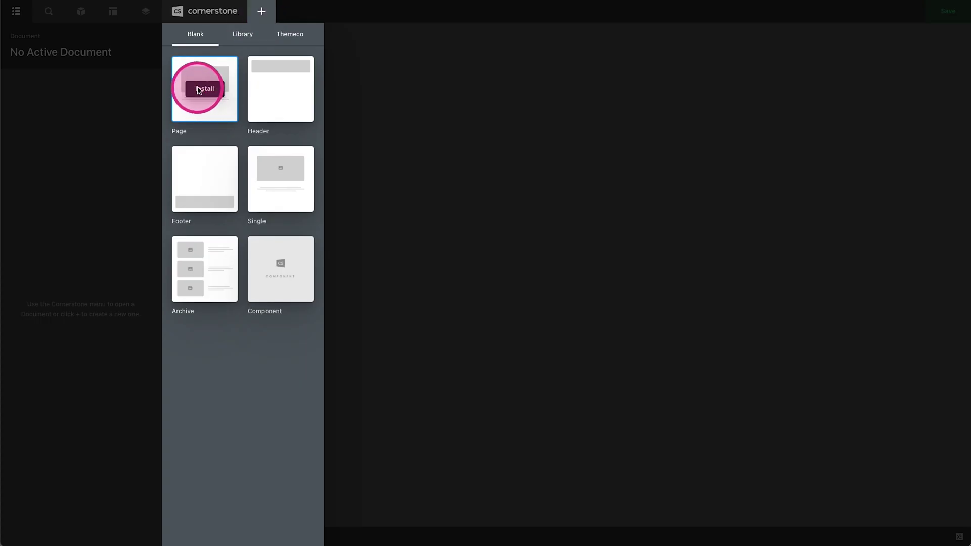
mouse_move(257, 94)
mouse_move(202, 94)
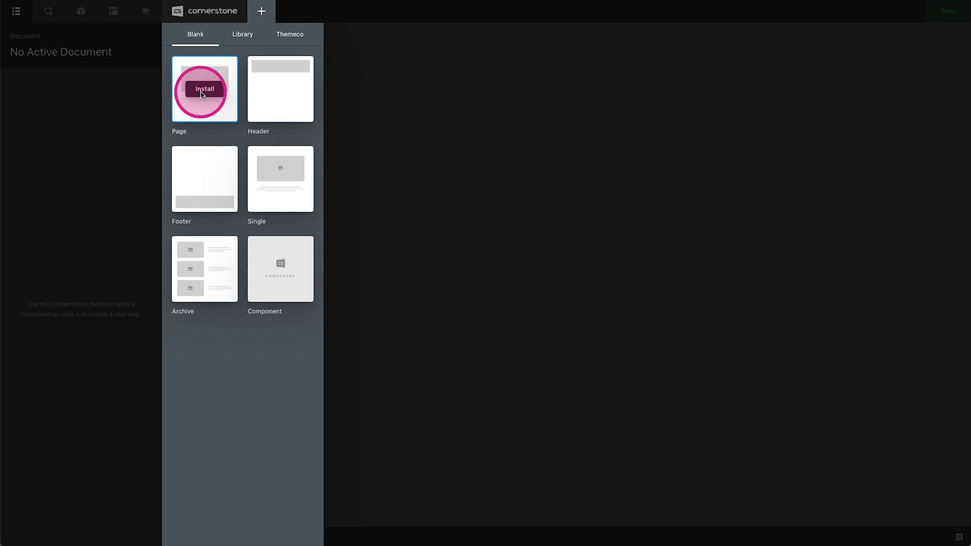
left_click(204, 89)
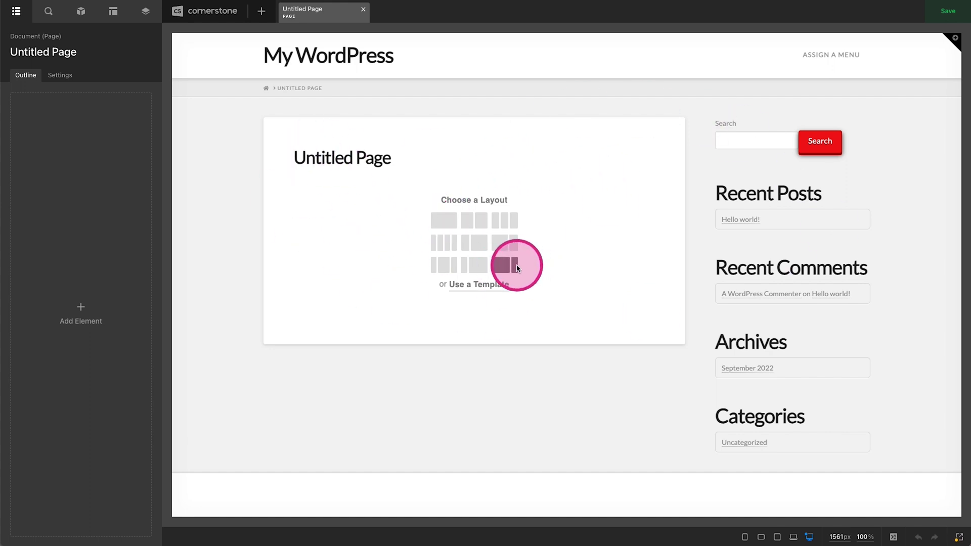
left_click(57, 77)
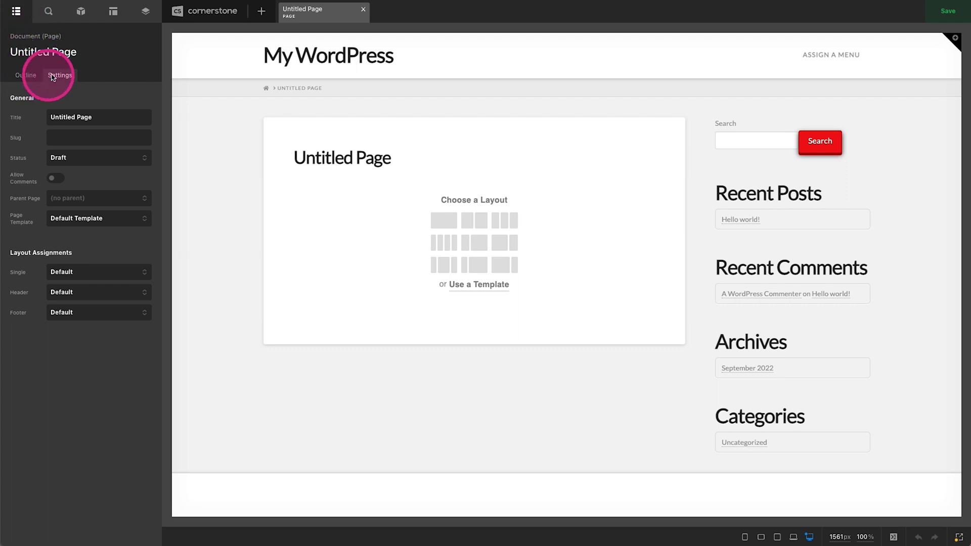
Step: Retitle the page to 'Homepage' in the page settings
left_click(30, 77)
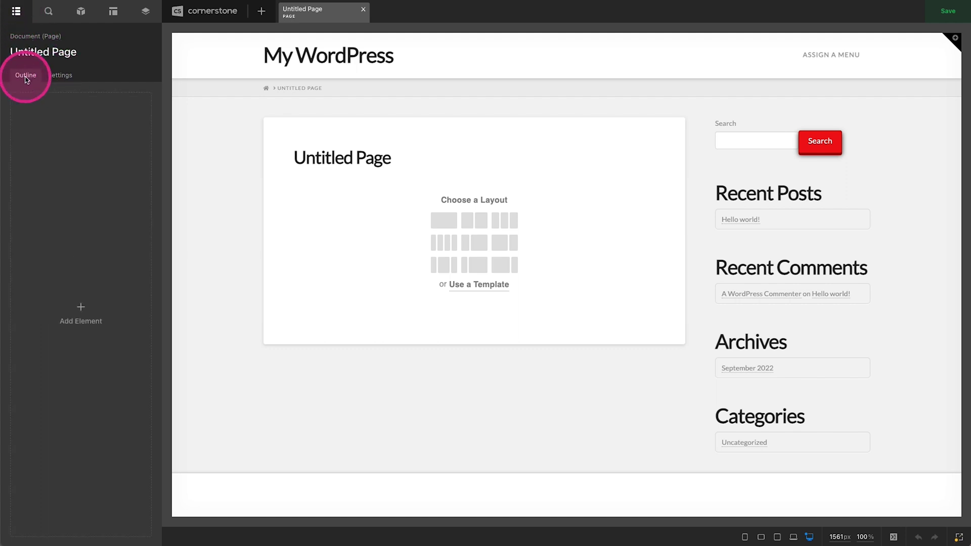
left_click(68, 77)
triple_click(71, 117)
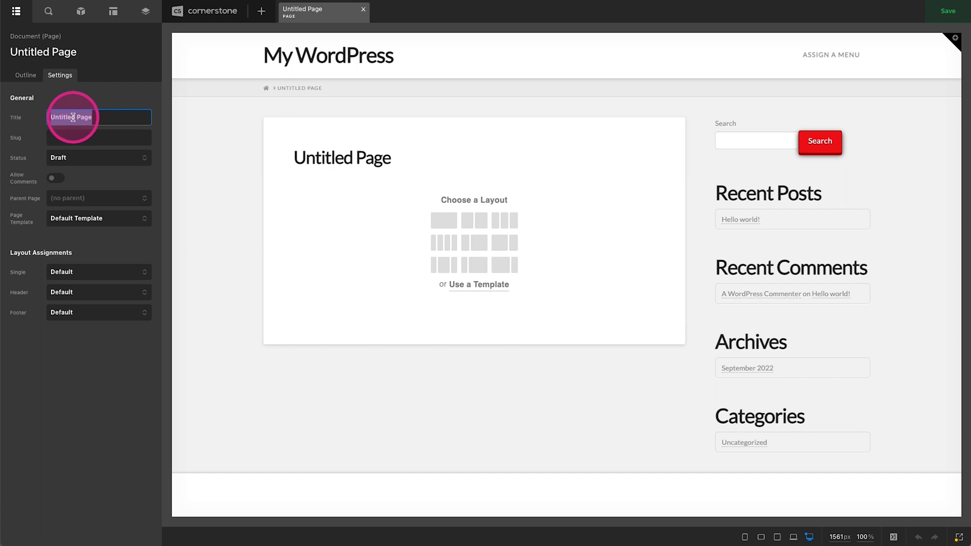
type("Homepage")
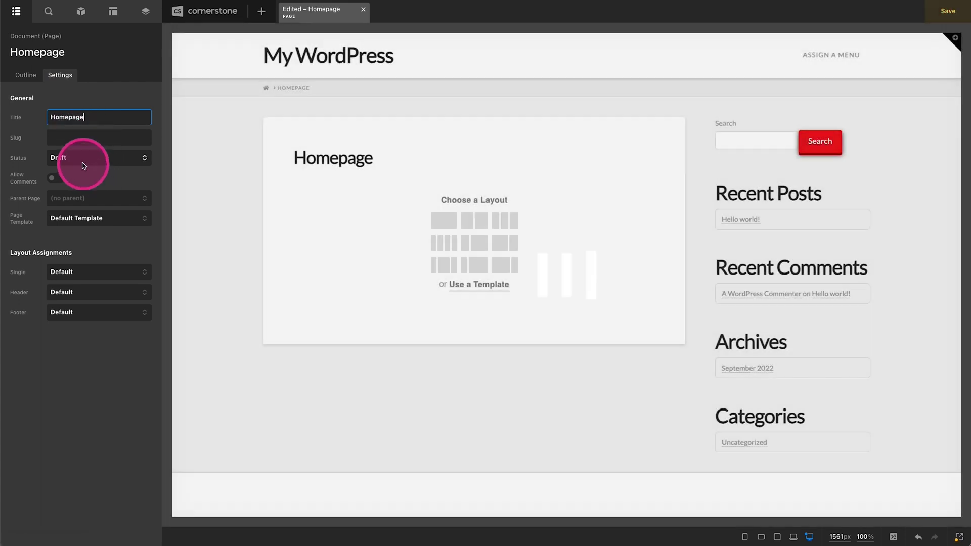
Step: Set Status to Publish and template to Blank - No Container | Header, Footer, then save
left_click(83, 165)
left_click(79, 150)
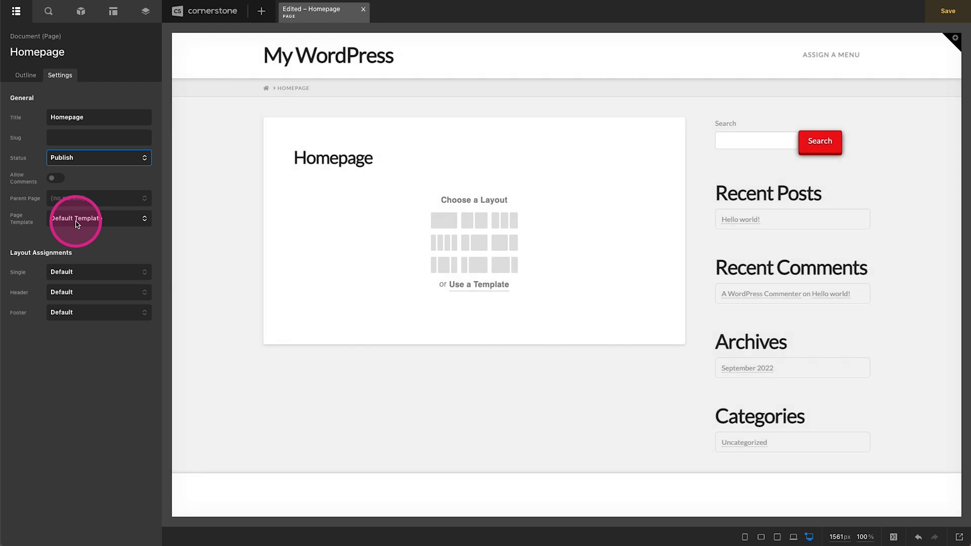
left_click(78, 224)
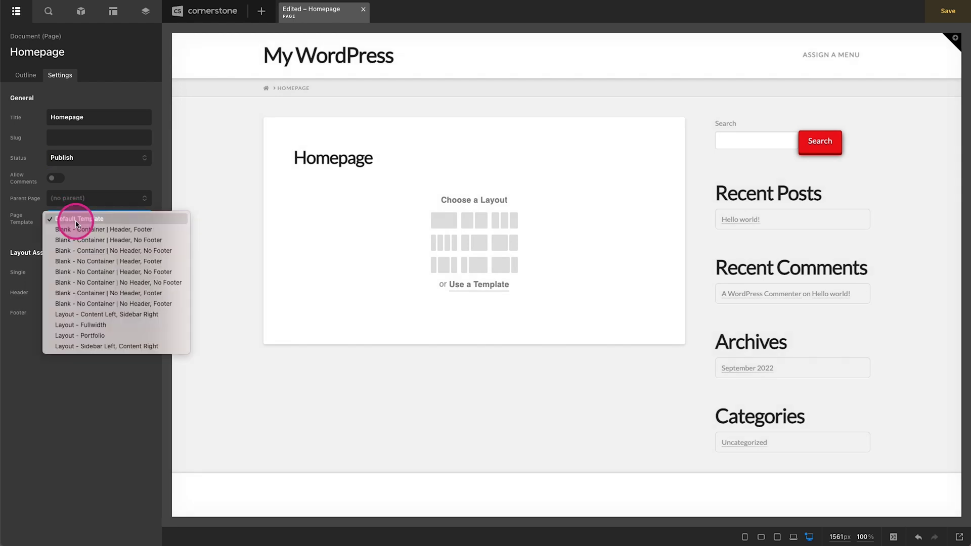
left_click(90, 260)
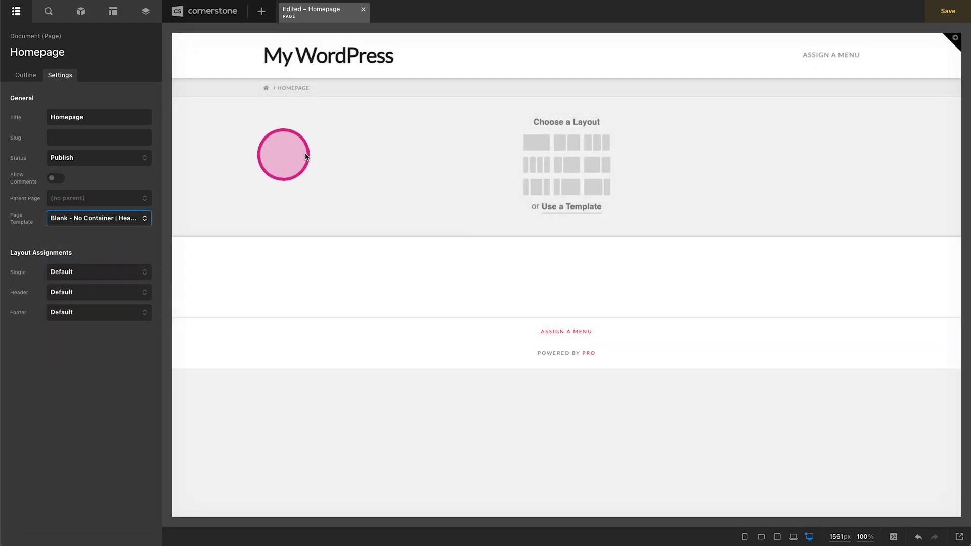
left_click(101, 405)
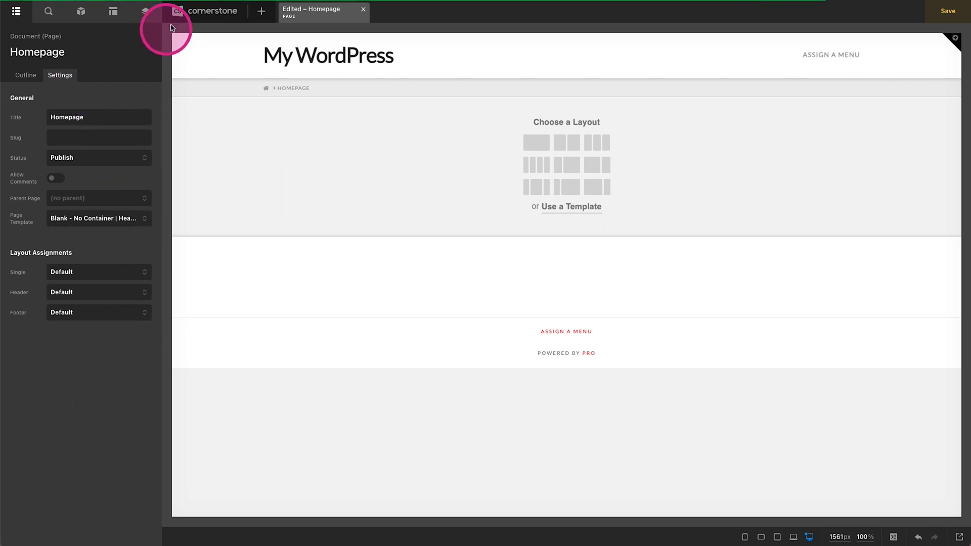
left_click(189, 17)
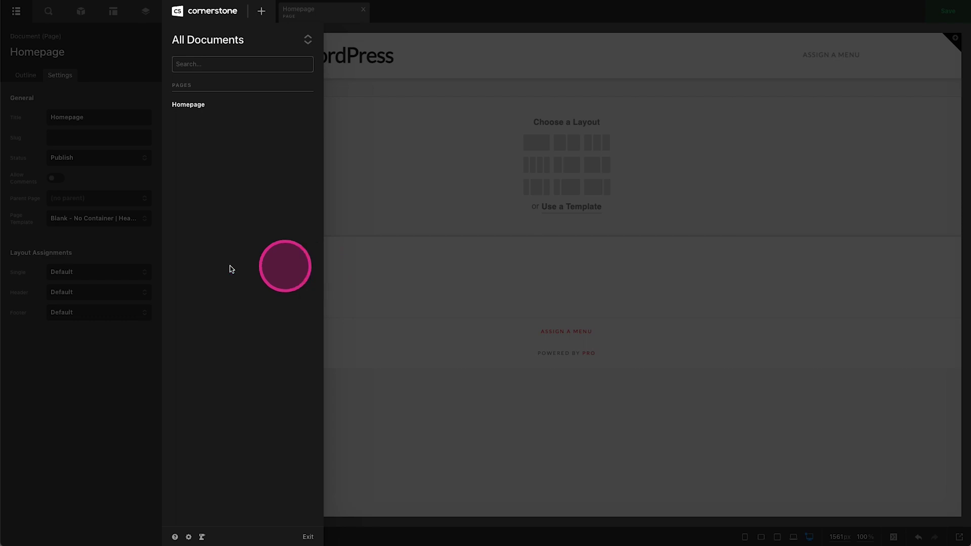
left_click(192, 12)
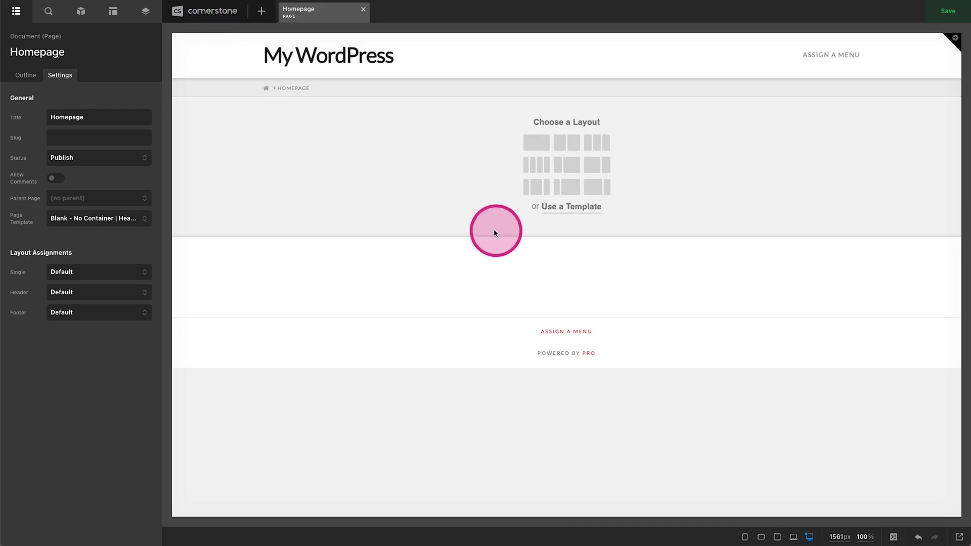
Step: Apply the single-column layout to the Homepage and save with Ctrl+S
left_click(26, 76)
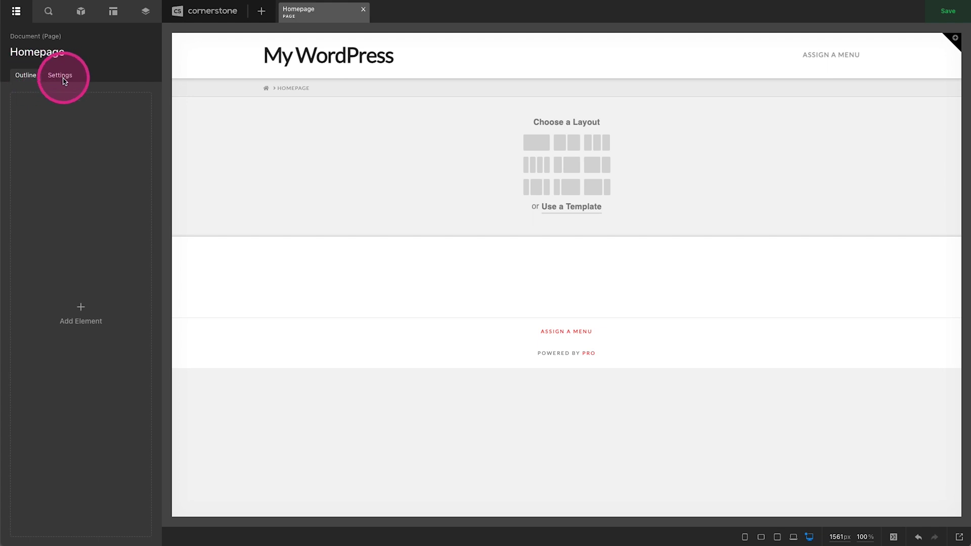
left_click(48, 16)
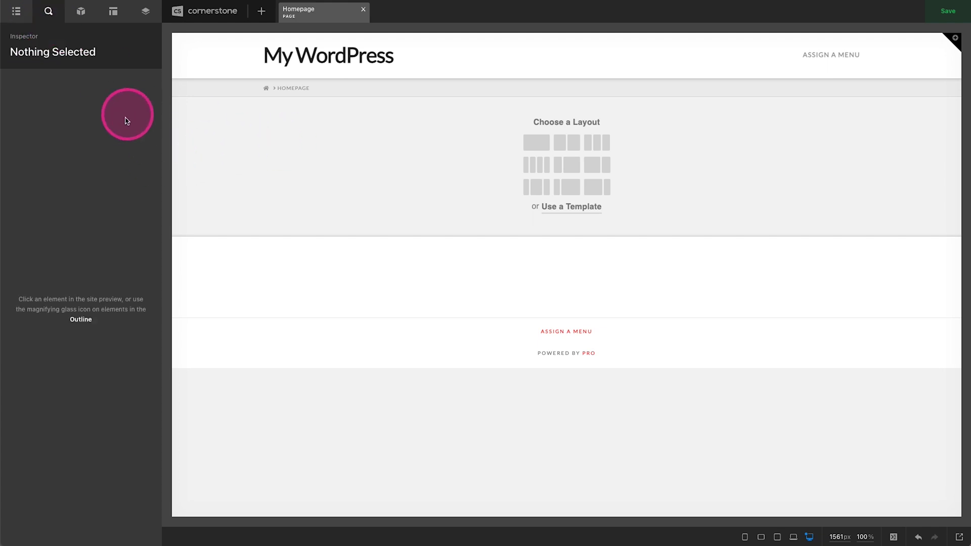
left_click(81, 10)
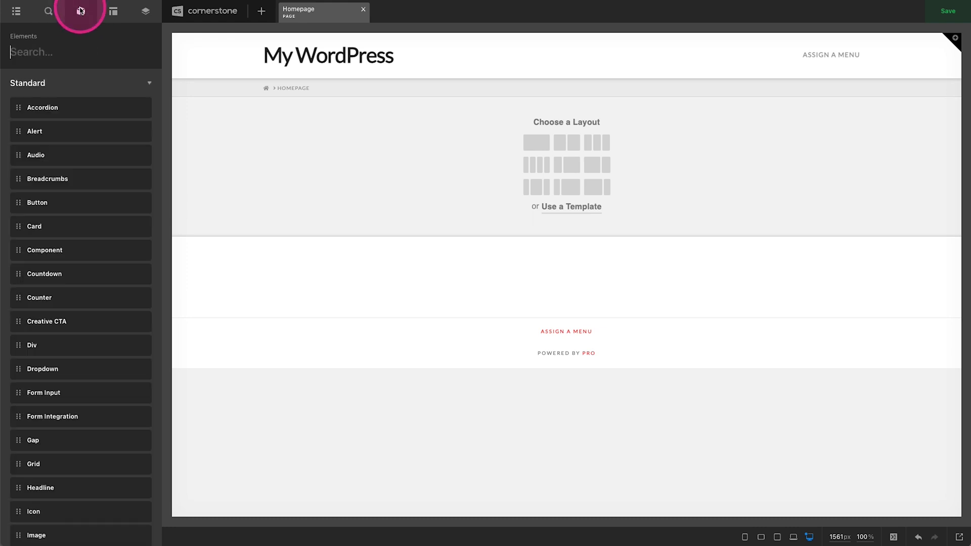
left_click(527, 146)
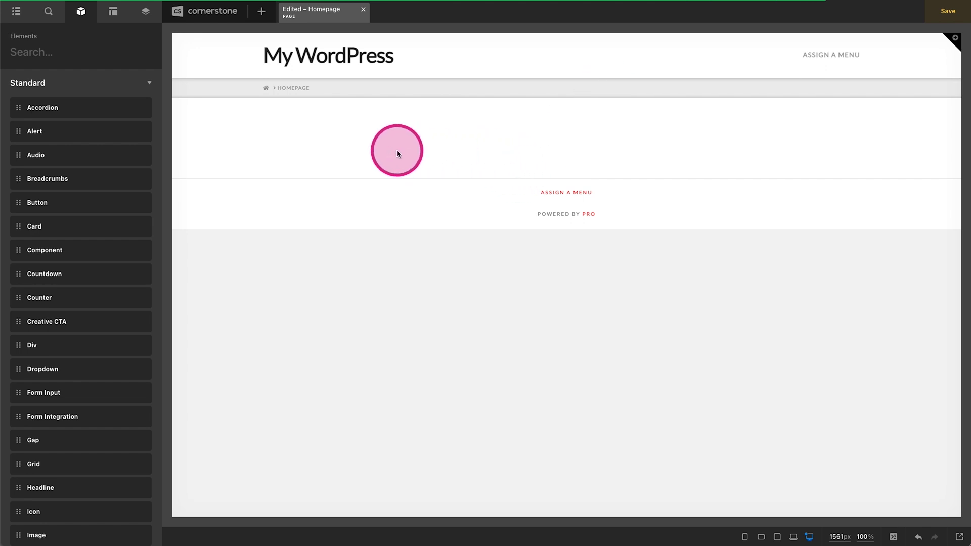
key("ctrl+s")
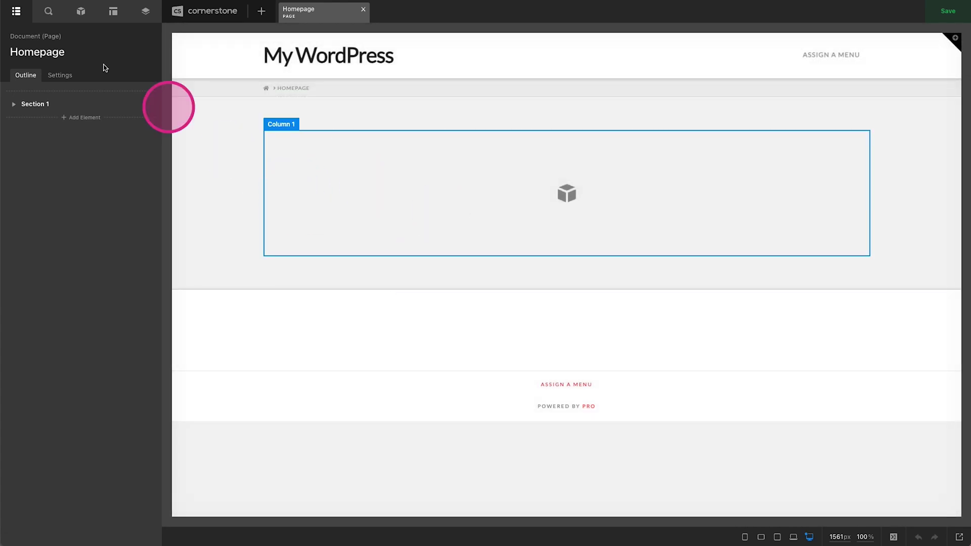
Step: Drag an Accordion element into Column 1 and select it
left_click(81, 11)
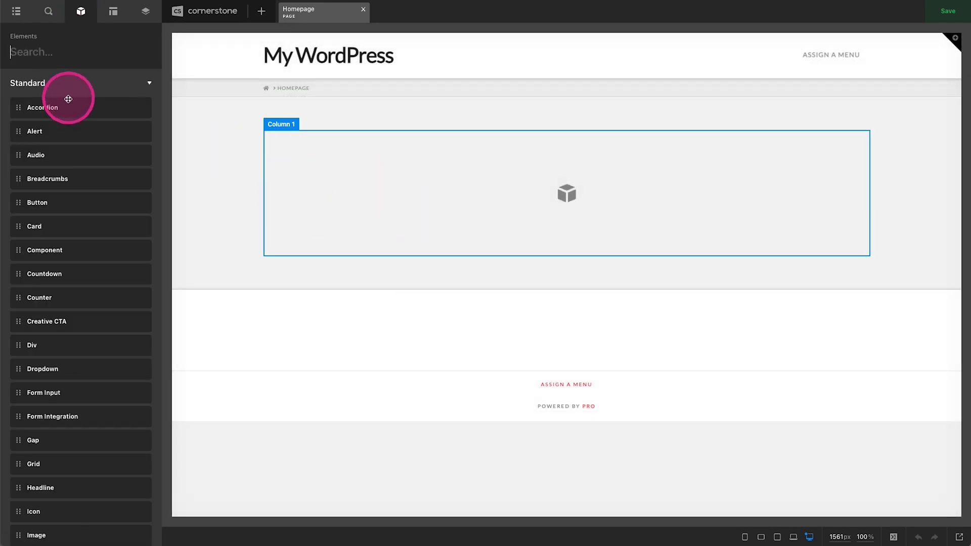
left_click_drag(68, 95, 412, 160)
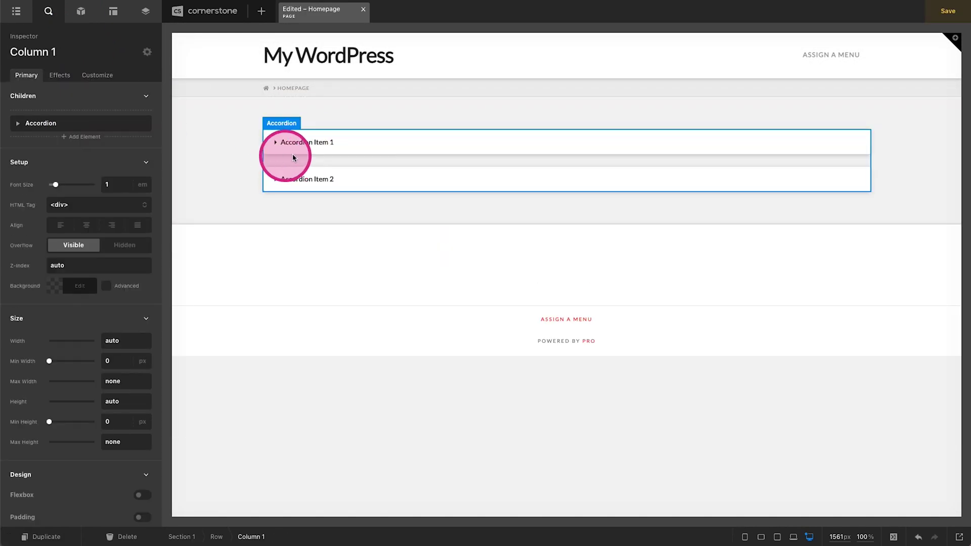
left_click(302, 158)
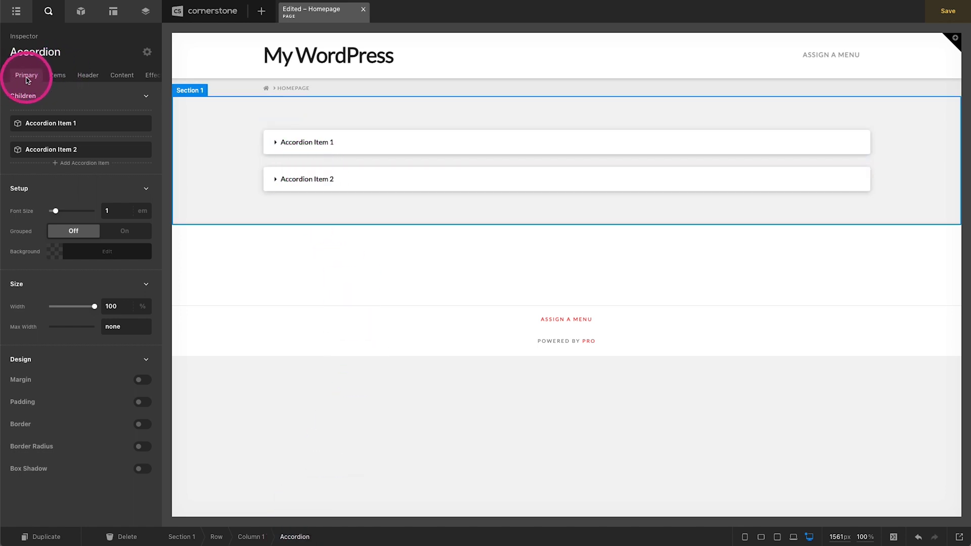
Step: Browse the Accordion's Items, Header, Content, Effects and Customize settings, then show Themeco templates
left_click(58, 75)
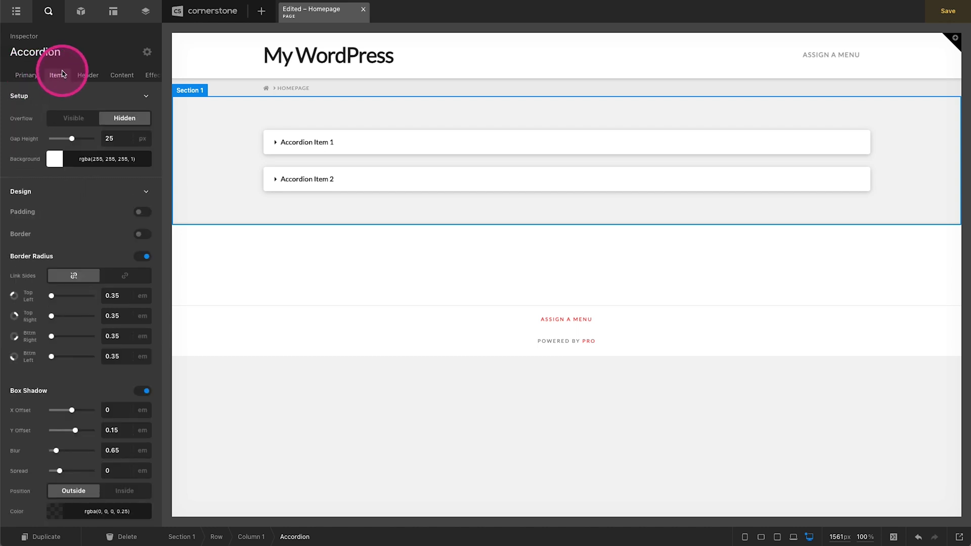
left_click(106, 74)
left_click(120, 76)
left_click(146, 75)
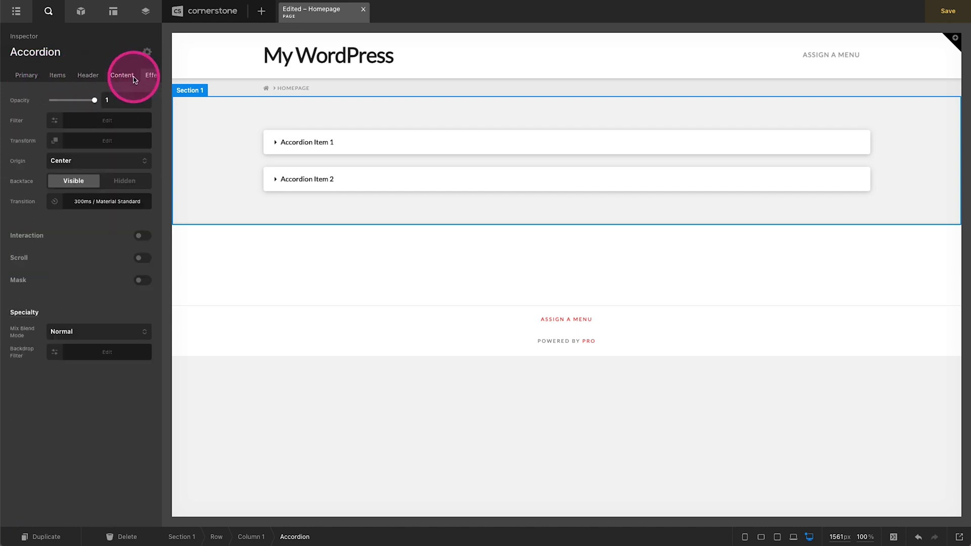
left_click(135, 78)
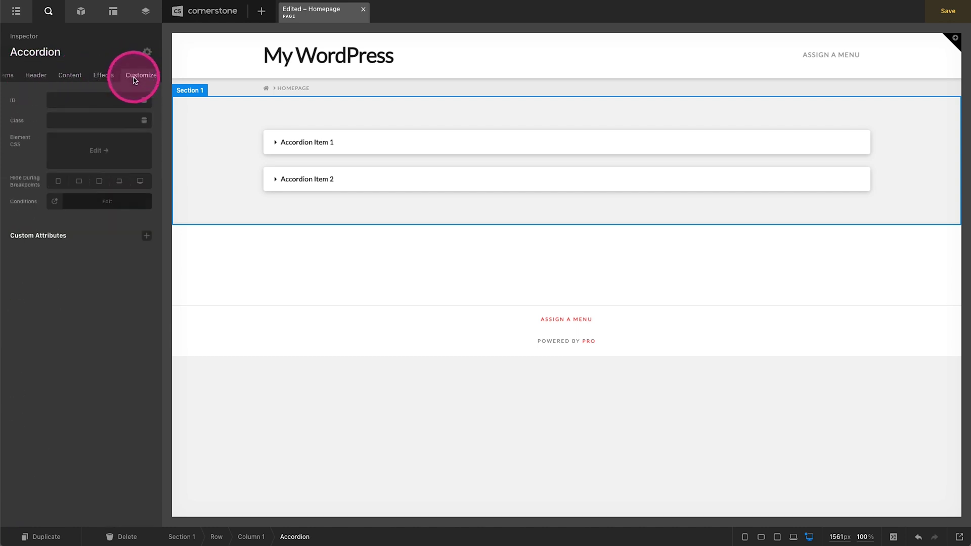
left_click(35, 78)
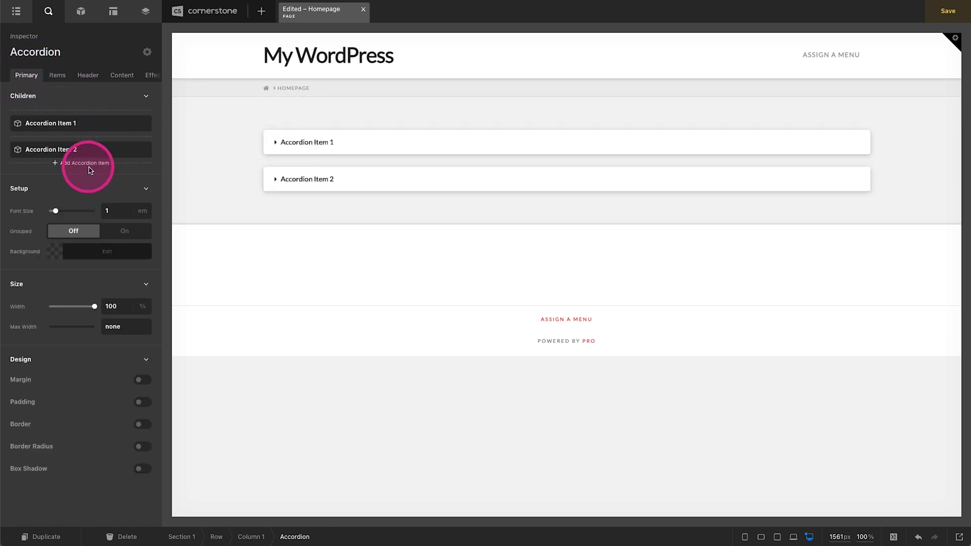
left_click(81, 11)
left_click(113, 10)
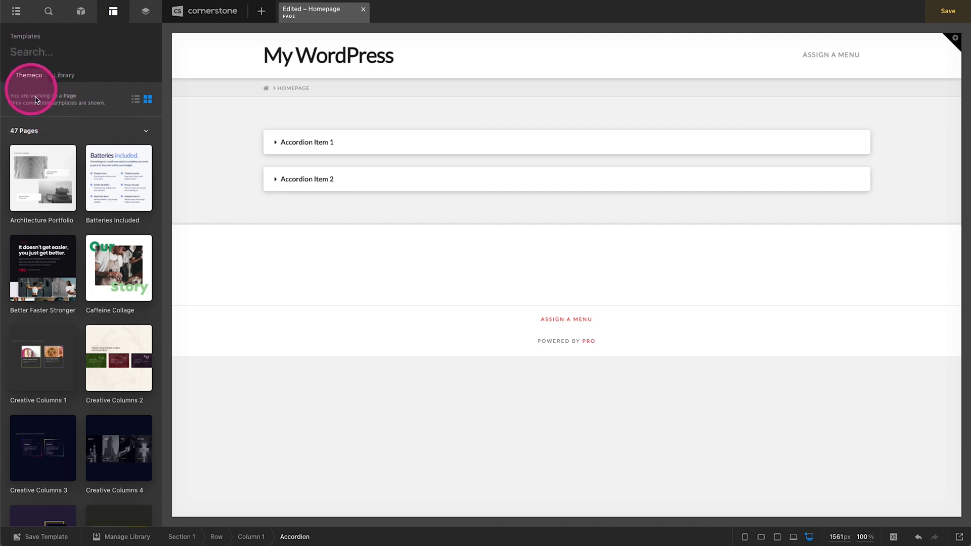
Step: Look over the templates and personal Library, then open the Globals options
scroll(81, 253, "down", 10)
scroll(79, 250, "up", 10)
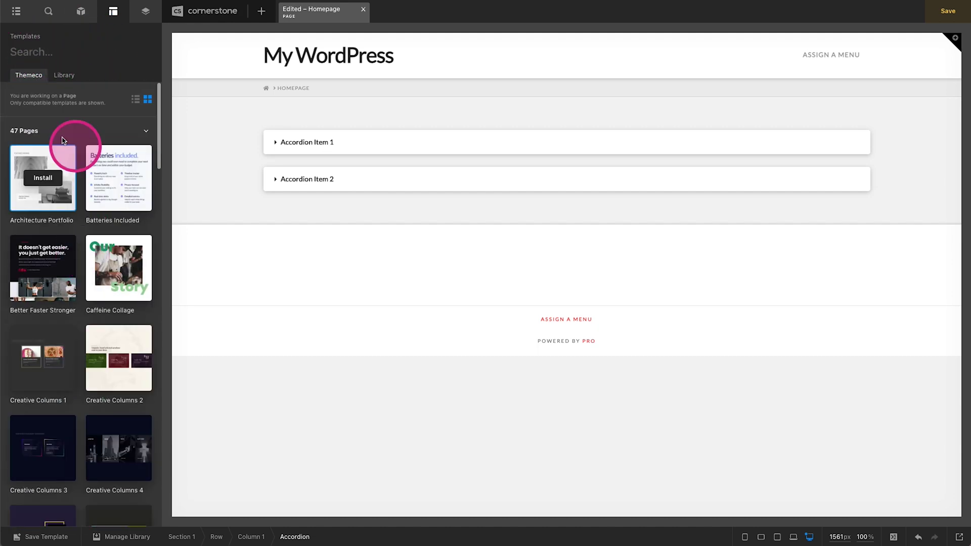
left_click(64, 75)
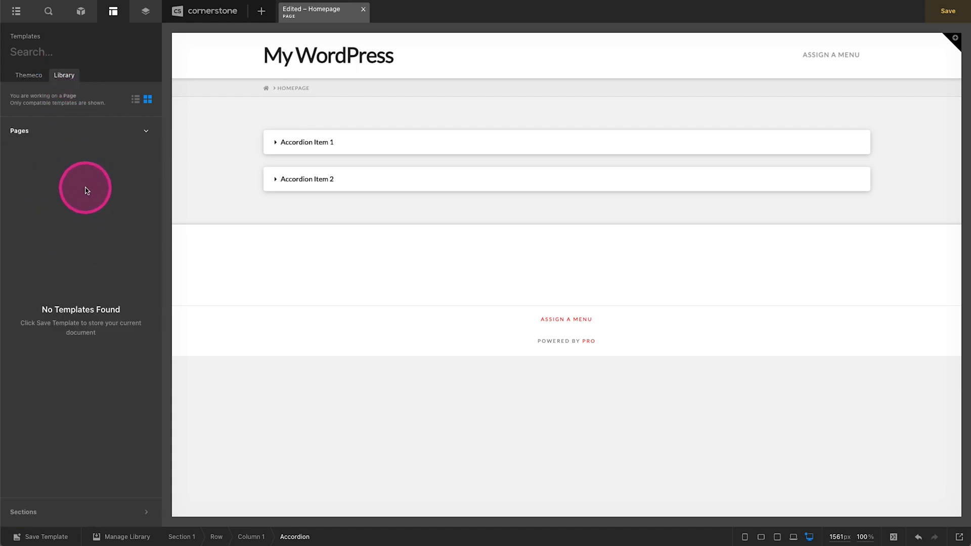
left_click(145, 10)
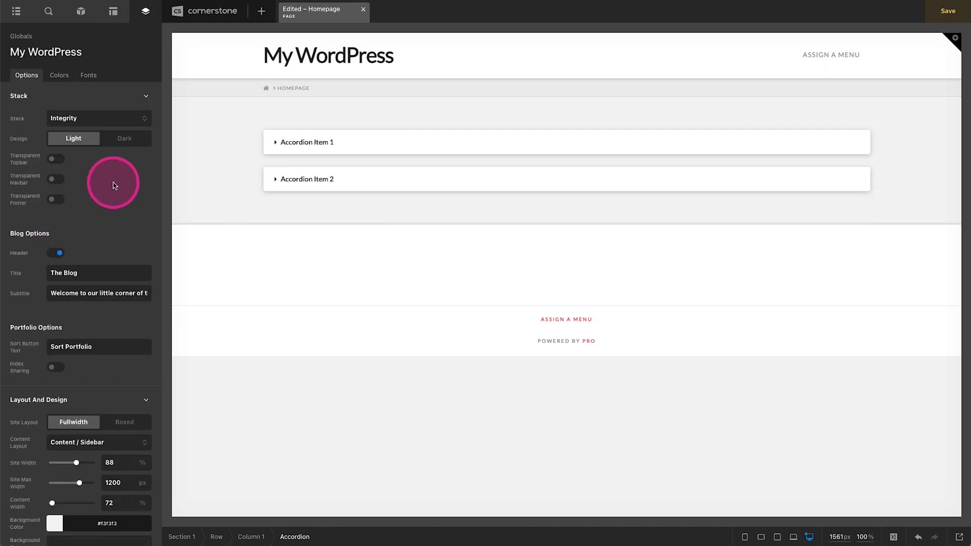
left_click(206, 10)
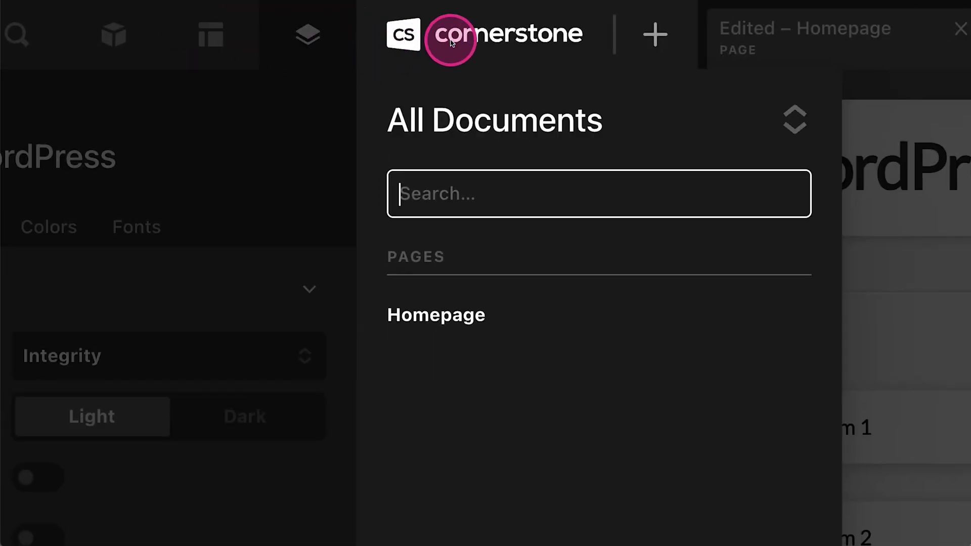
left_click(194, 13)
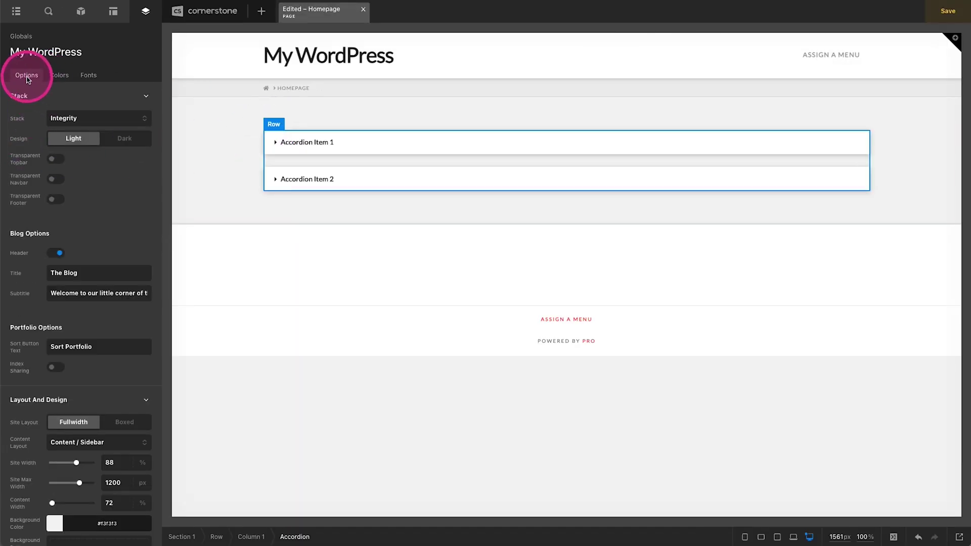
Step: View the global colour and font palettes, then return to the Homepage outline
left_click(59, 75)
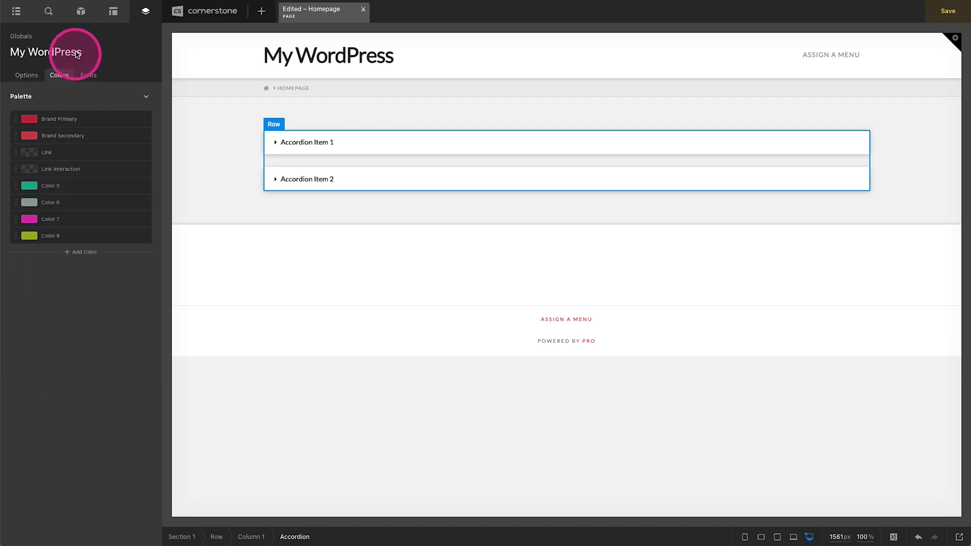
right_click(92, 76)
left_click(91, 76)
left_click(90, 76)
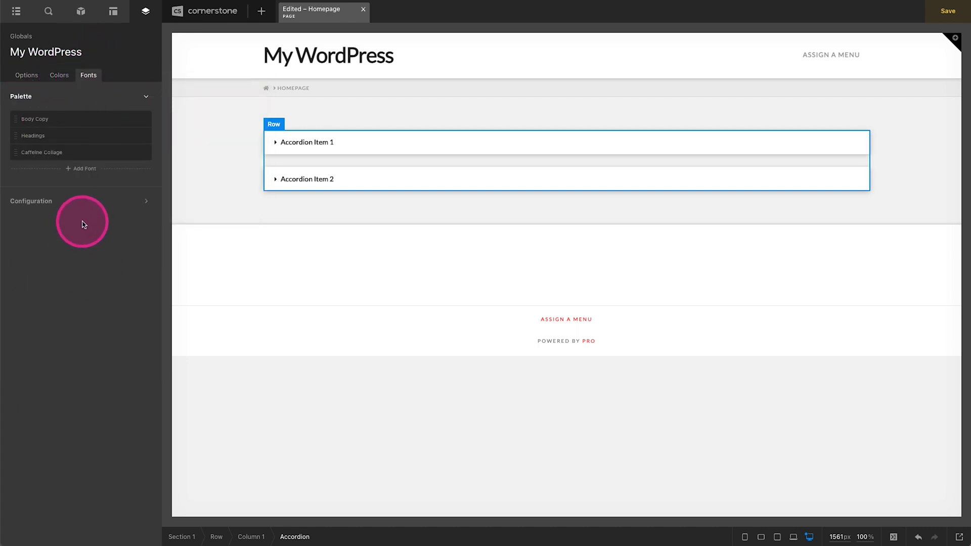
left_click(16, 11)
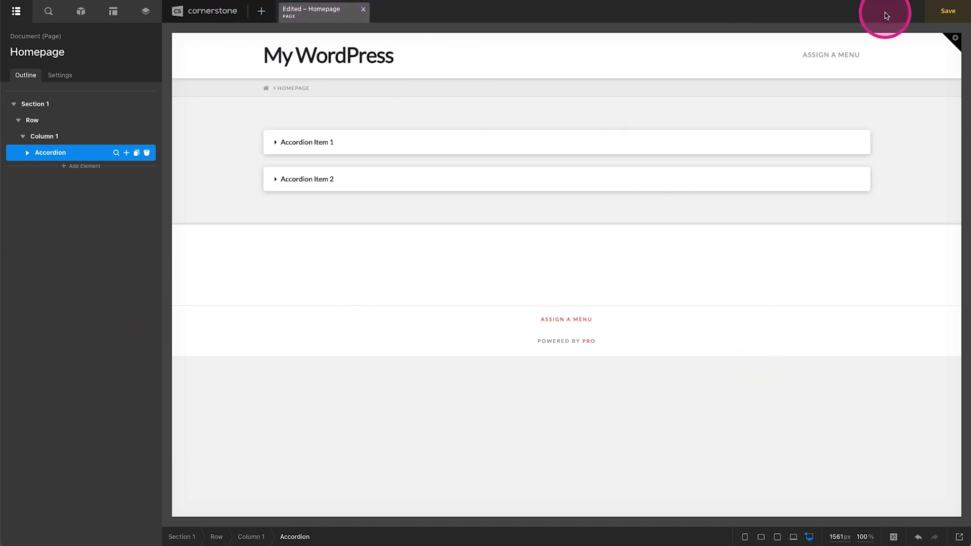
Step: Save the Homepage, check the custom code editor, and open the GN-1 header from Preview
left_click(948, 15)
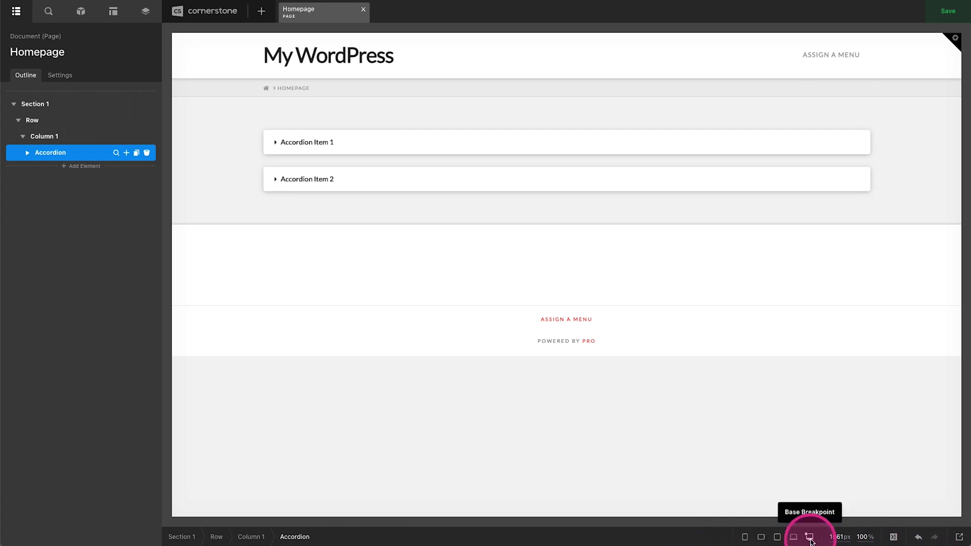
left_click(893, 537)
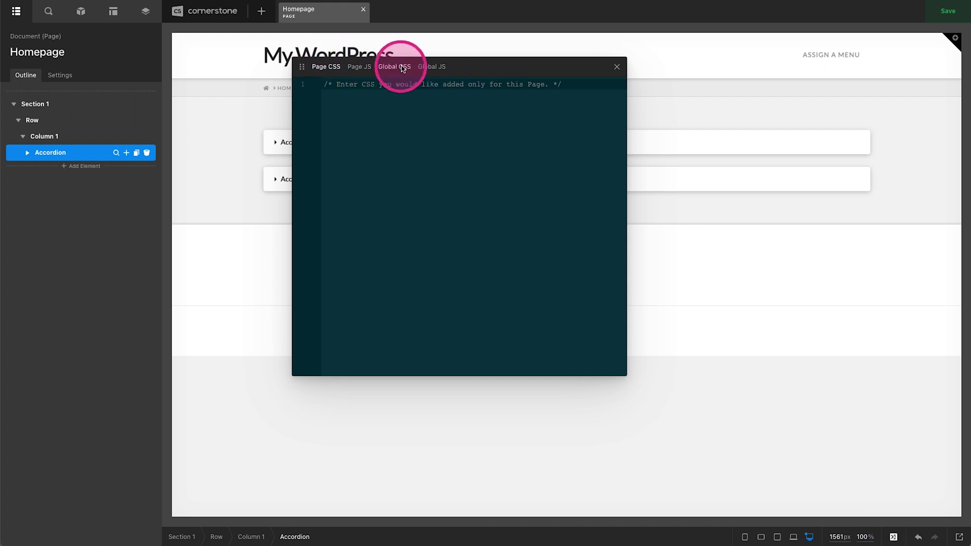
left_click(617, 67)
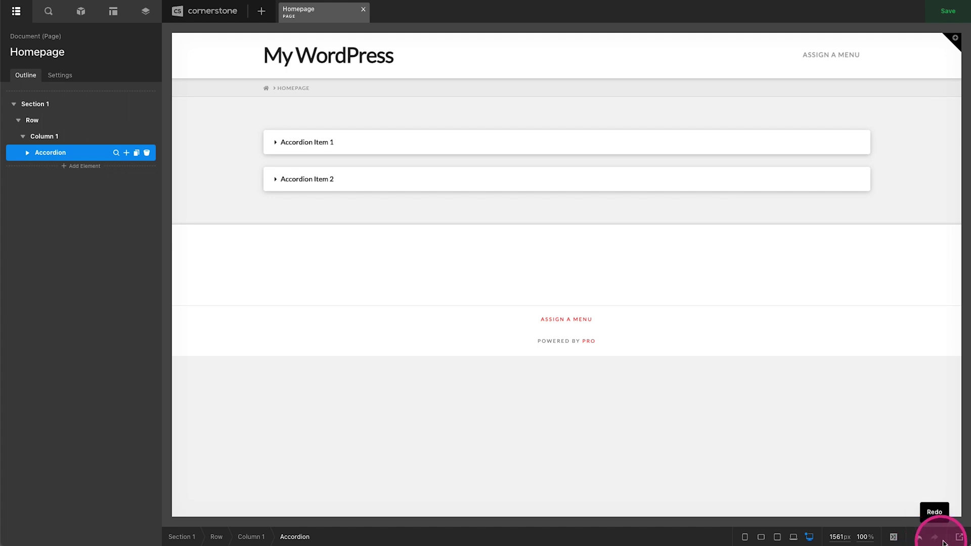
left_click(958, 538)
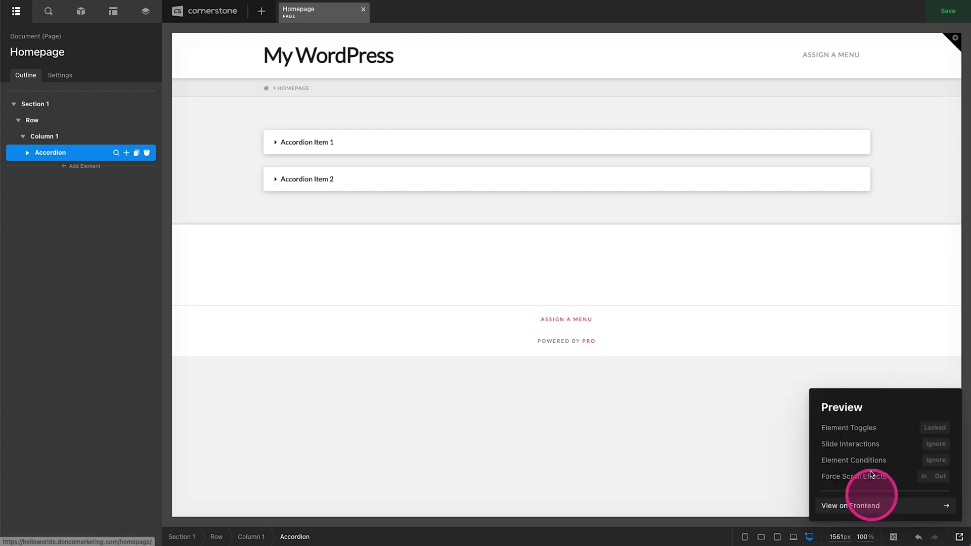
left_click(265, 50)
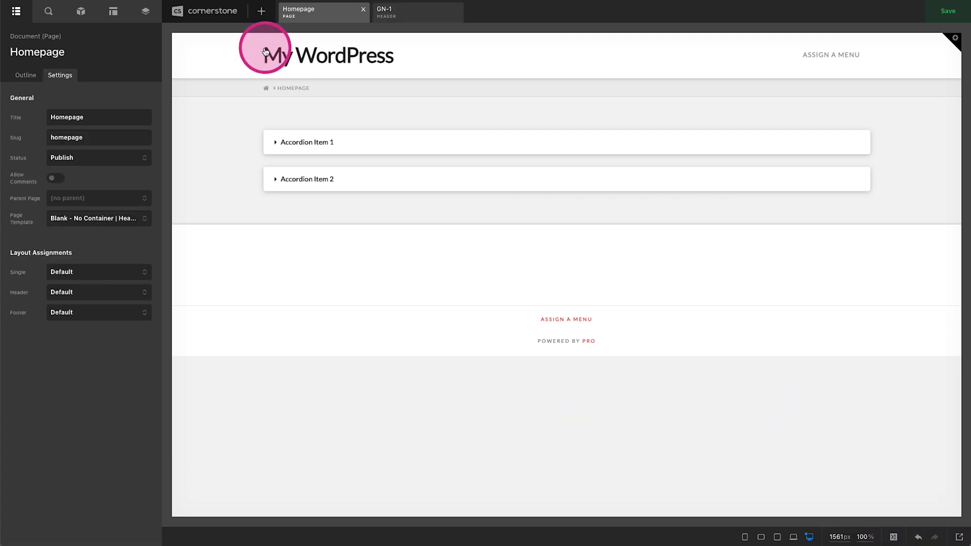
Step: Delete the Accordion from Column 1 and start a new document
left_click(306, 159)
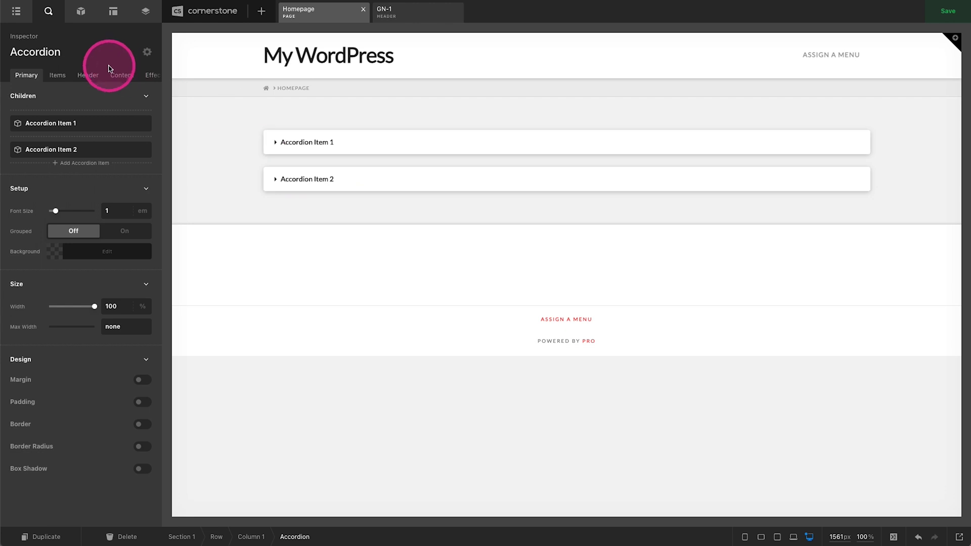
left_click(118, 536)
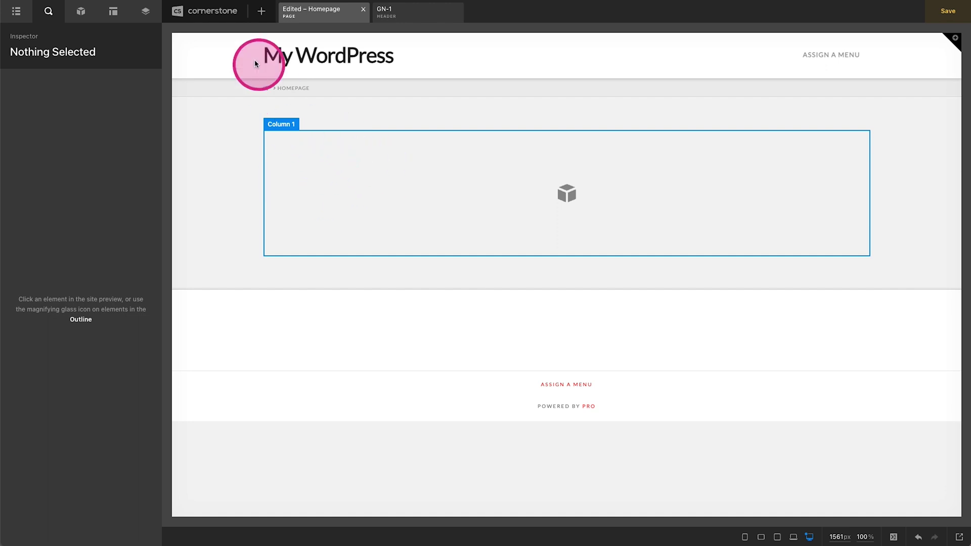
left_click(260, 15)
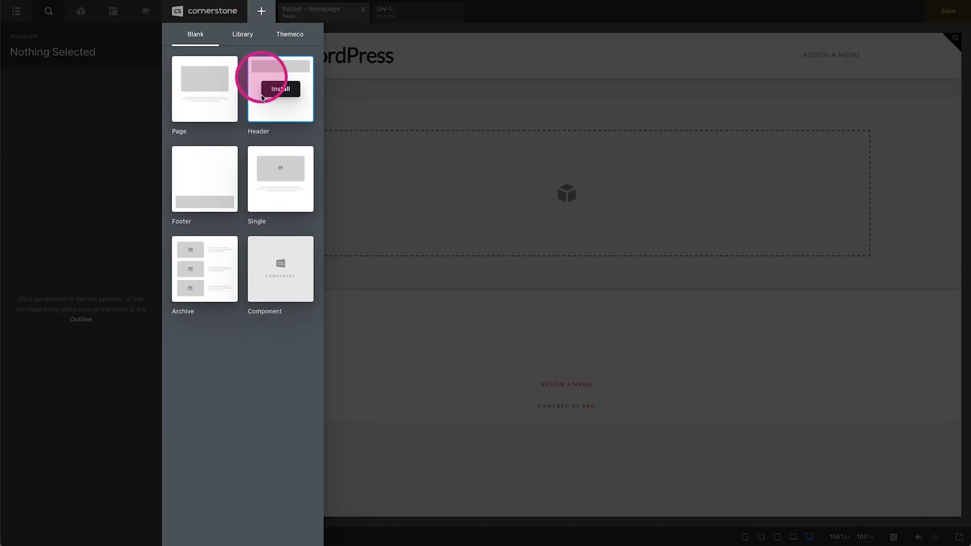
Step: Create a blank component titled Buttons and give it a single-column layout
mouse_move(271, 278)
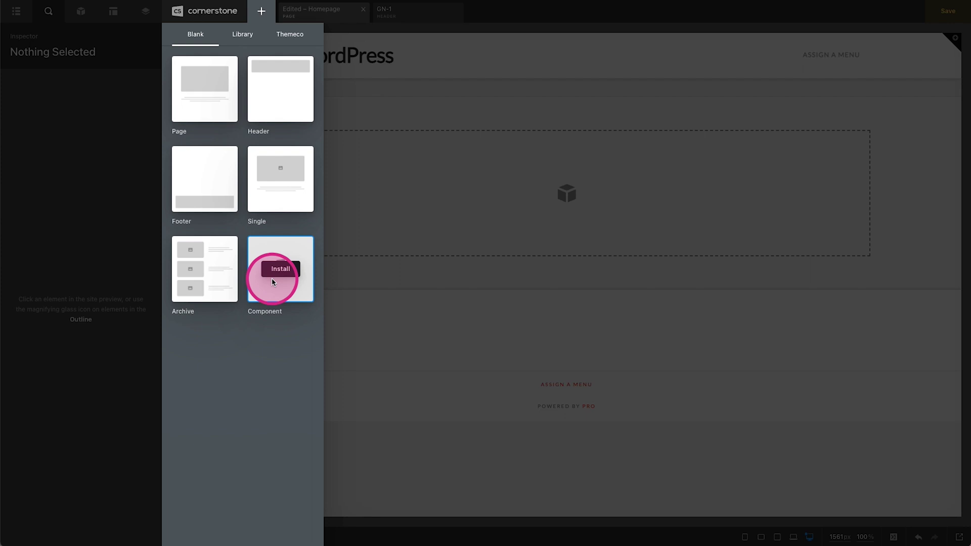
left_click(276, 273)
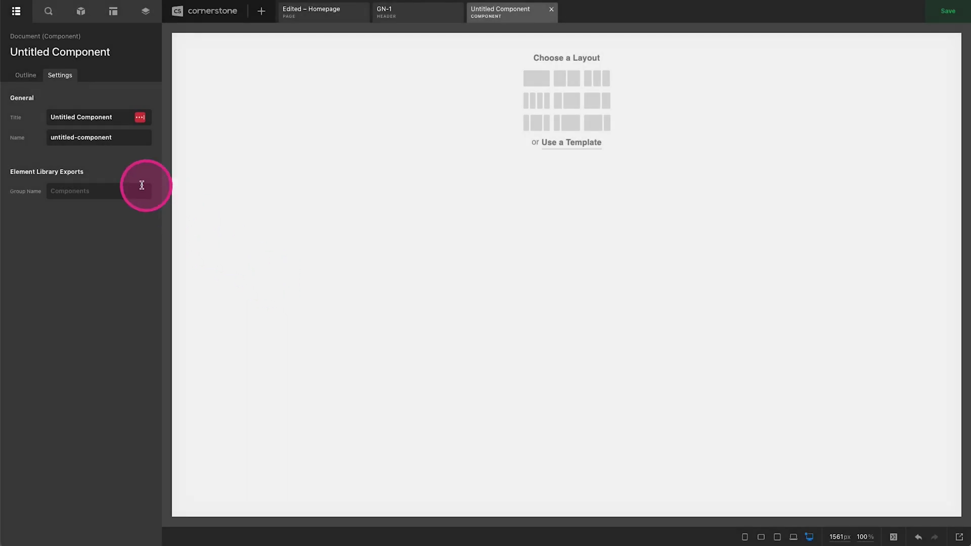
left_click(77, 116)
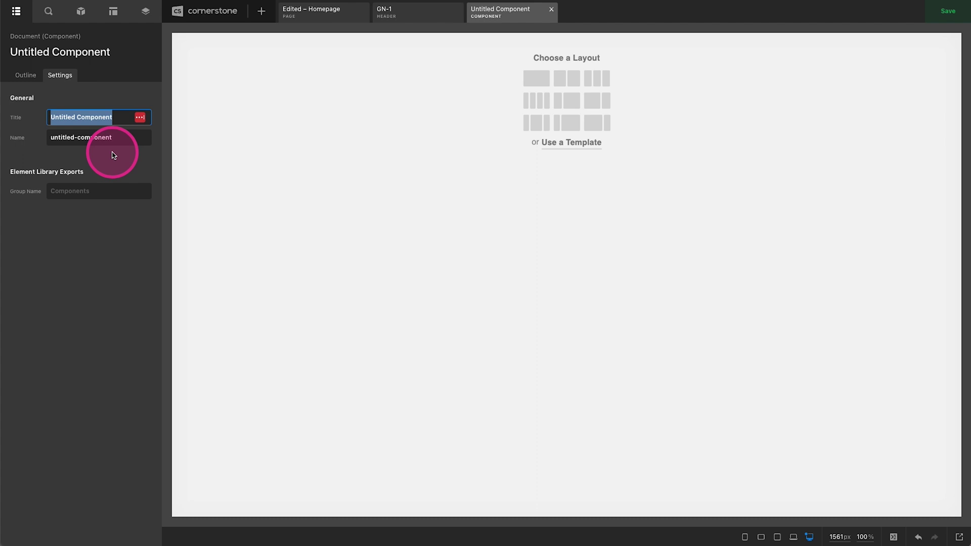
type("Buttons")
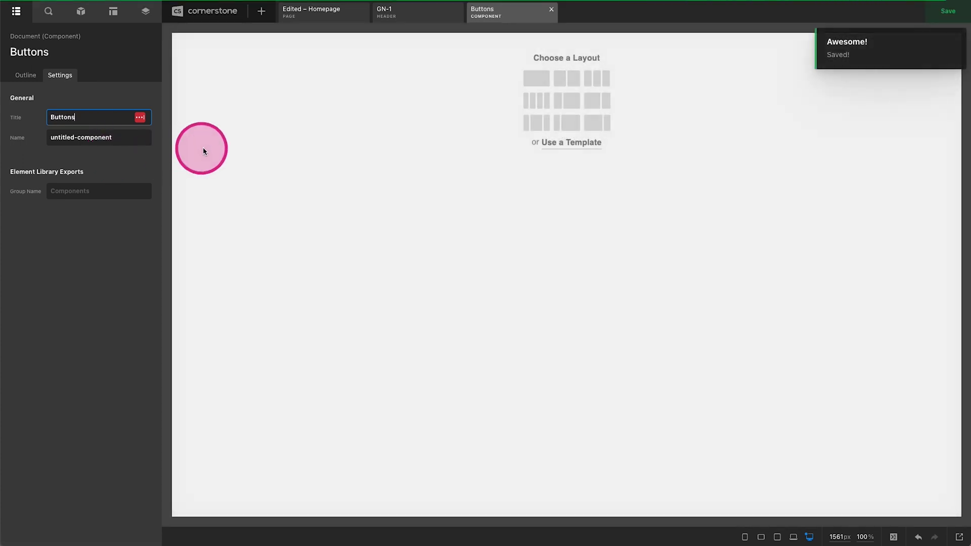
left_click(536, 81)
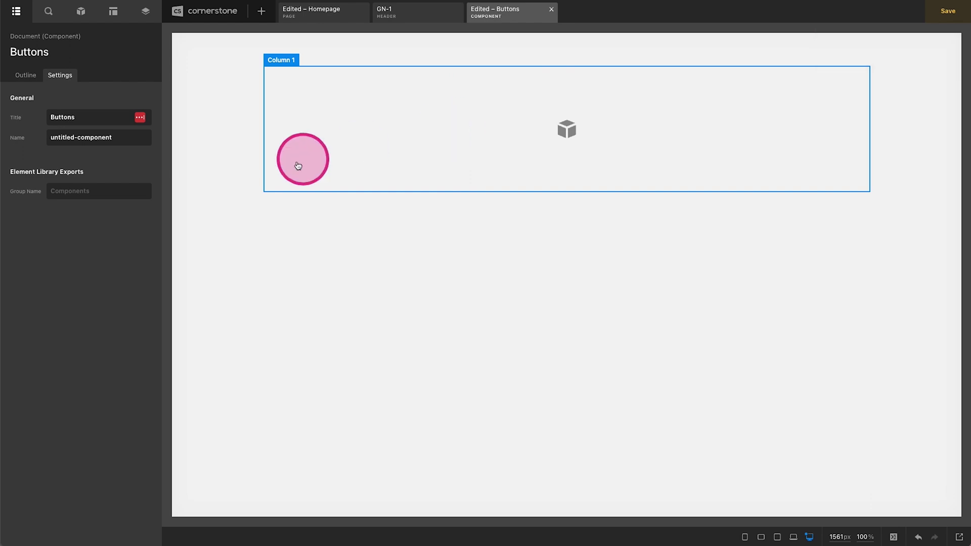
Step: Add a Button element into the empty column of the Buttons component
left_click(261, 11)
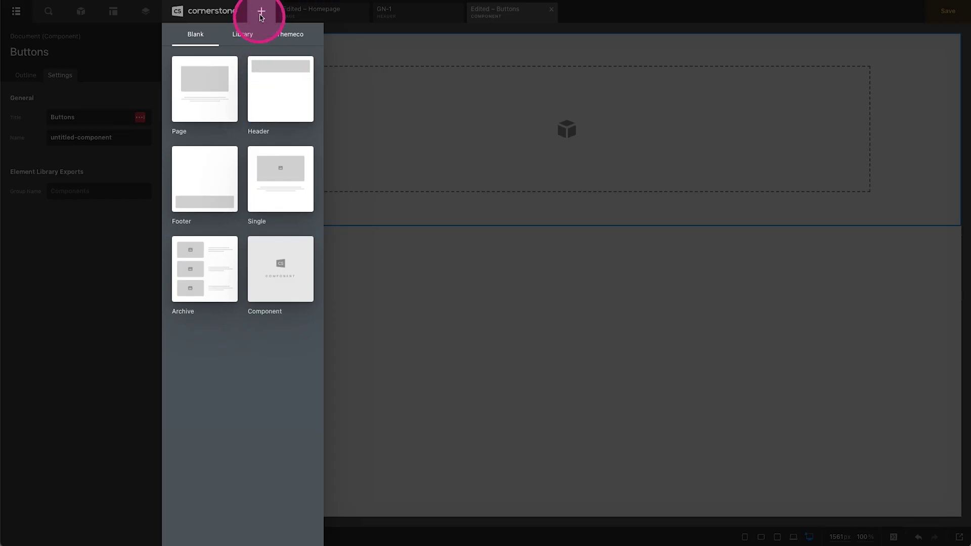
left_click(261, 11)
left_click(81, 11)
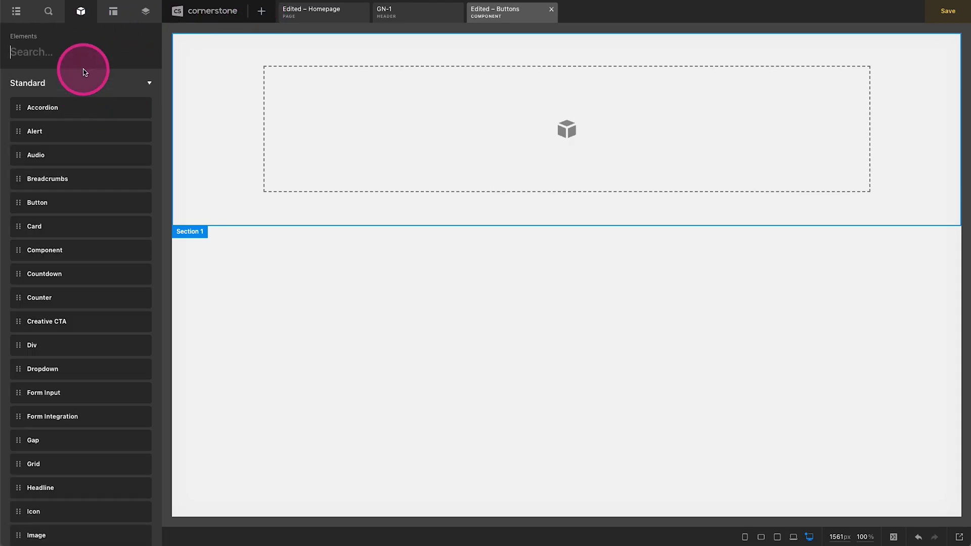
left_click_drag(48, 107, 274, 101)
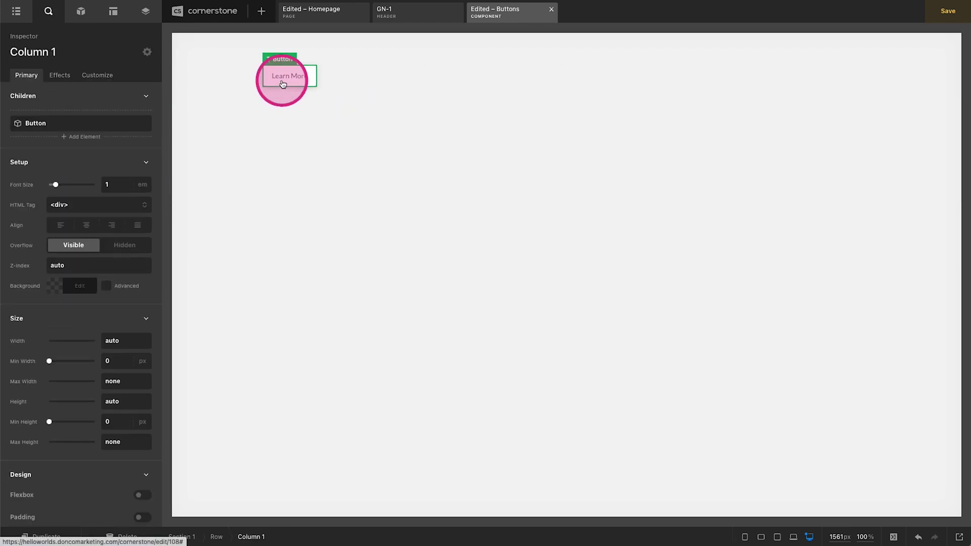
Step: Give the Learn More button a Color 5 background and save the Buttons component
left_click(282, 84)
left_click(84, 160)
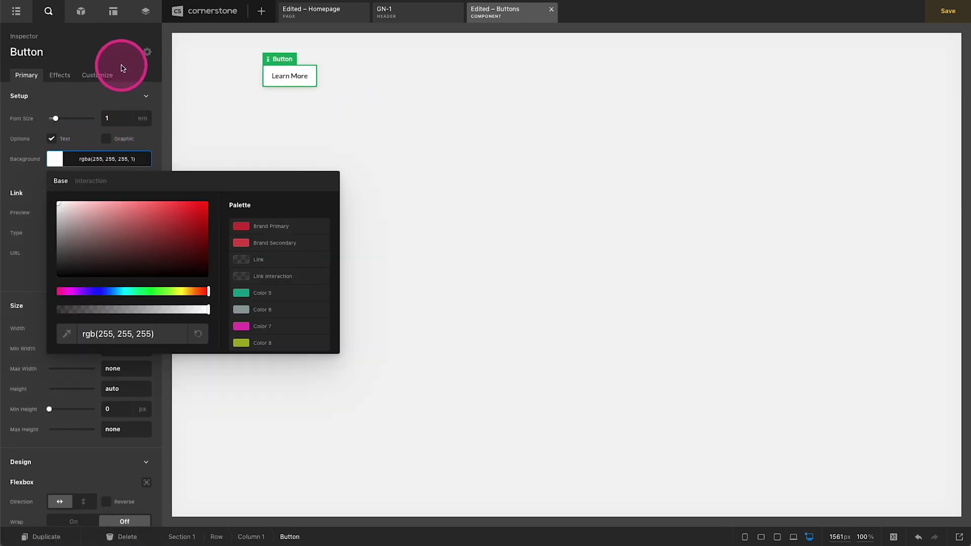
left_click(249, 293)
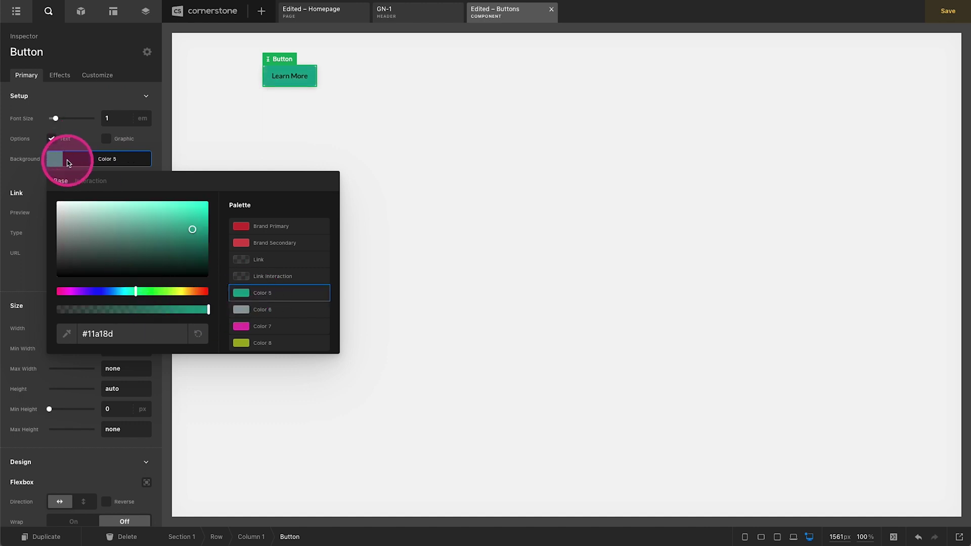
left_click(69, 162)
scroll(71, 167, "down", 8)
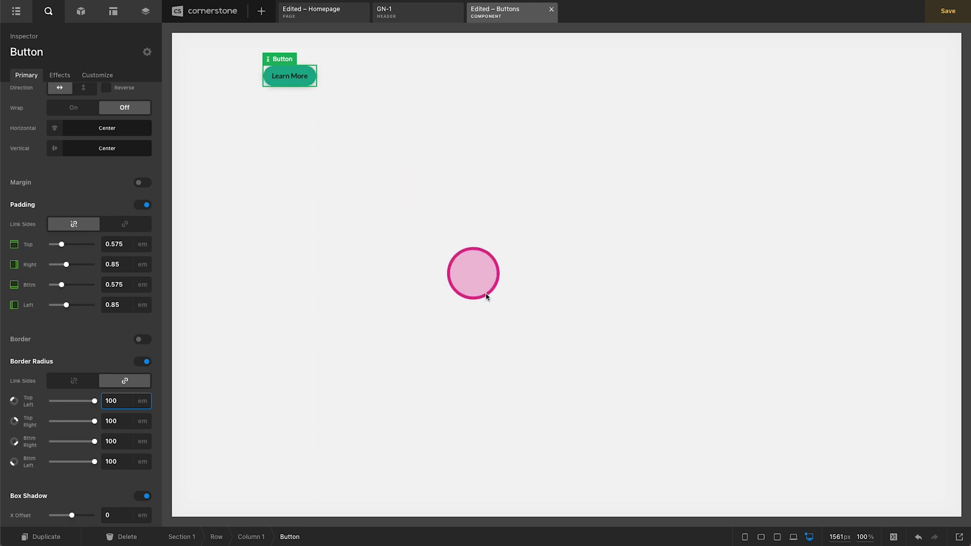
key("ctrl+s")
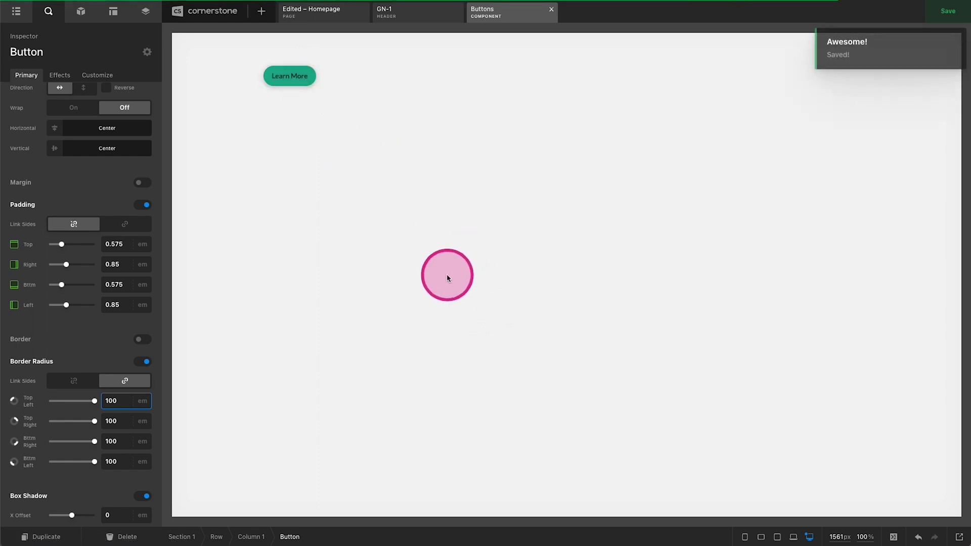
scroll(78, 94, "up", 3)
Step: Clear the second Learn More button's background to transparent
scroll(79, 93, "up", 5)
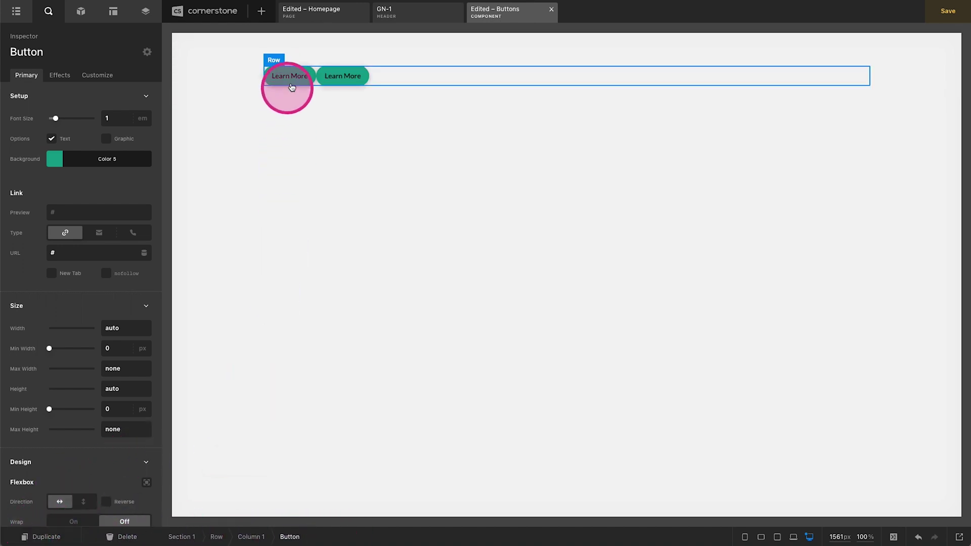
left_click(87, 159)
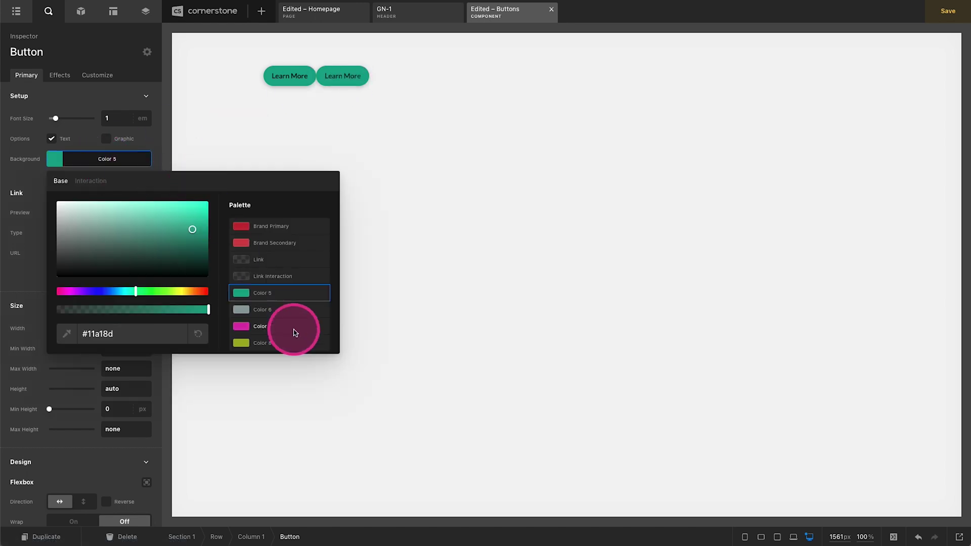
left_click(198, 334)
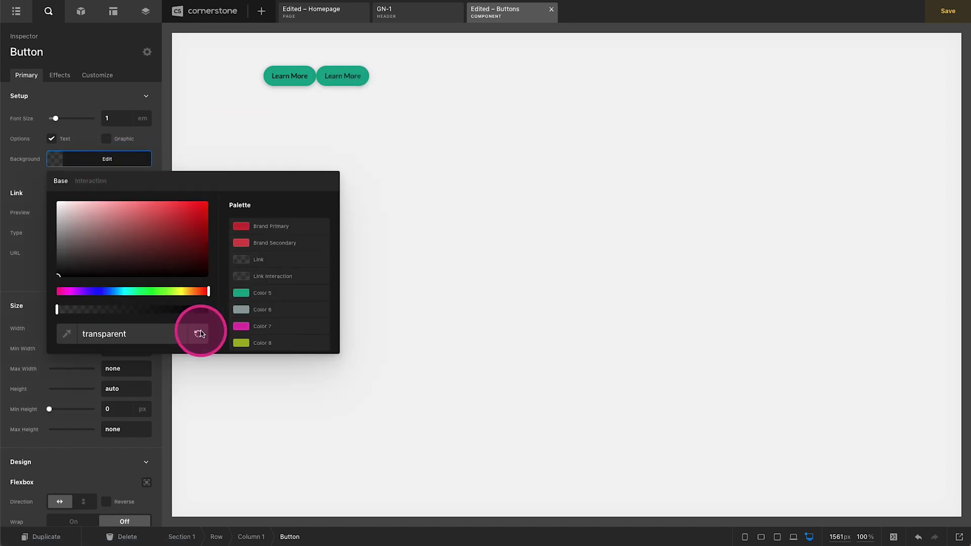
left_click(84, 159)
Step: Give the second button a 1px border in Color 5
scroll(84, 161, "down", 10)
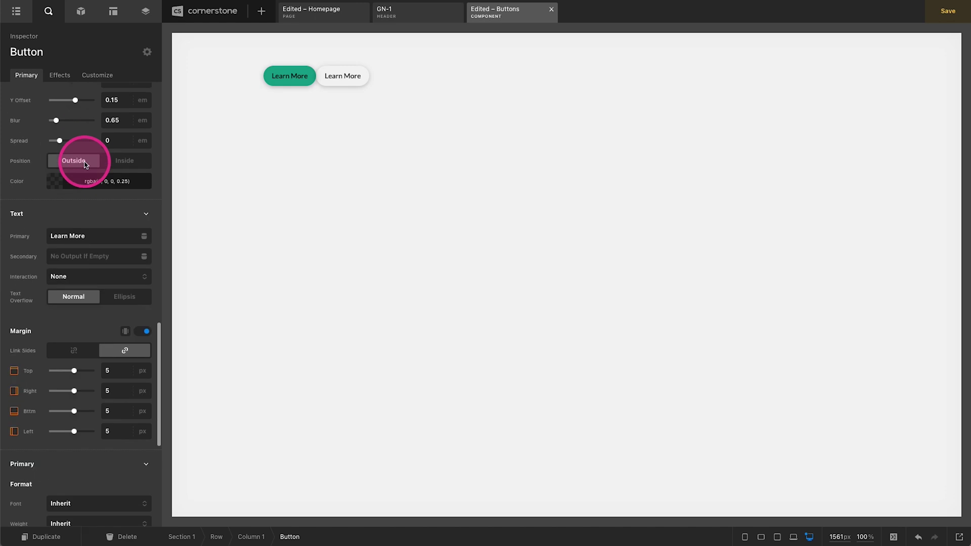
scroll(75, 335, "down", 6)
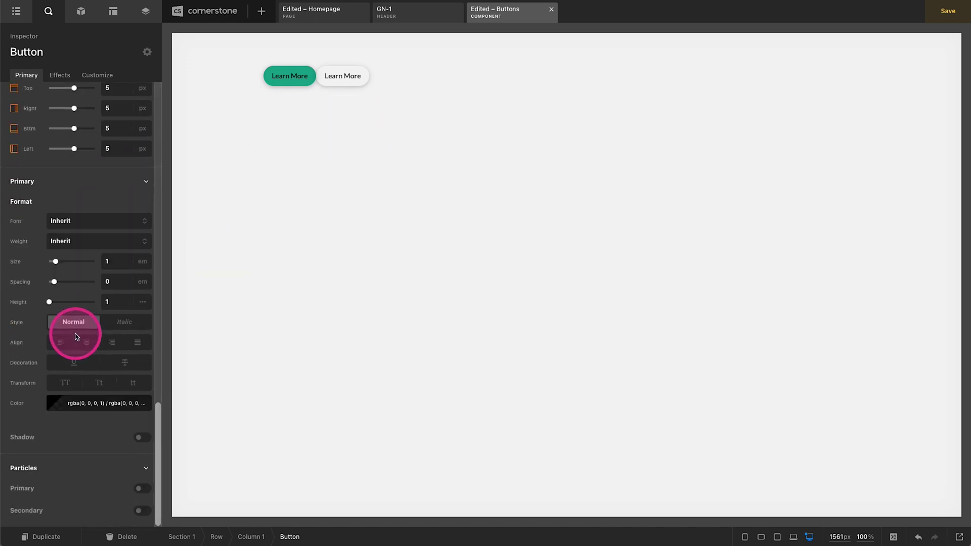
scroll(76, 336, "up", 8)
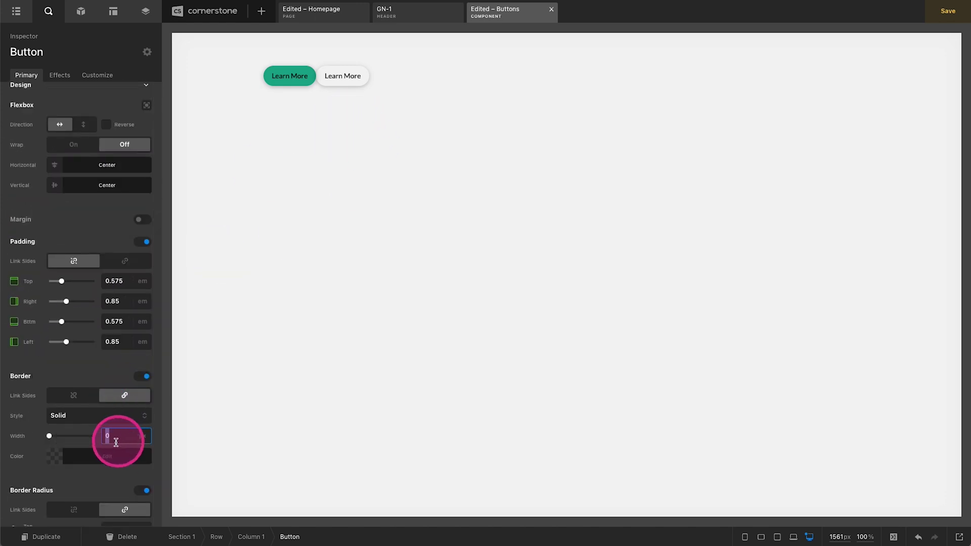
type("1")
left_click(54, 456)
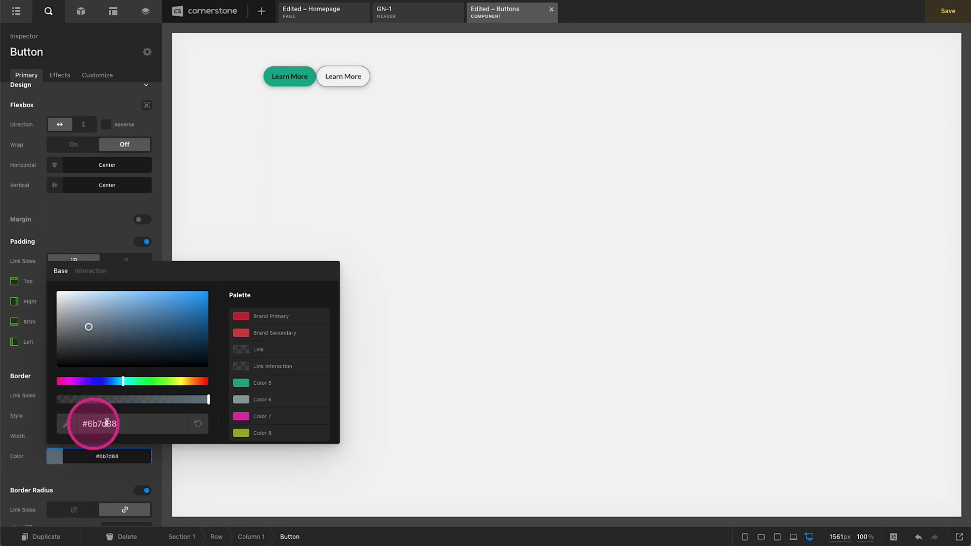
left_click(258, 383)
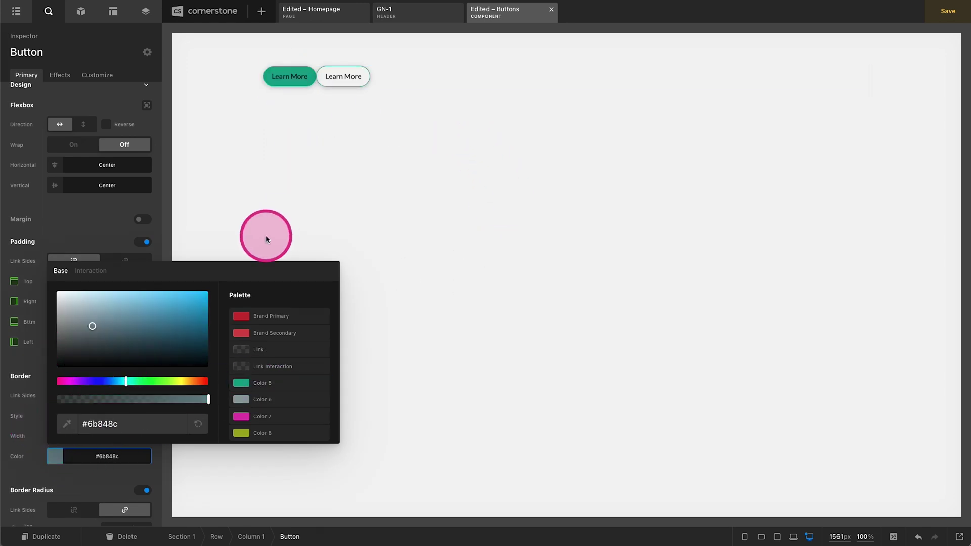
left_click(250, 383)
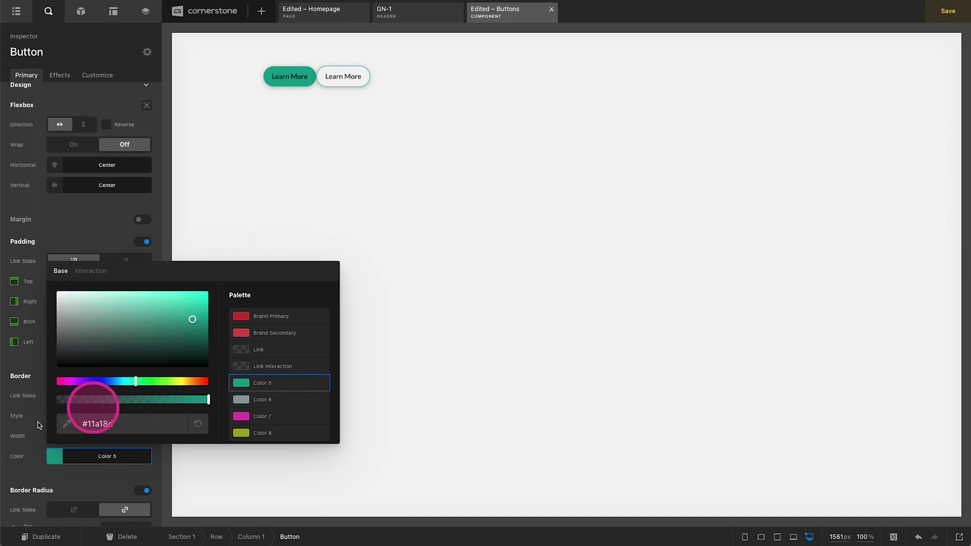
left_click(21, 363)
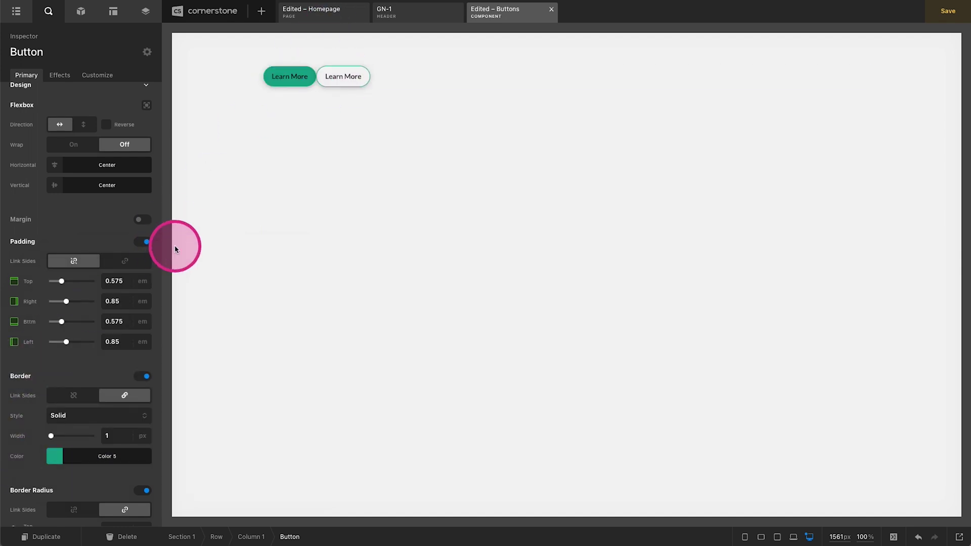
right_click(281, 82)
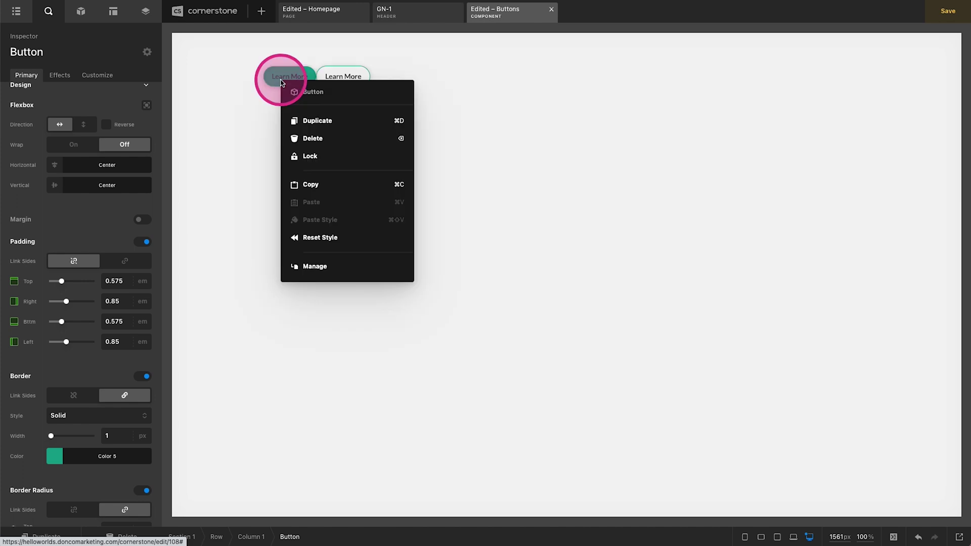
Step: Export the first Learn More button as the component Primary Button 1
left_click(316, 266)
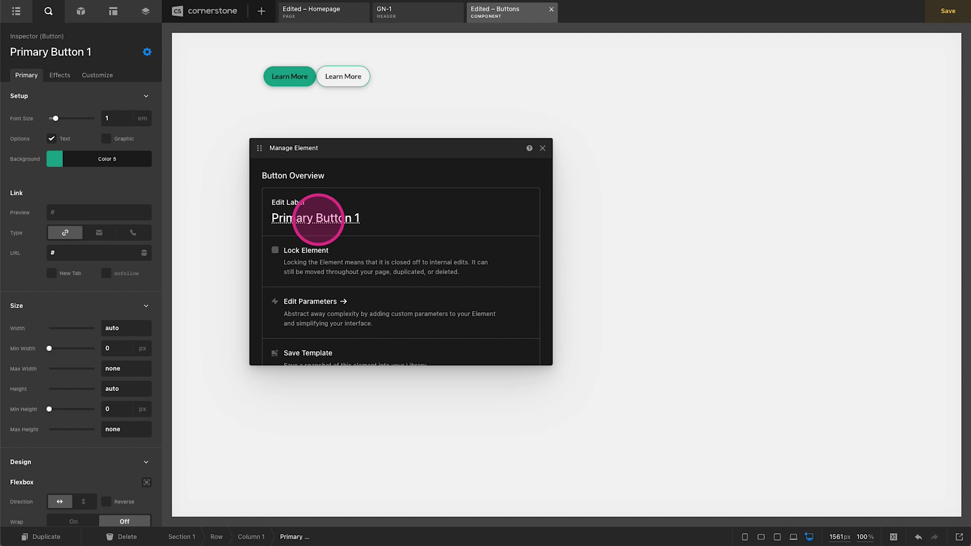
key("ctrl+s")
scroll(425, 325, "down", 5)
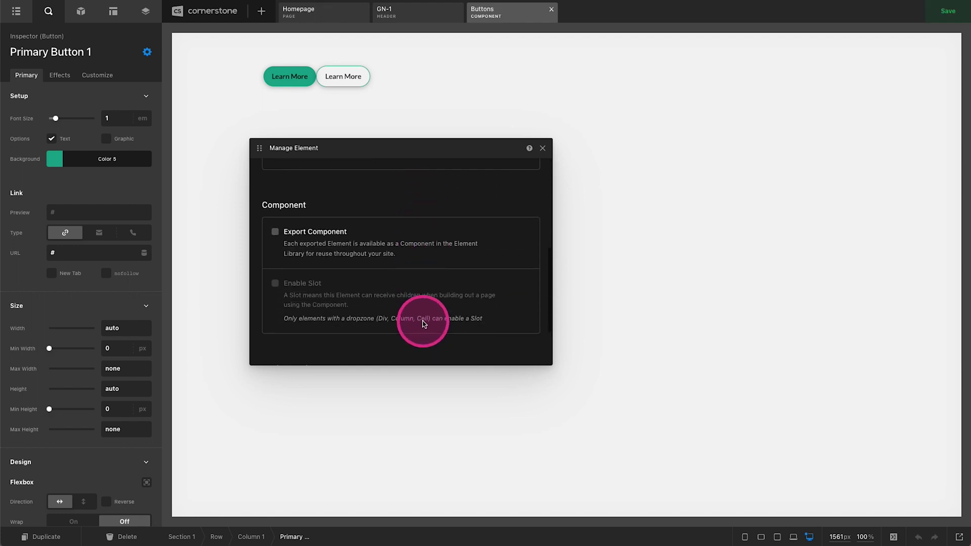
left_click(275, 233)
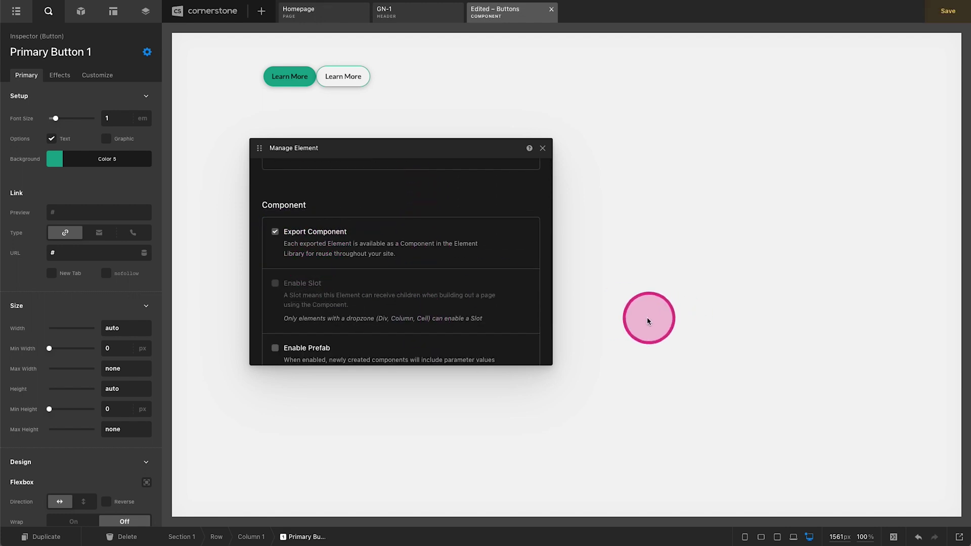
scroll(403, 282, "down", 3)
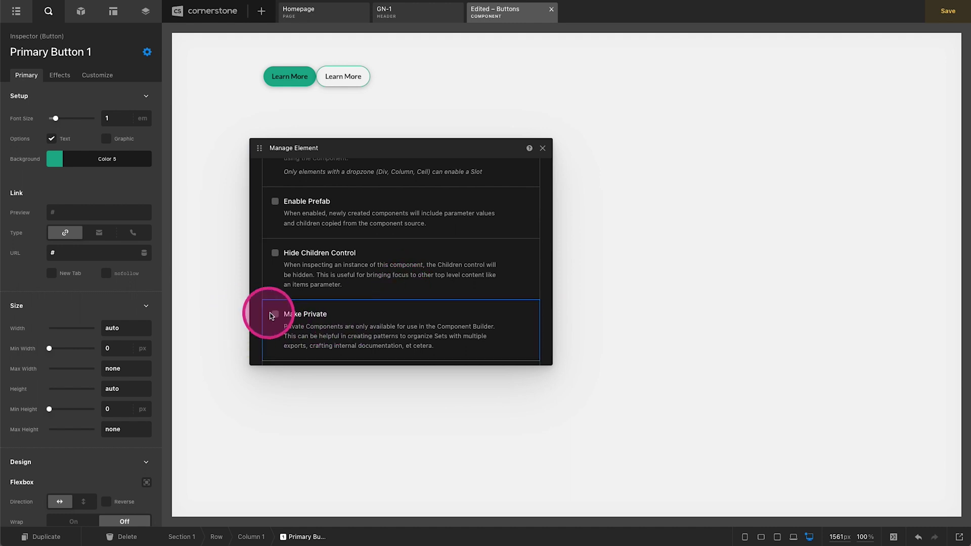
scroll(401, 307, "down", 2)
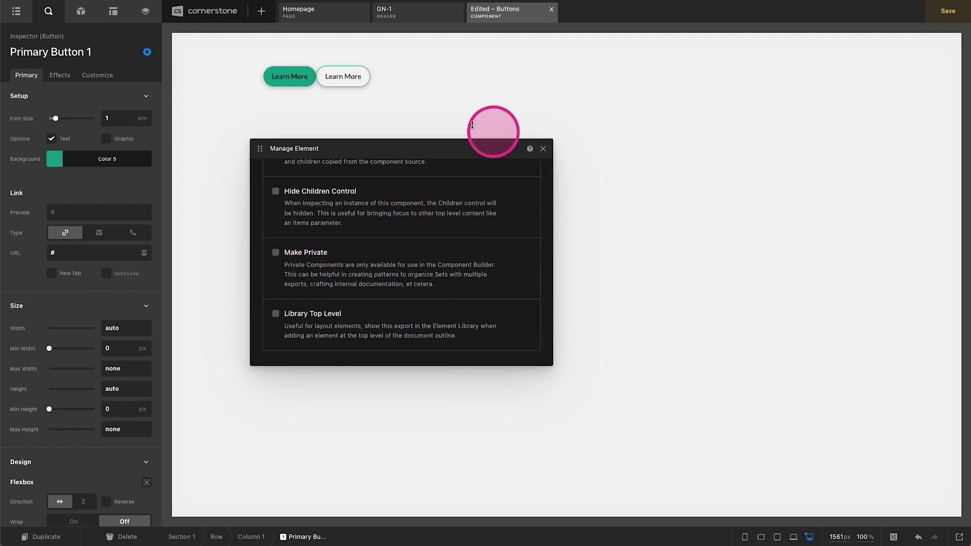
left_click(543, 149)
Step: Export the second button as Secondary Button 1 and save the Buttons component
right_click(353, 84)
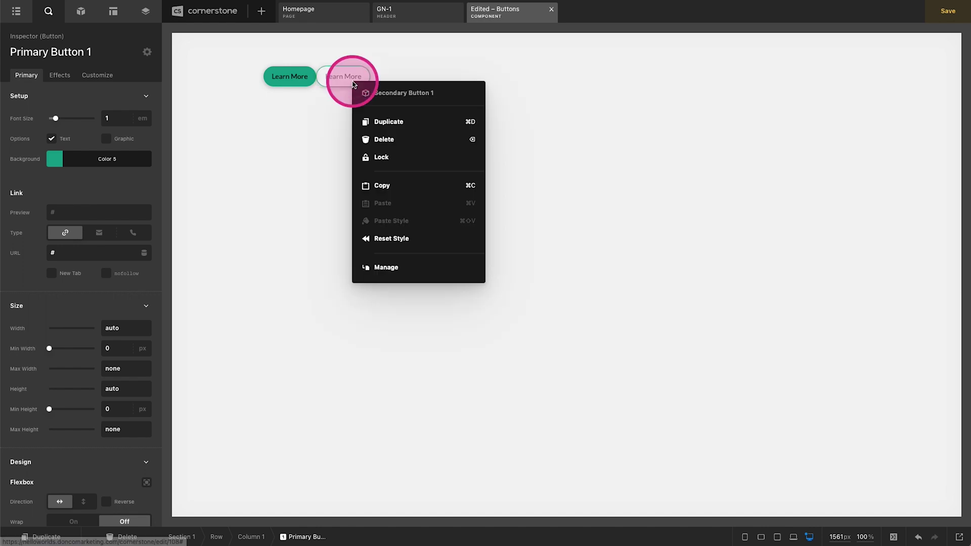
left_click(403, 262)
scroll(379, 260, "down", 10)
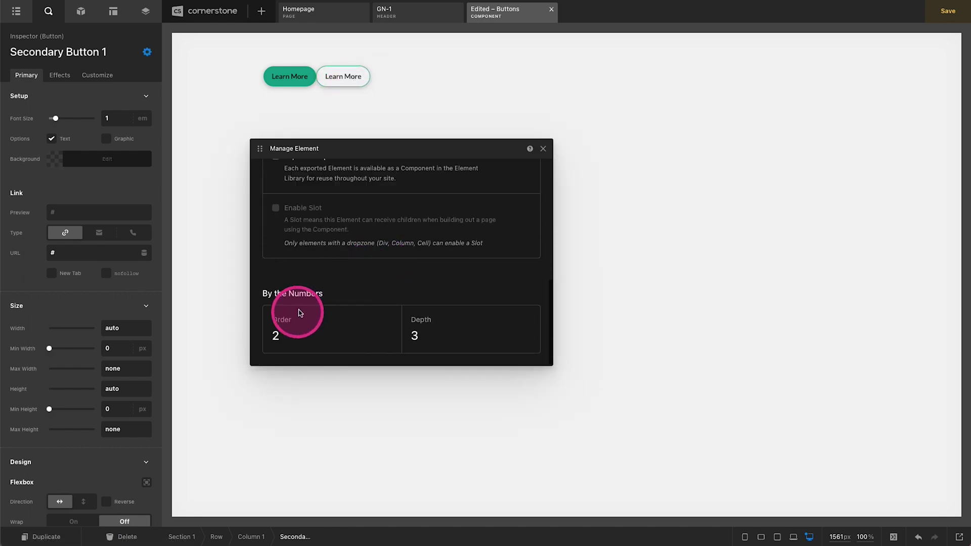
scroll(293, 232, "up", 2)
left_click(275, 238)
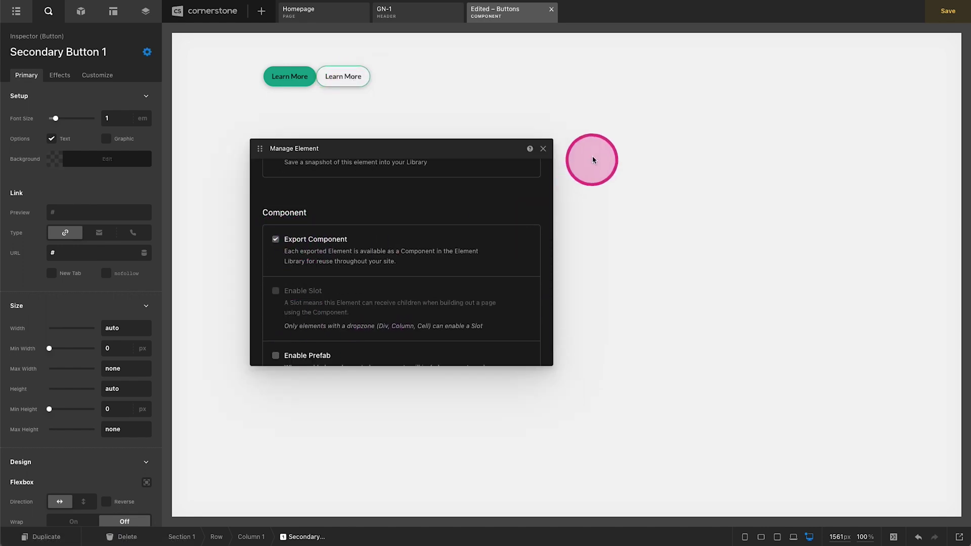
left_click(543, 149)
key("ctrl+s")
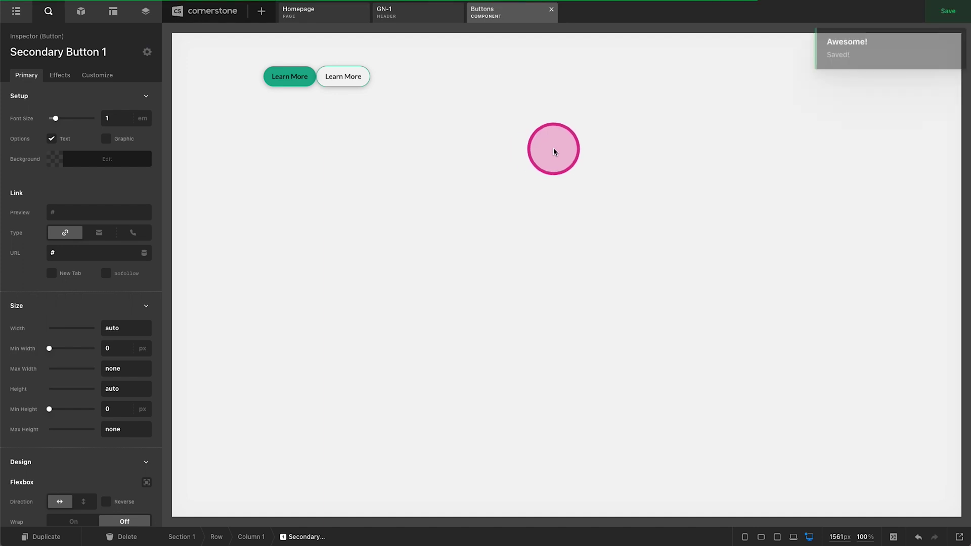
Step: On the Homepage, place Primary Button 1 into Section 1's empty column
left_click(330, 25)
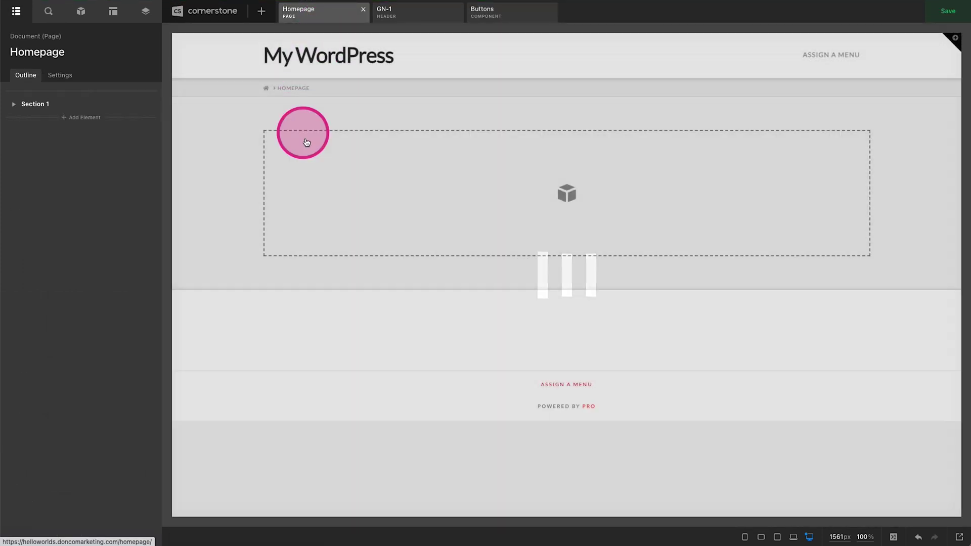
left_click(222, 142)
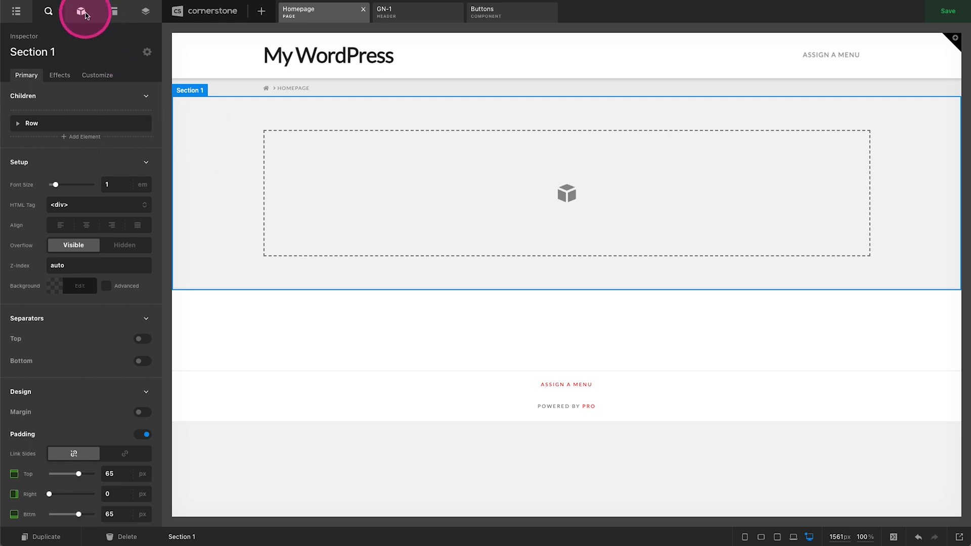
left_click(81, 12)
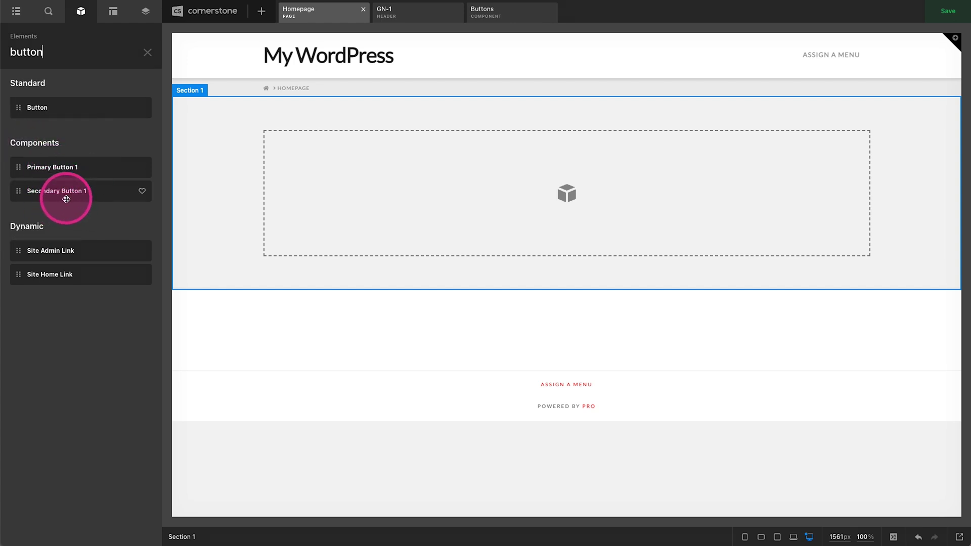
mouse_move(66, 199)
left_mouse_down()
mouse_move(340, 258)
mouse_move(335, 209)
mouse_move(134, 195)
mouse_move(115, 205)
mouse_move(55, 171)
mouse_move(134, 209)
mouse_move(334, 190)
mouse_move(301, 202)
left_mouse_up()
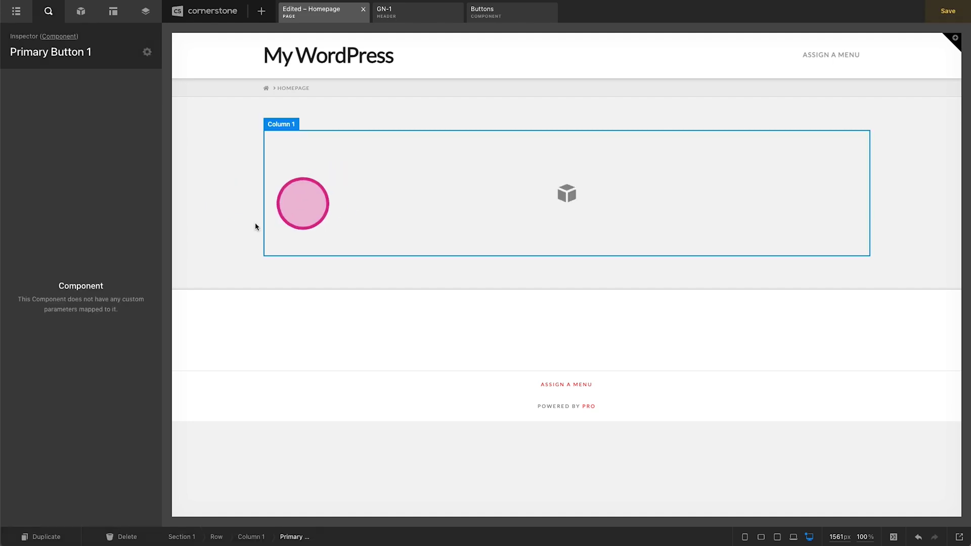
left_click(260, 229)
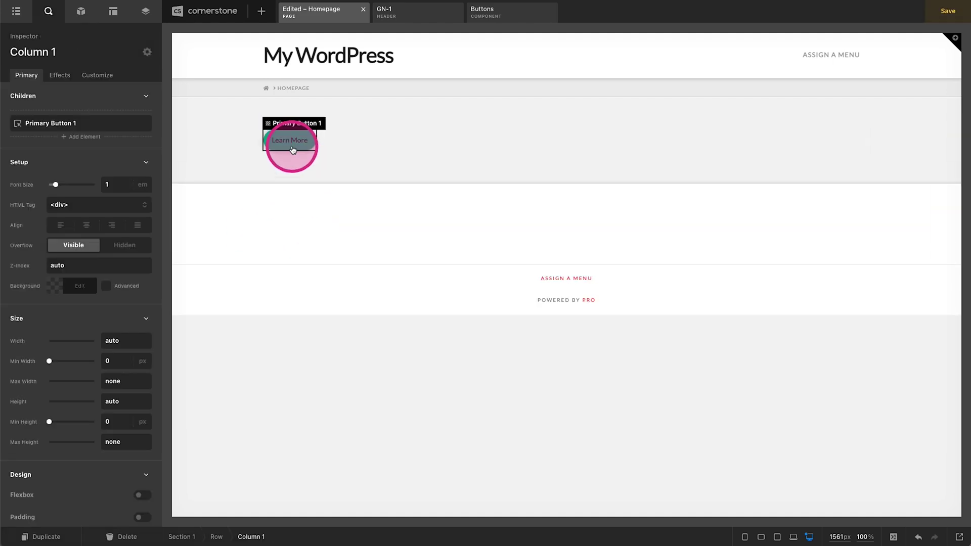
left_click(290, 141)
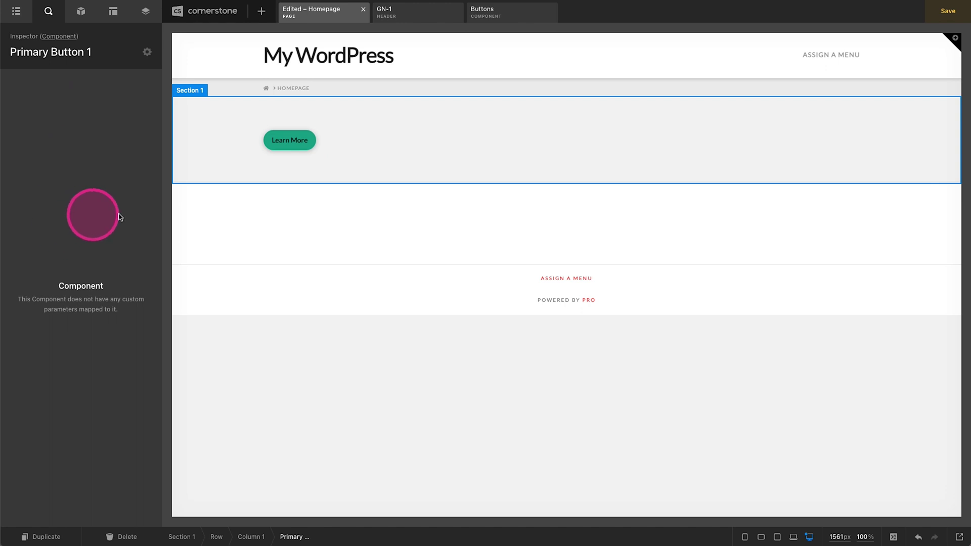
mouse_move(284, 156)
left_mouse_down()
mouse_move(163, 183)
mouse_move(261, 156)
mouse_move(248, 120)
mouse_move(292, 150)
left_mouse_up()
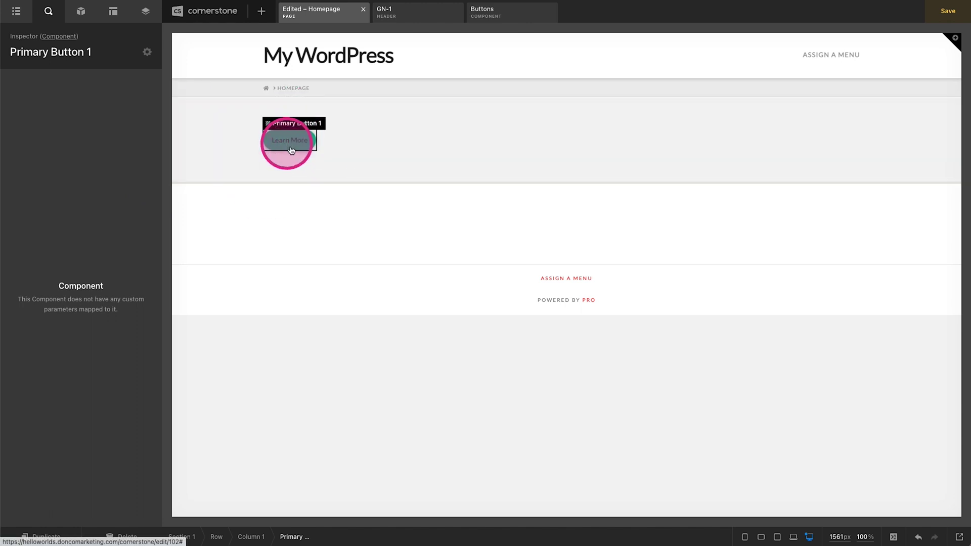
Step: Duplicate Section 1, swap its button for Secondary Button 1, and save the Homepage
left_click(220, 153)
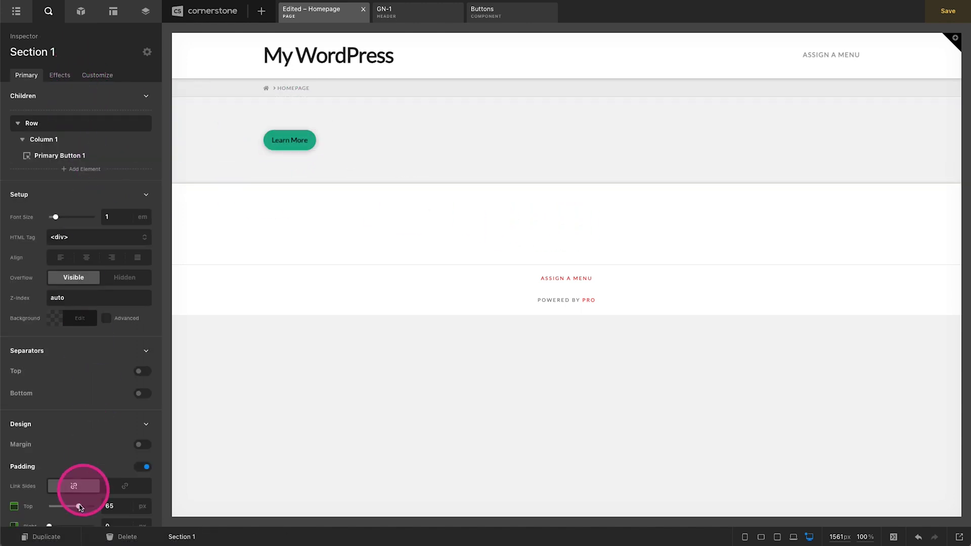
left_click(41, 535)
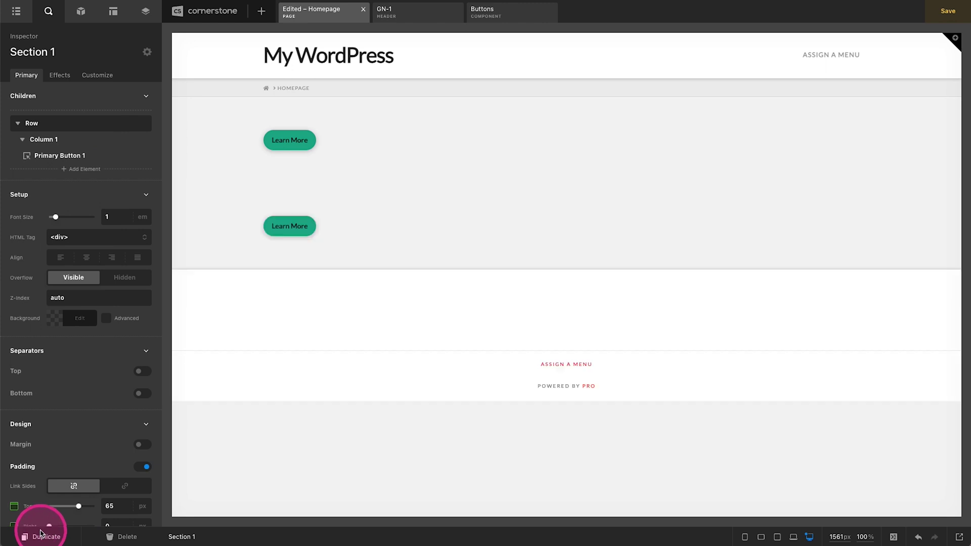
left_click(279, 229)
left_click(121, 536)
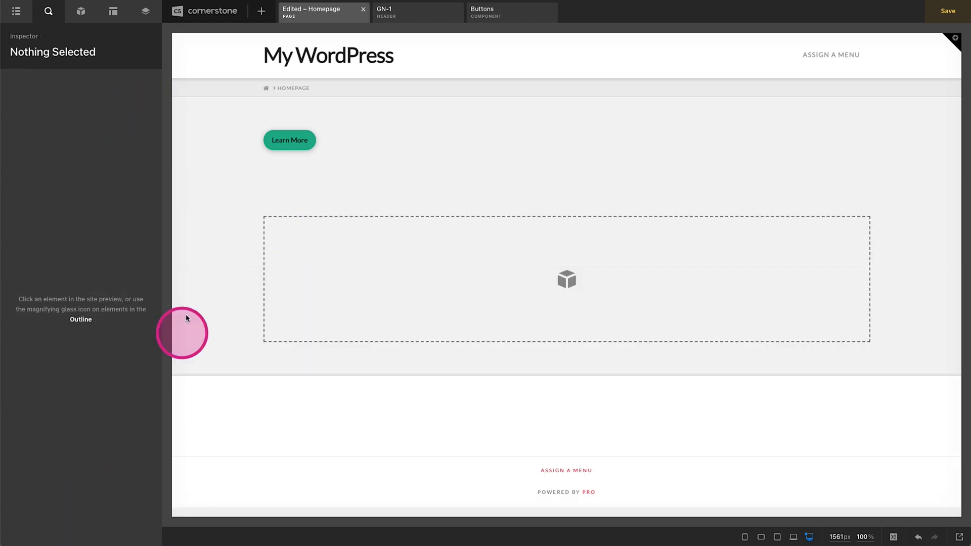
left_click(89, 19)
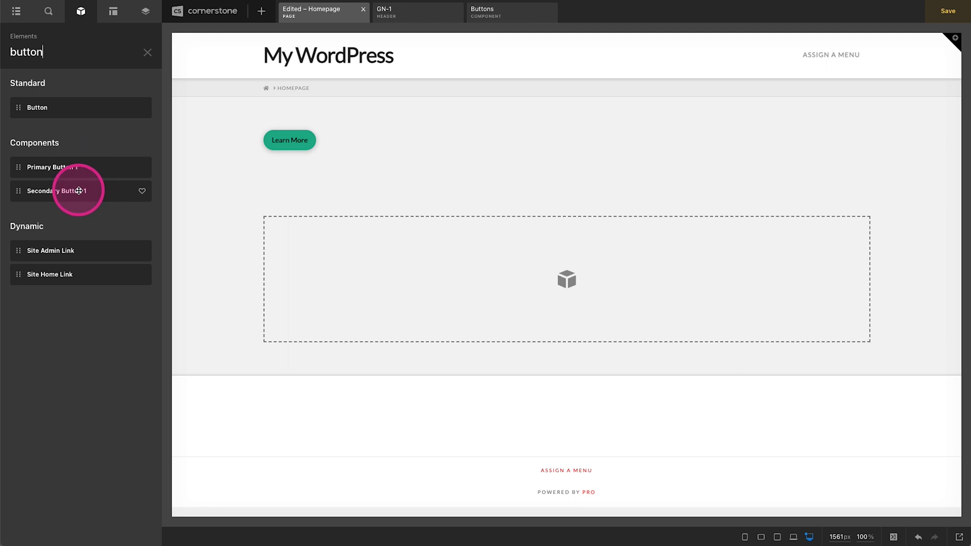
left_click_drag(87, 190, 316, 251)
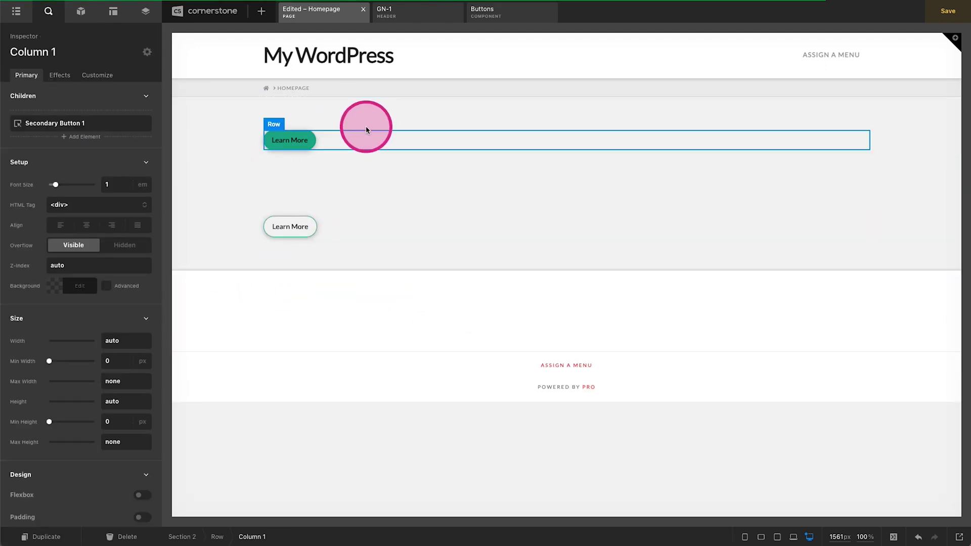
key("ctrl+s")
left_click(496, 14)
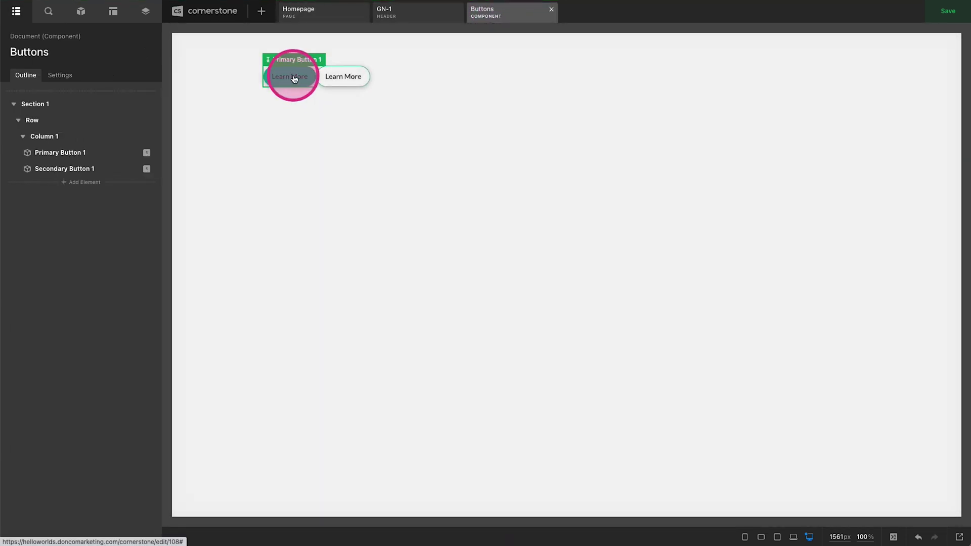
Step: Set Primary Button 1's background to Brand Primary red, brightened to rgb(255, 33, 33), and save
left_click(292, 78)
left_click(79, 158)
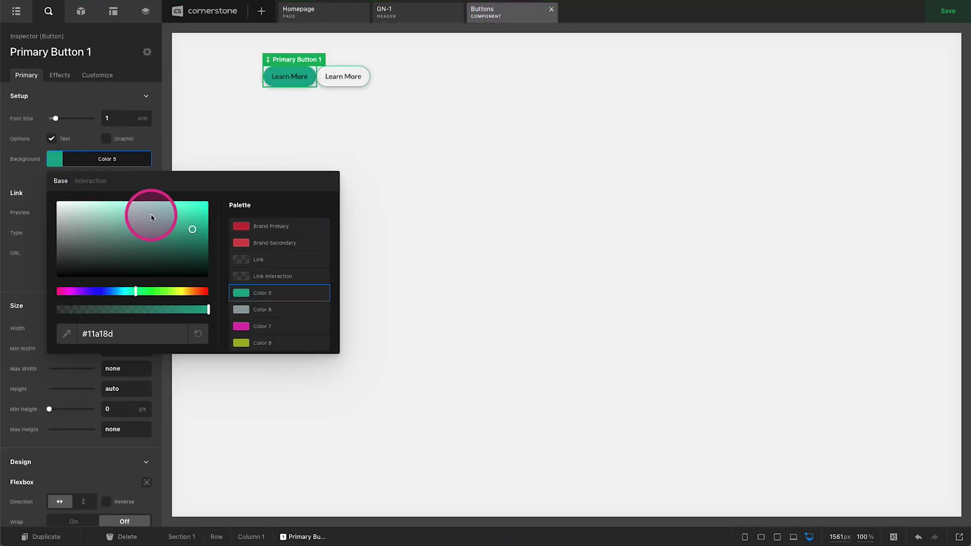
left_click(267, 232)
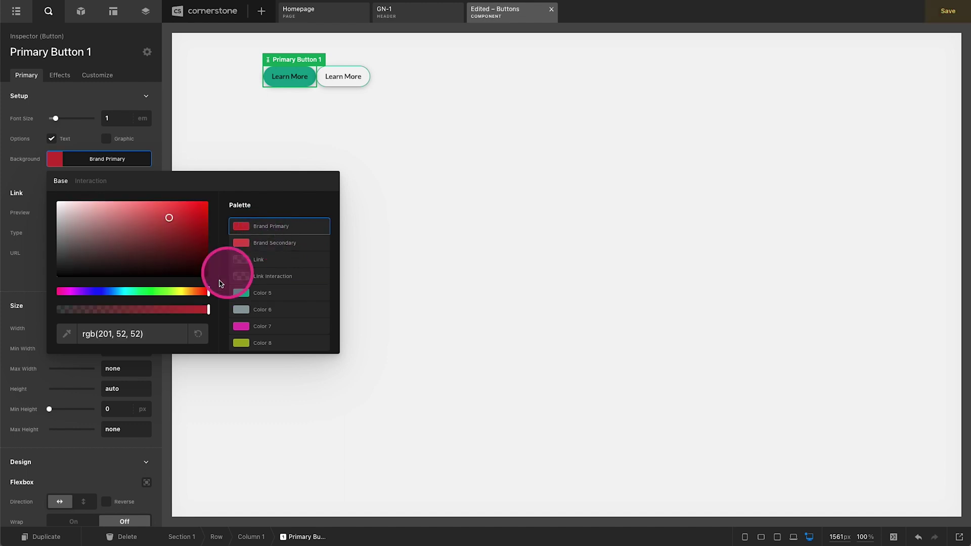
left_click_drag(185, 217, 188, 201)
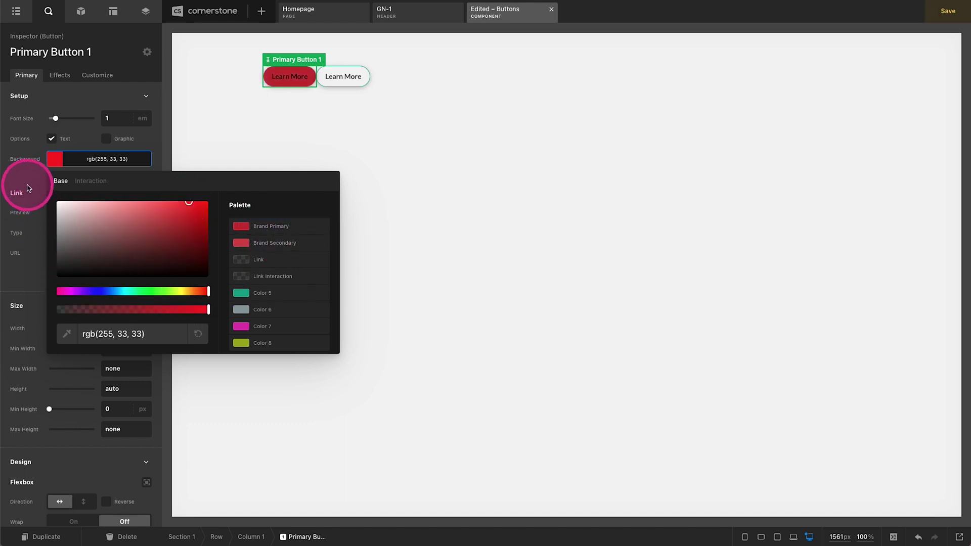
left_click(23, 185)
key("ctrl+s")
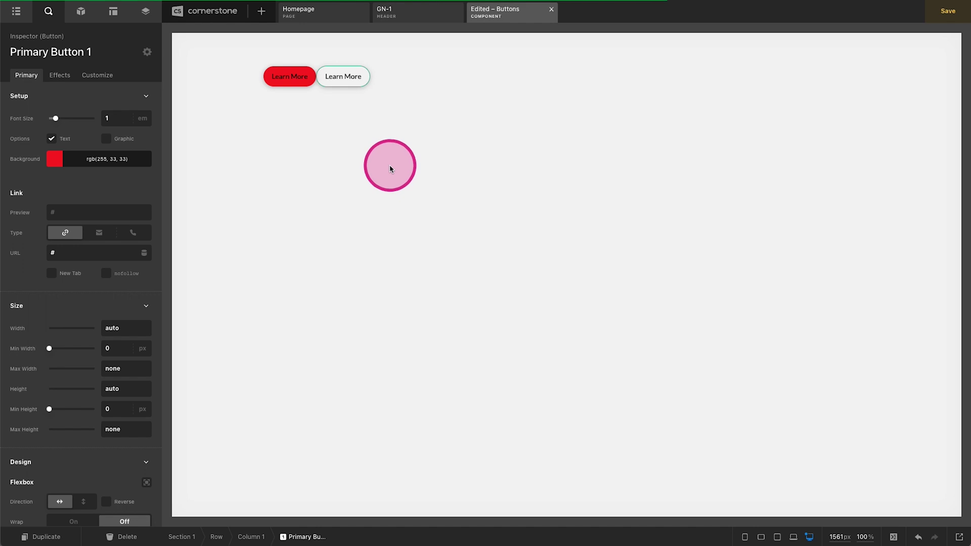
left_click(320, 20)
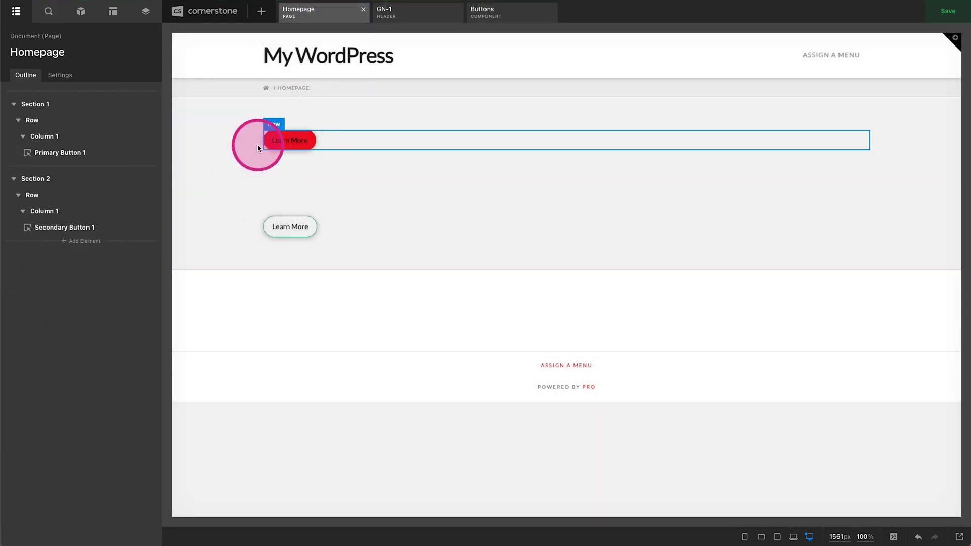
left_click(301, 141)
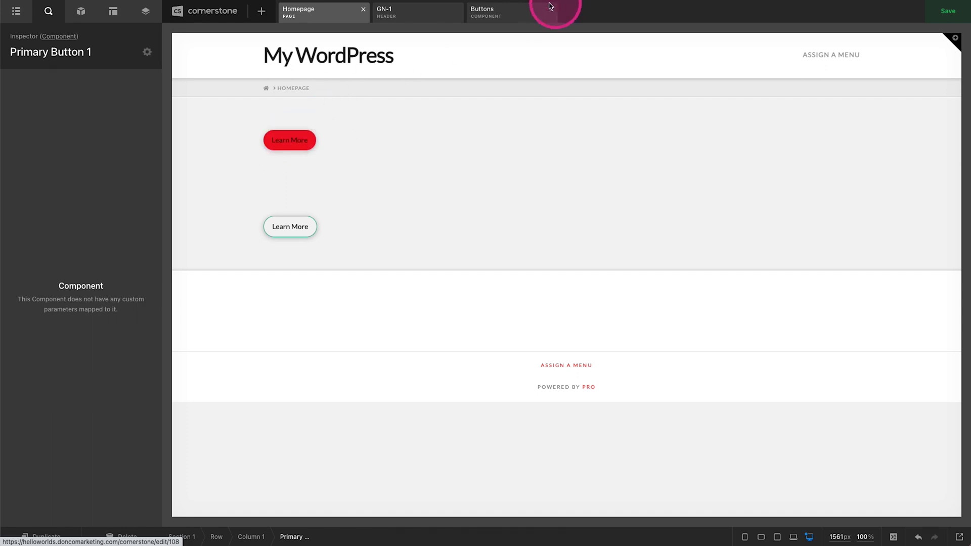
Step: Define Primary Button 1's parameters as text "click here" and link "#", then save
left_click(495, 11)
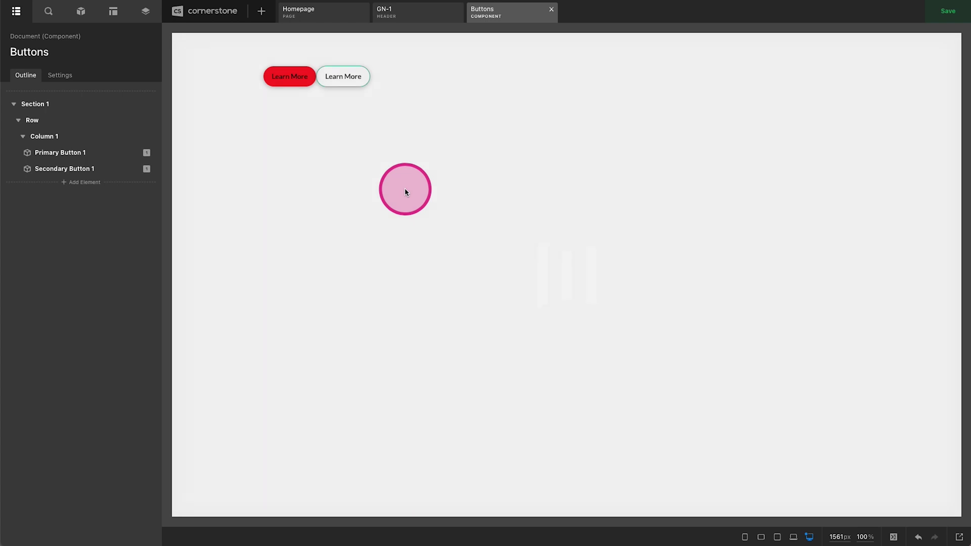
left_click(281, 82)
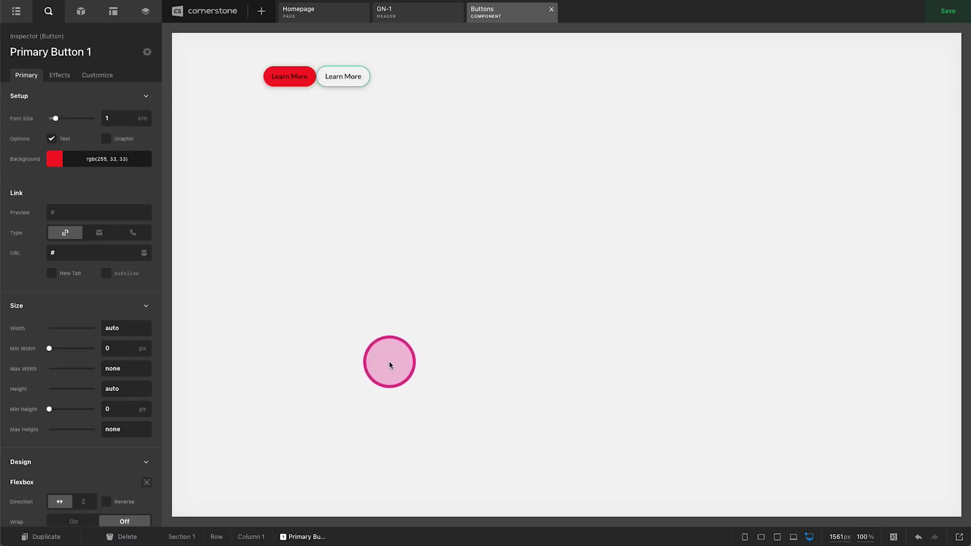
right_click(289, 76)
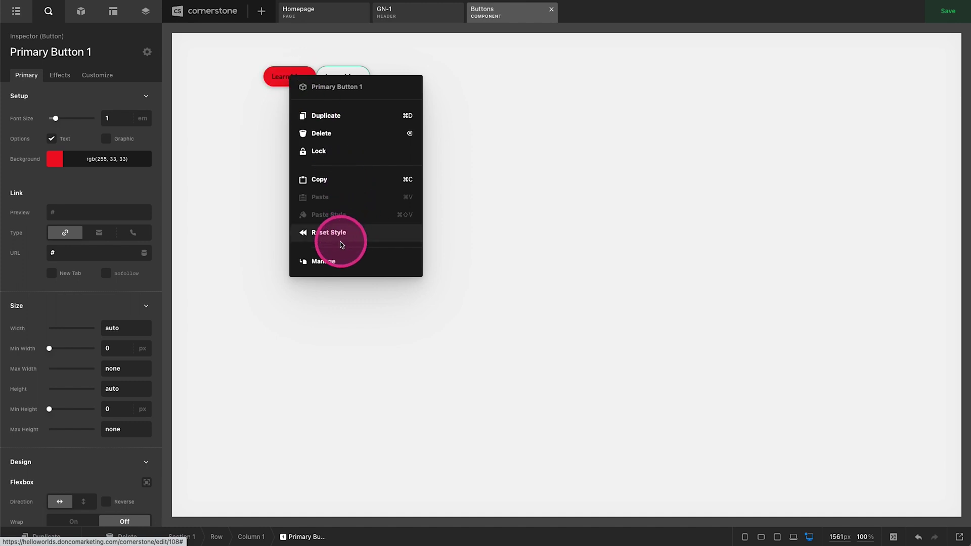
left_click(335, 259)
scroll(335, 253, "down", 2)
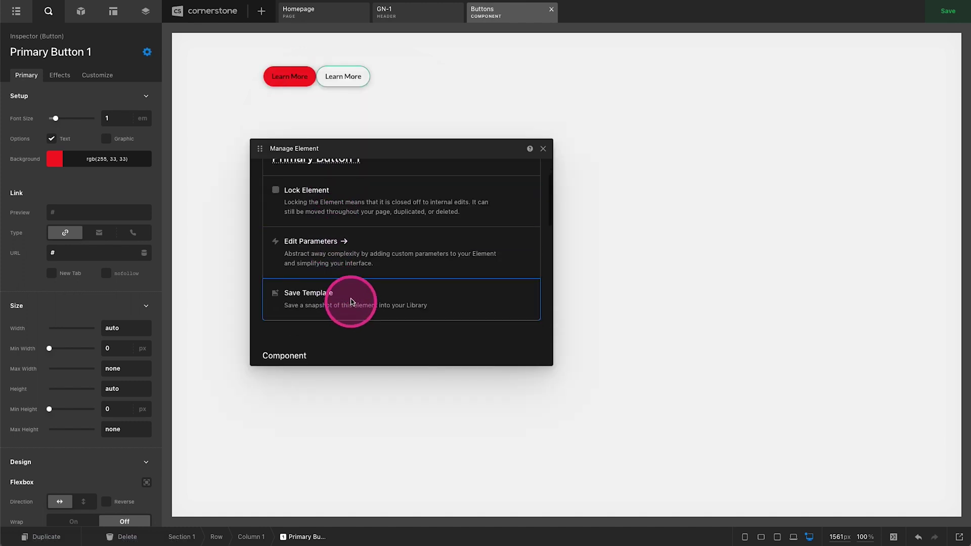
left_click(347, 255)
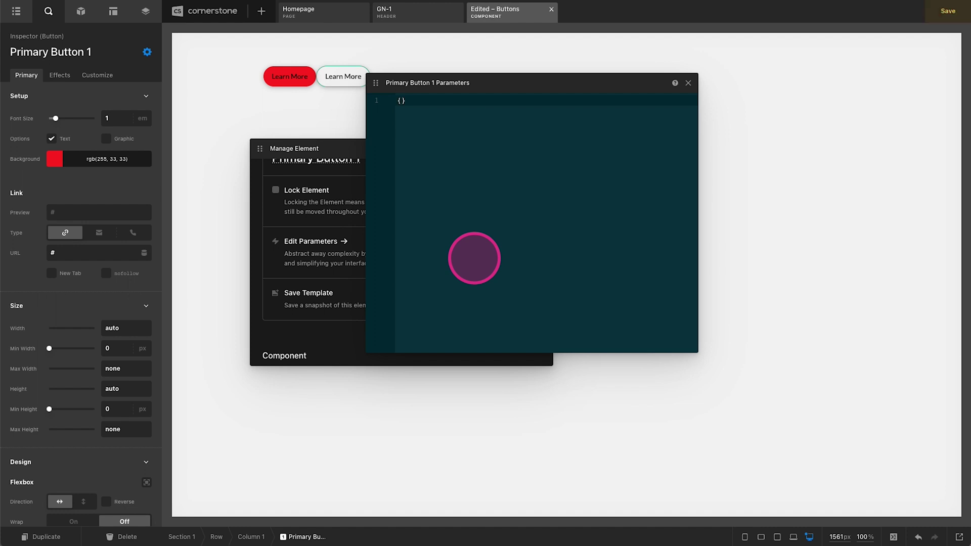
key("Return")
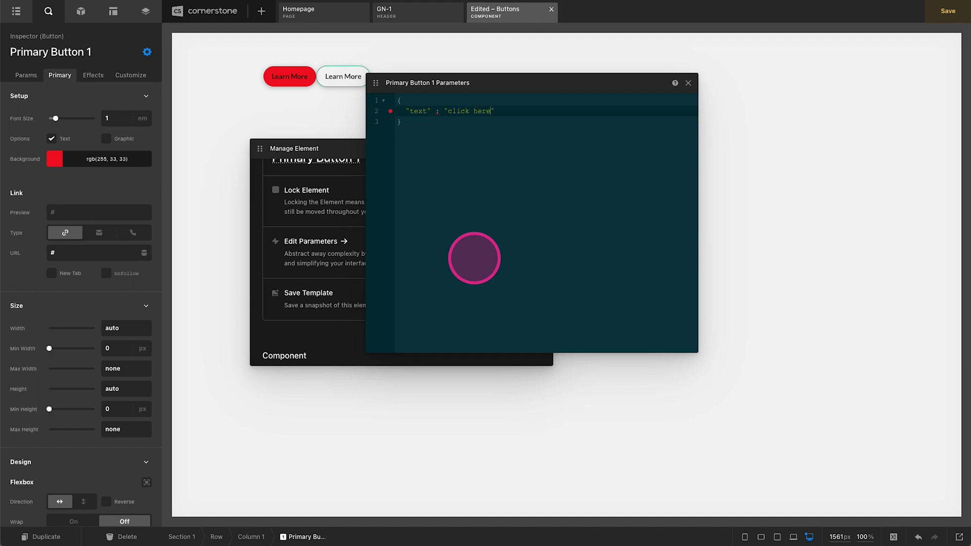
type(",")
key("Return")
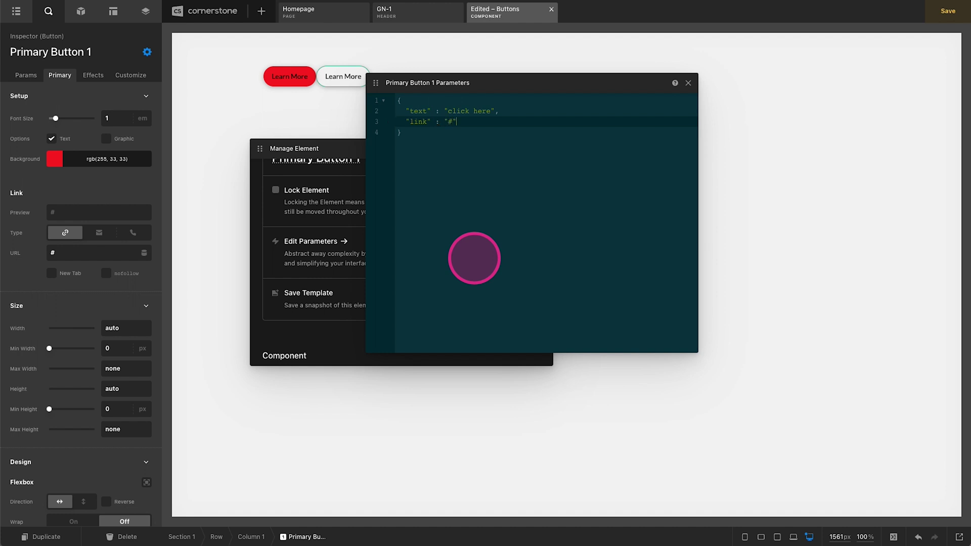
key("ctrl+s")
left_click(688, 84)
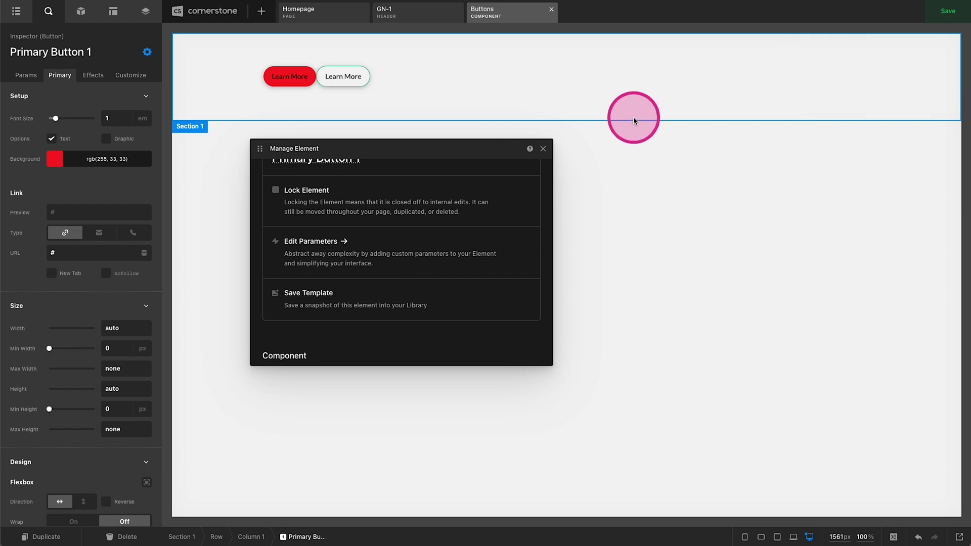
Step: Bind the button's URL to the {{dc:param:link}} element parameter
left_click(20, 77)
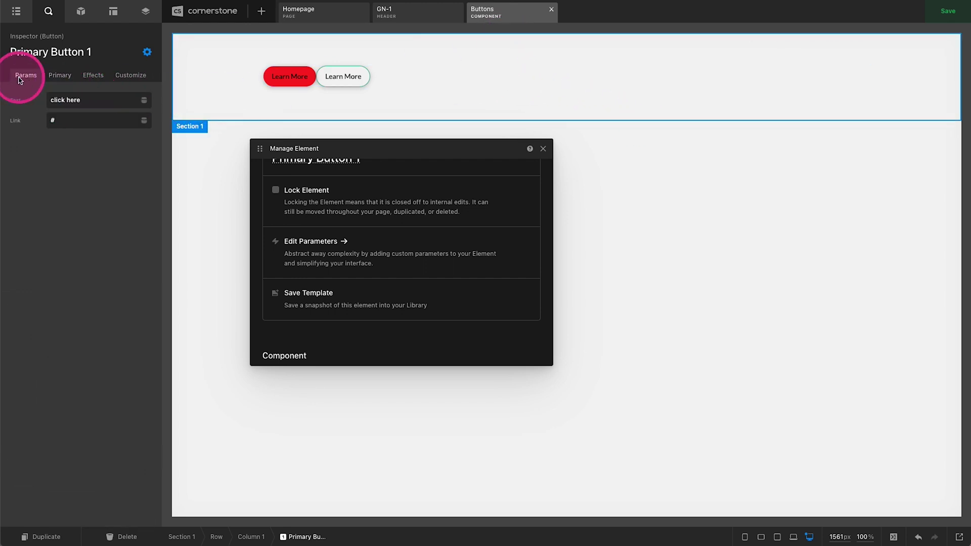
left_click(65, 100)
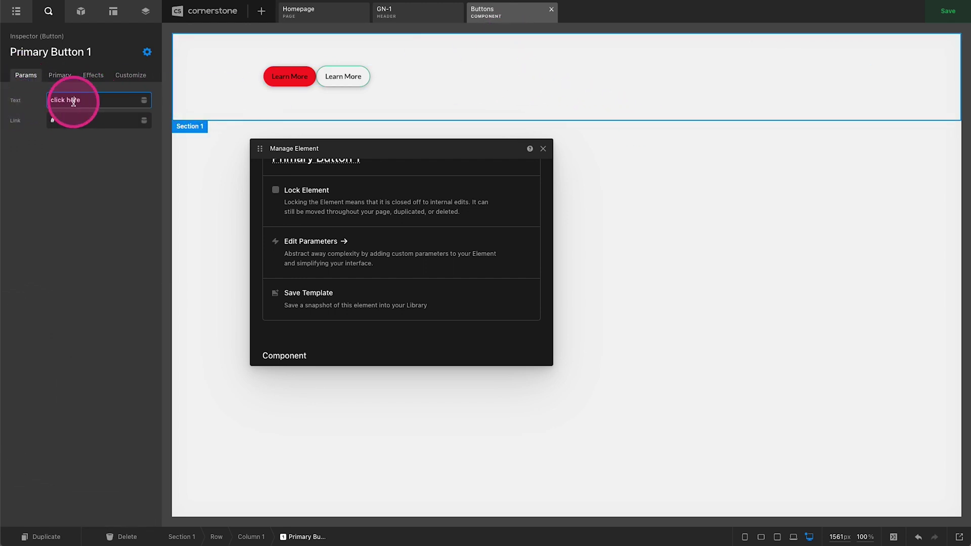
left_click(81, 121)
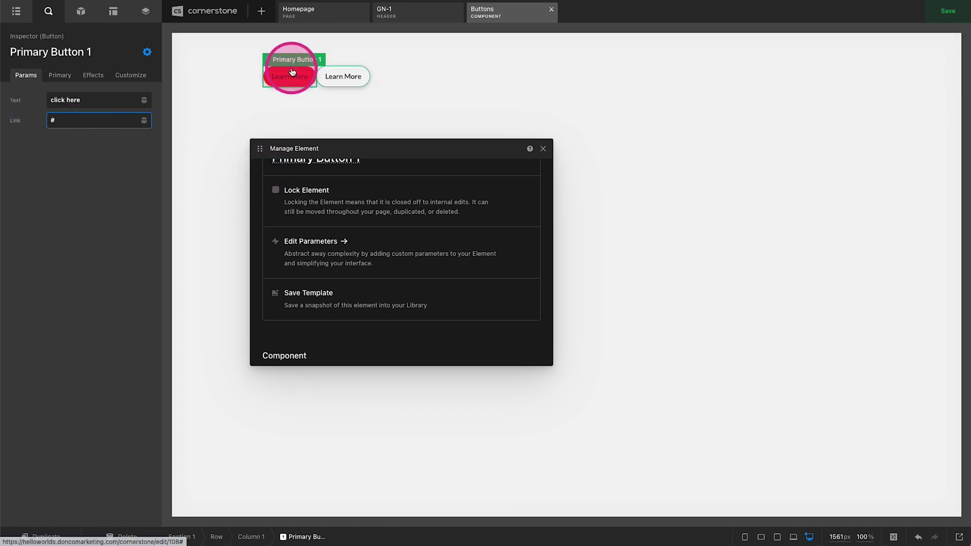
left_click(142, 104)
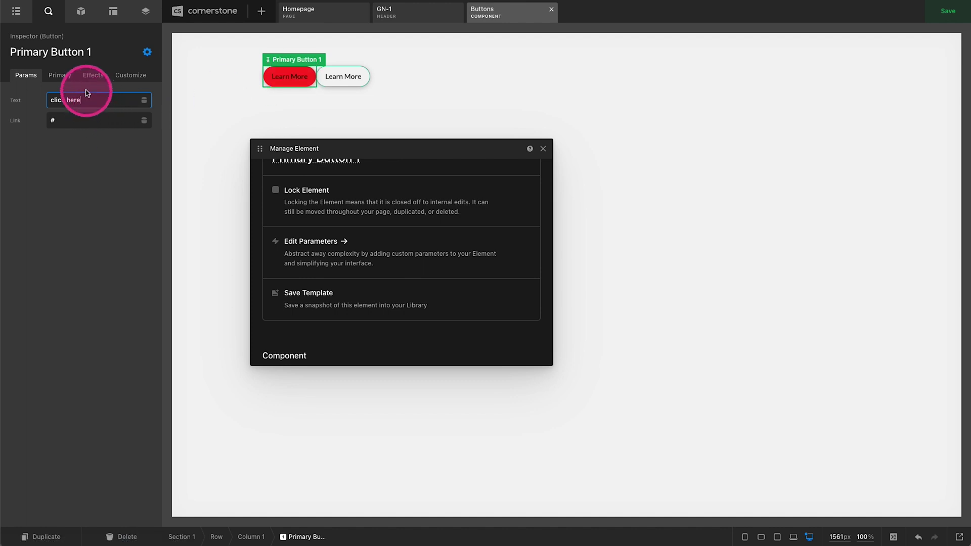
left_click(67, 77)
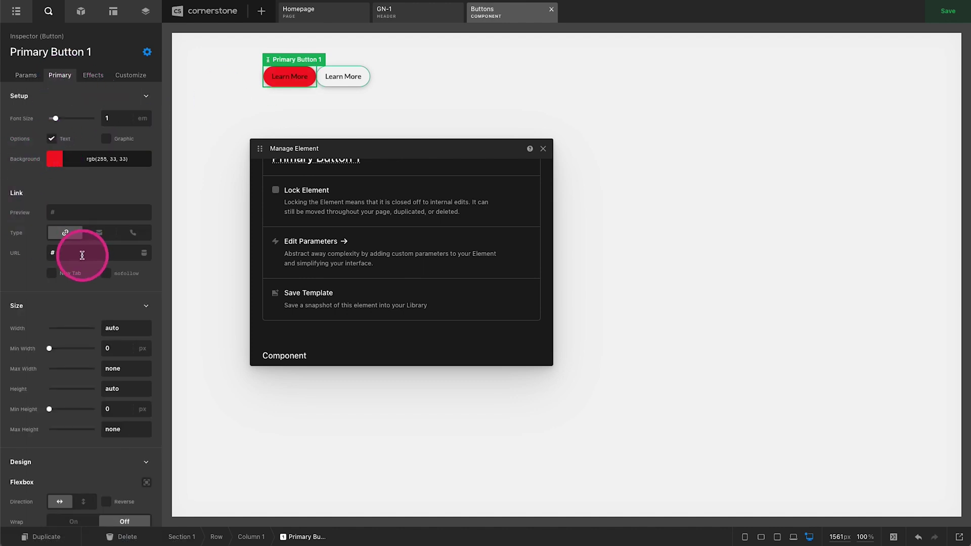
left_click(55, 252)
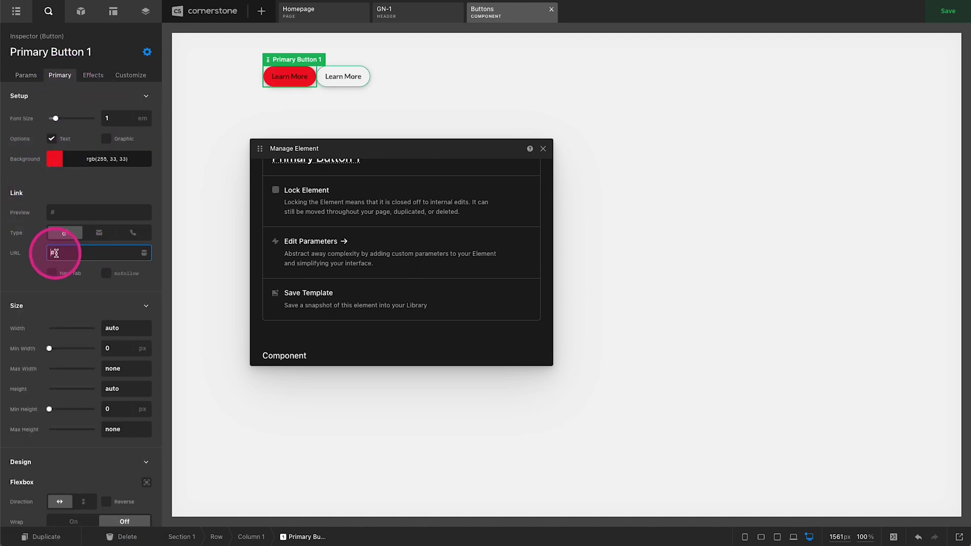
left_click(145, 253)
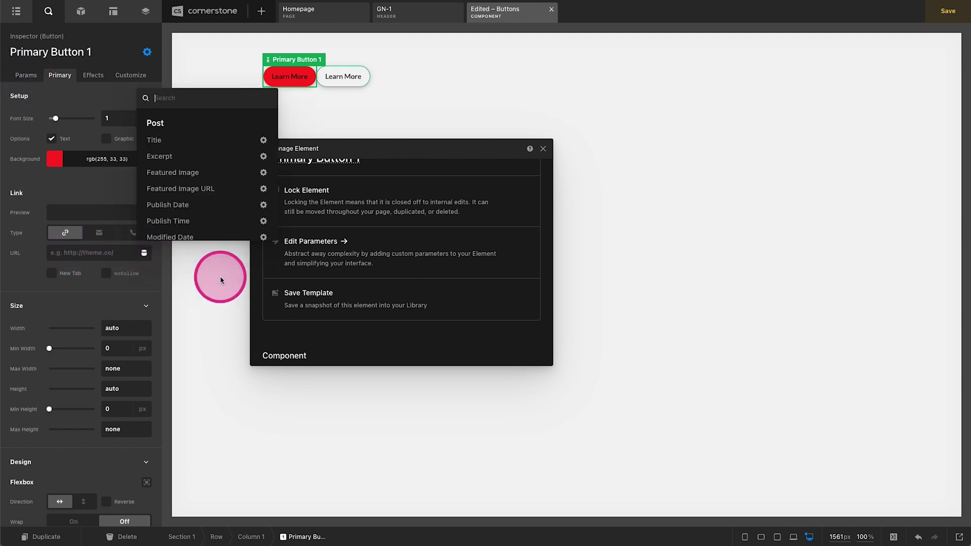
type("paramet")
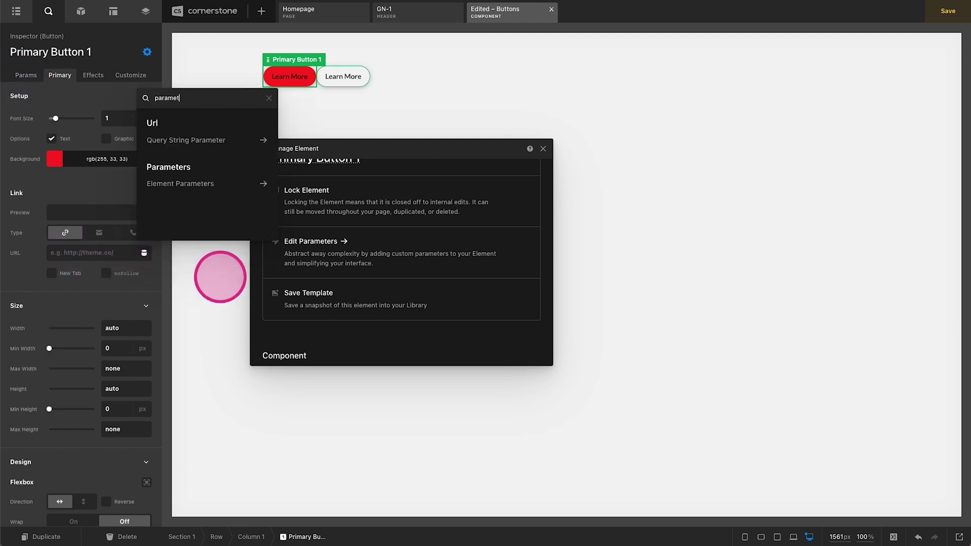
type("er")
left_click(199, 189)
left_click(193, 140)
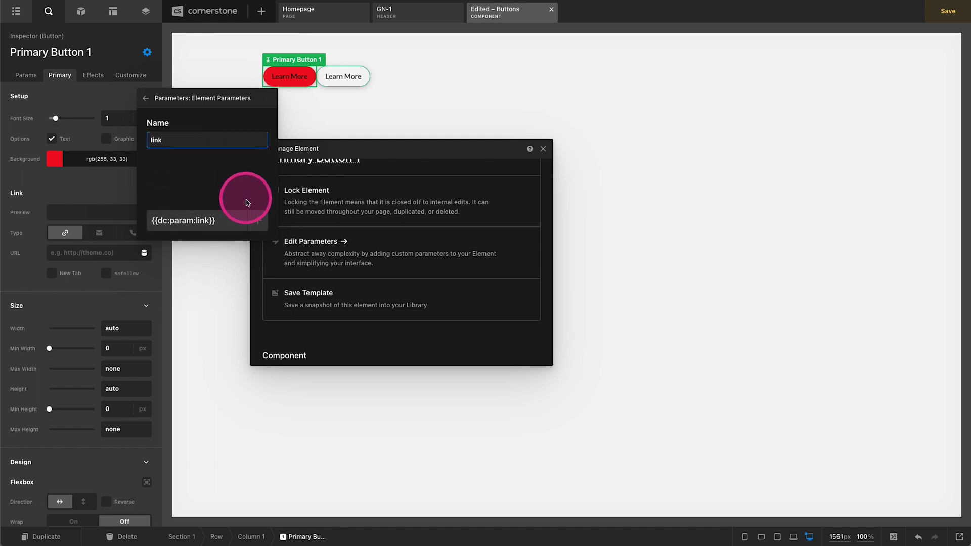
left_click(238, 221)
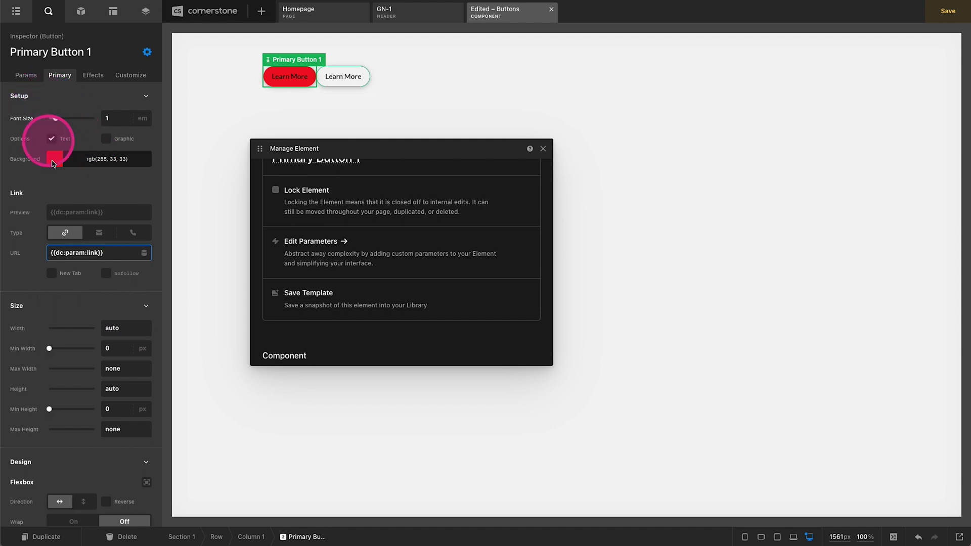
scroll(61, 191, "down", 15)
Step: Replace the Learn More text with {{dc:param:text}} and save the Buttons component
triple_click(77, 353)
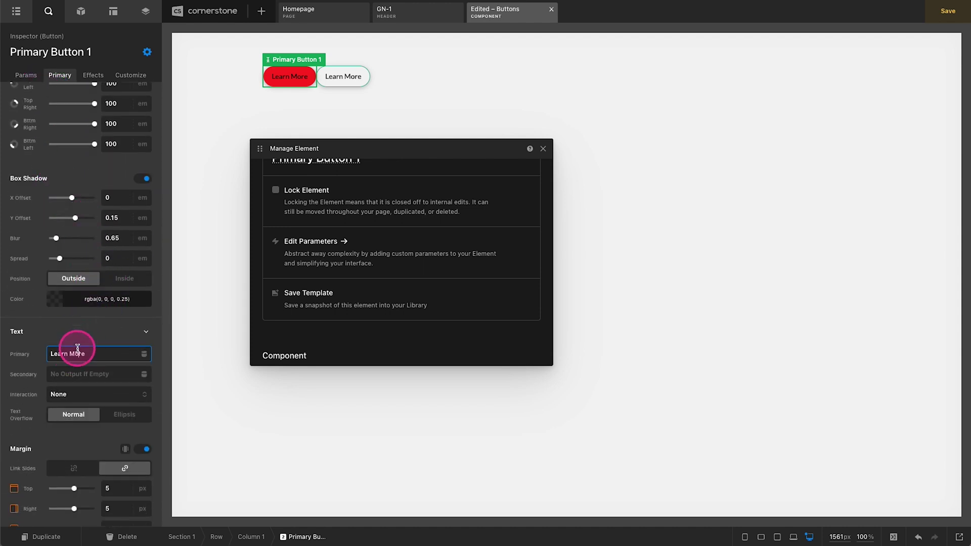
left_click(144, 354)
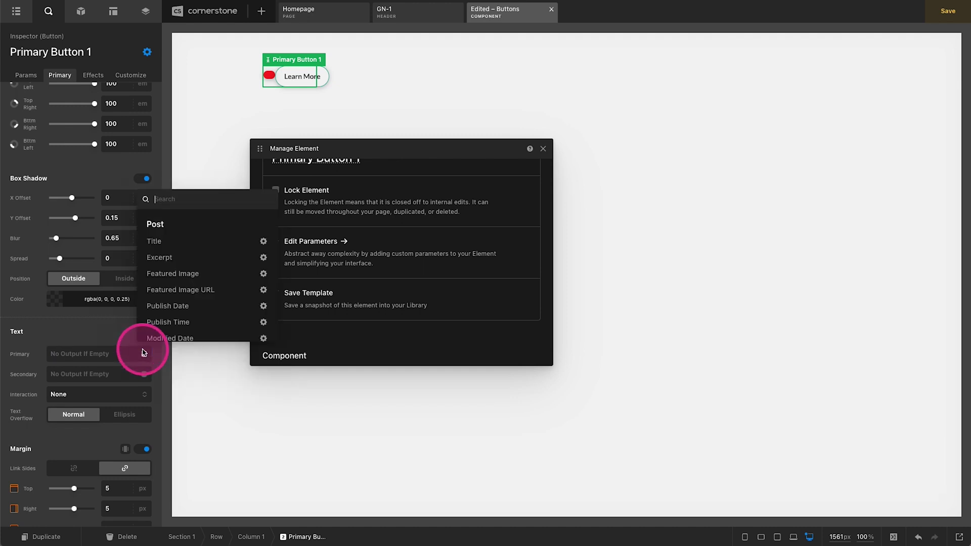
type("paramete")
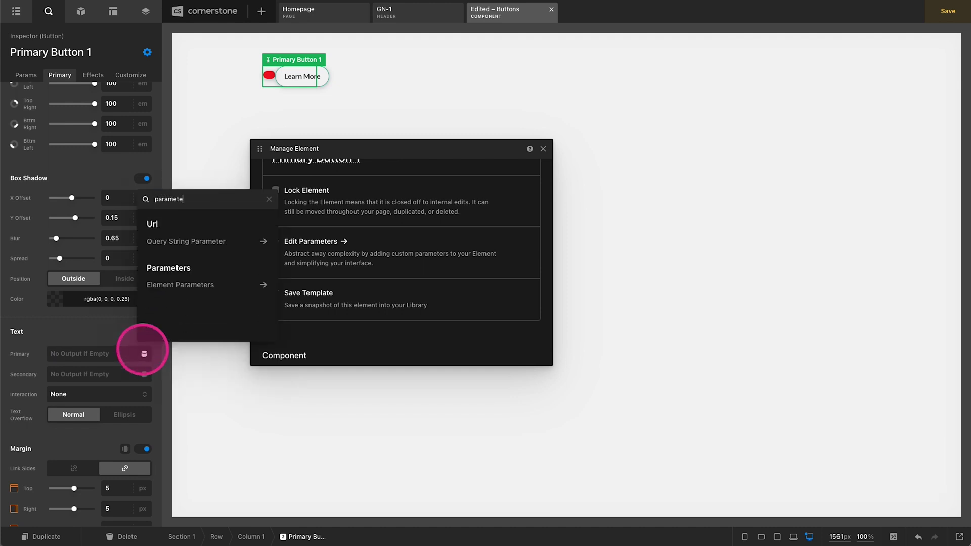
left_click(184, 283)
left_click(183, 249)
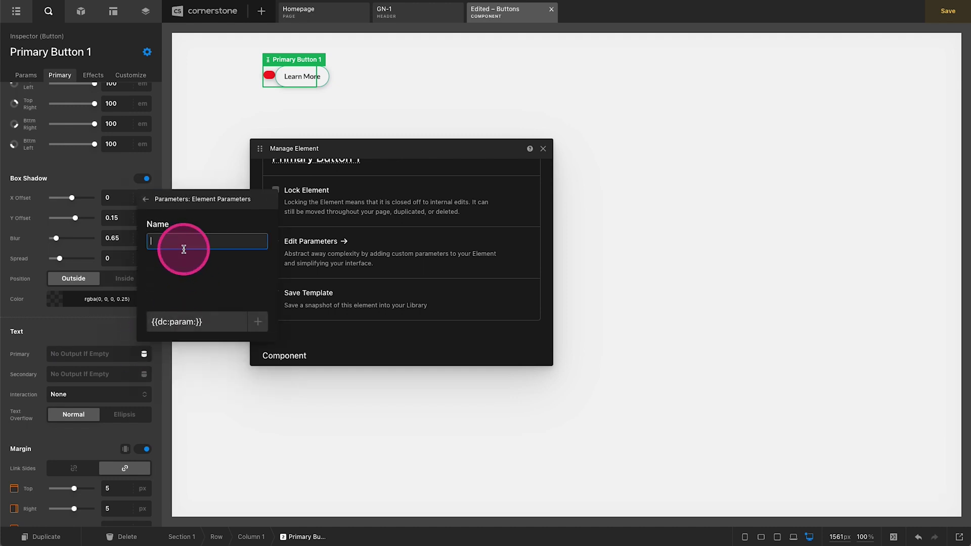
left_click(256, 321)
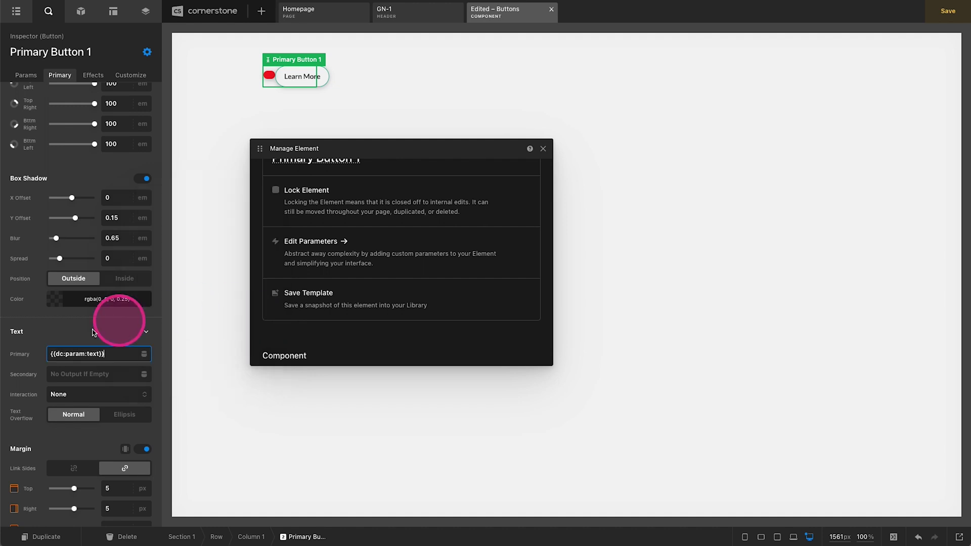
key("ctrl+s")
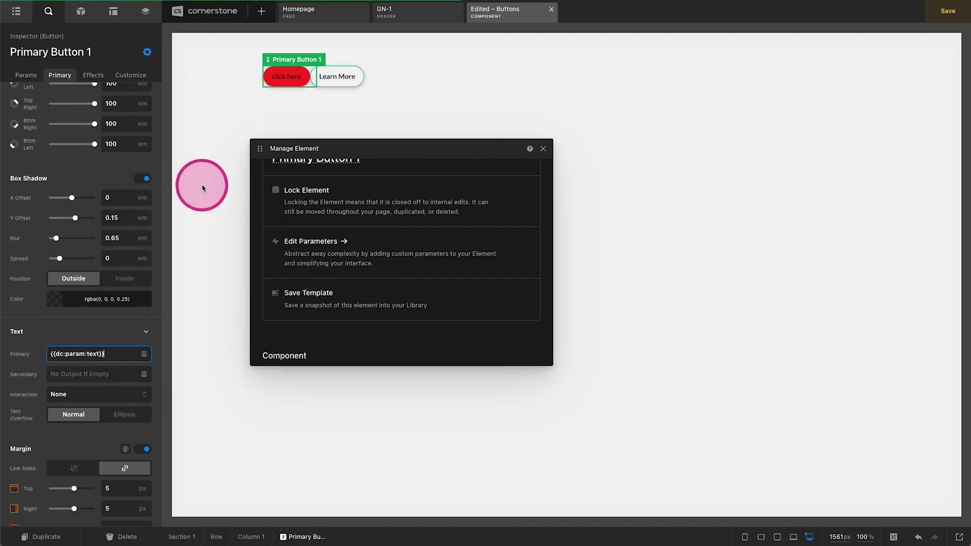
left_click(39, 80)
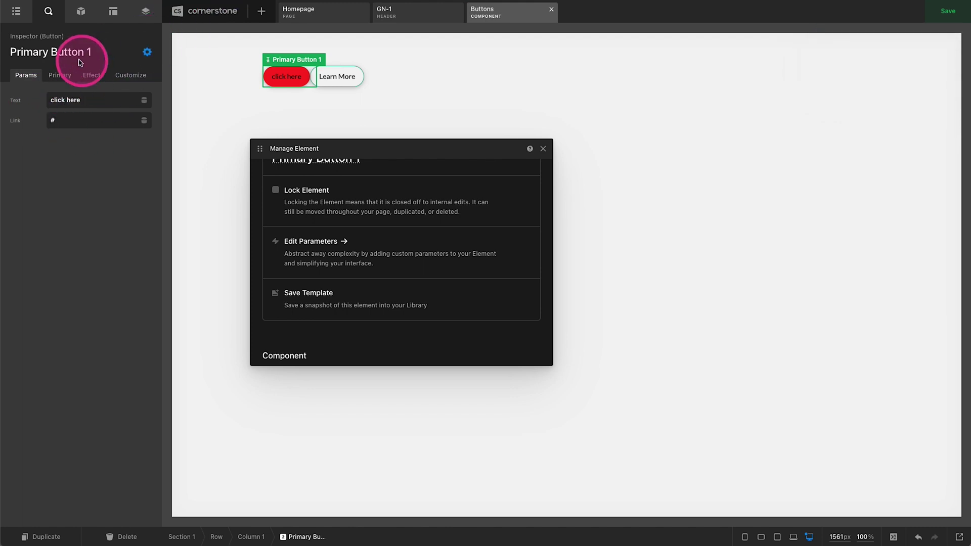
left_click(60, 75)
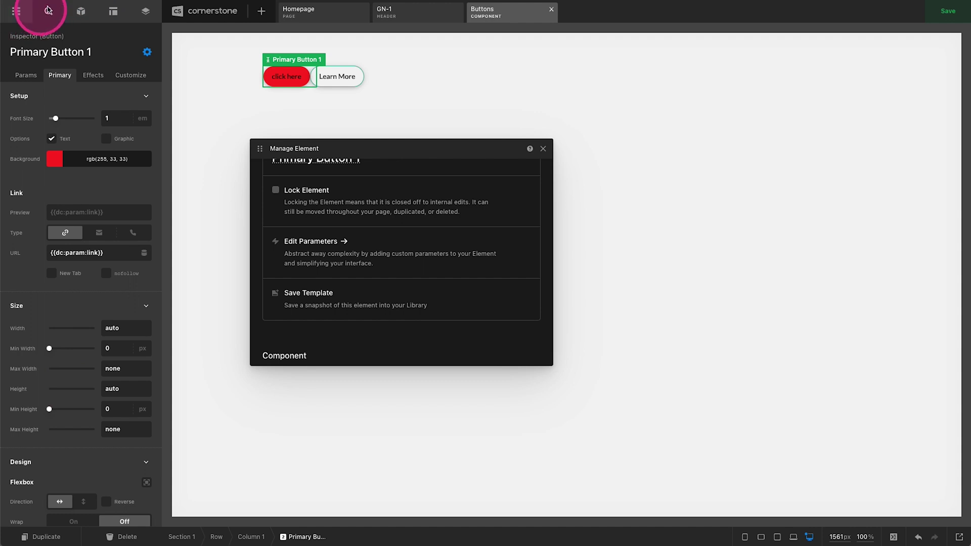
left_click(295, 10)
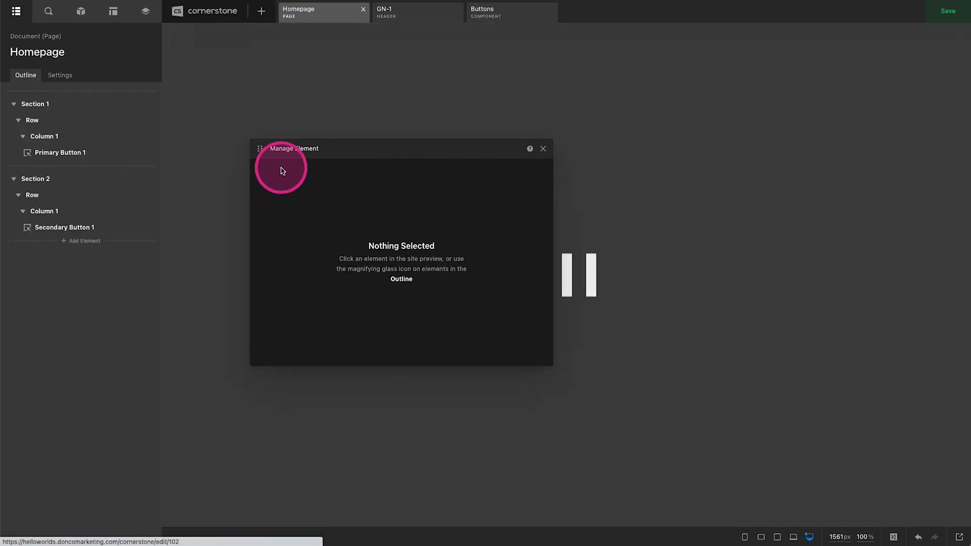
left_click(539, 148)
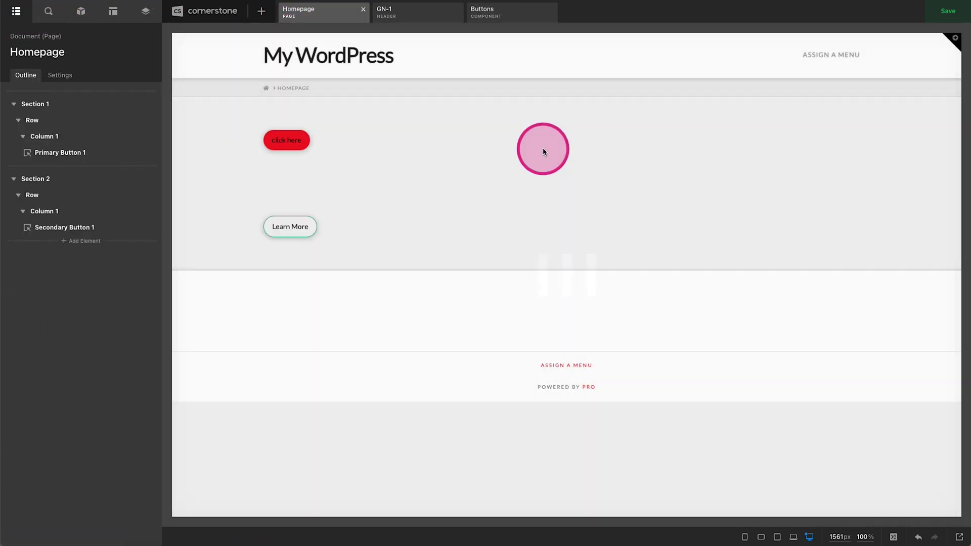
left_click(285, 149)
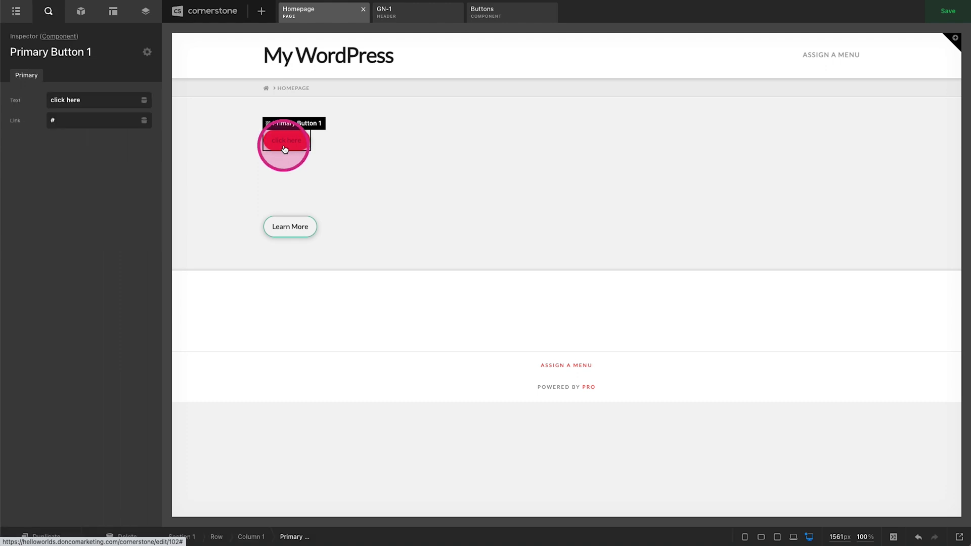
left_click(91, 102)
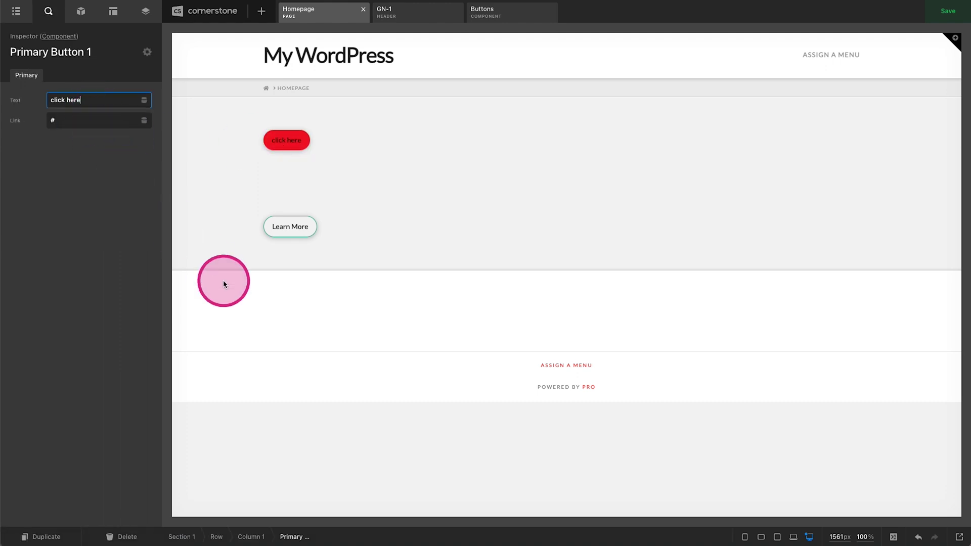
type("Learn More")
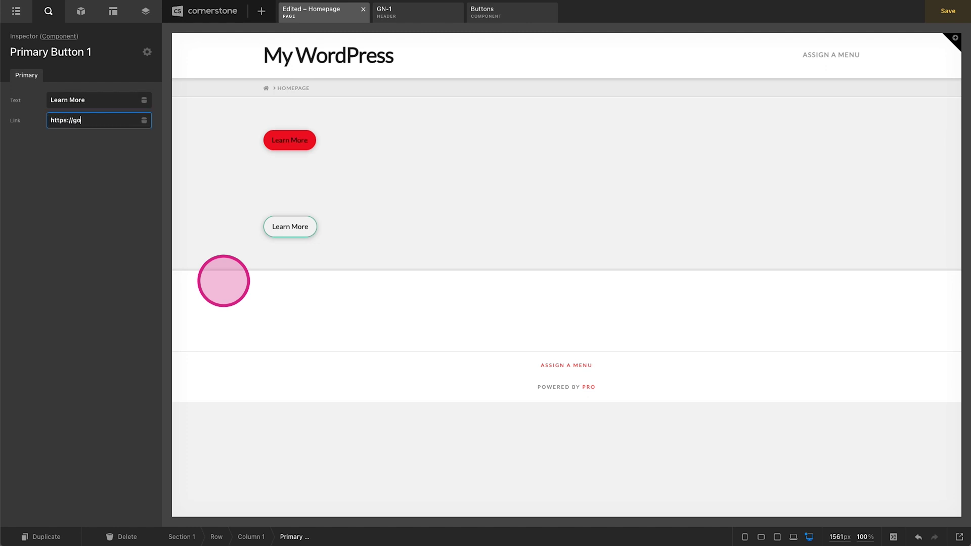
left_click(279, 143)
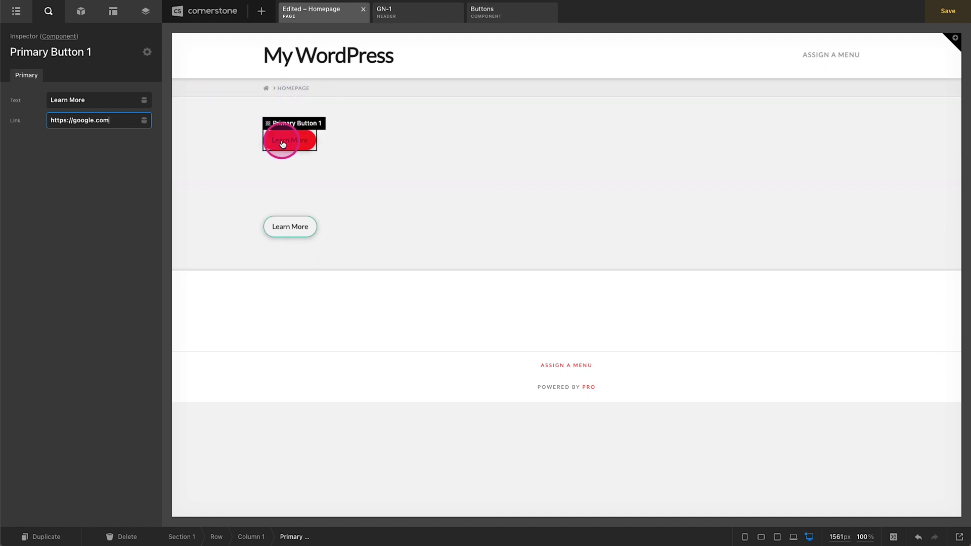
left_click(45, 535)
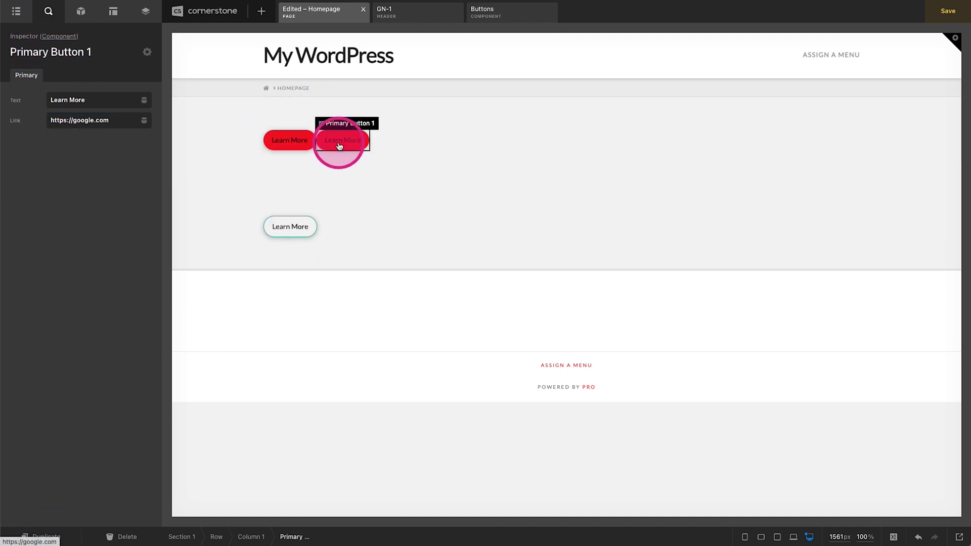
left_click(81, 101)
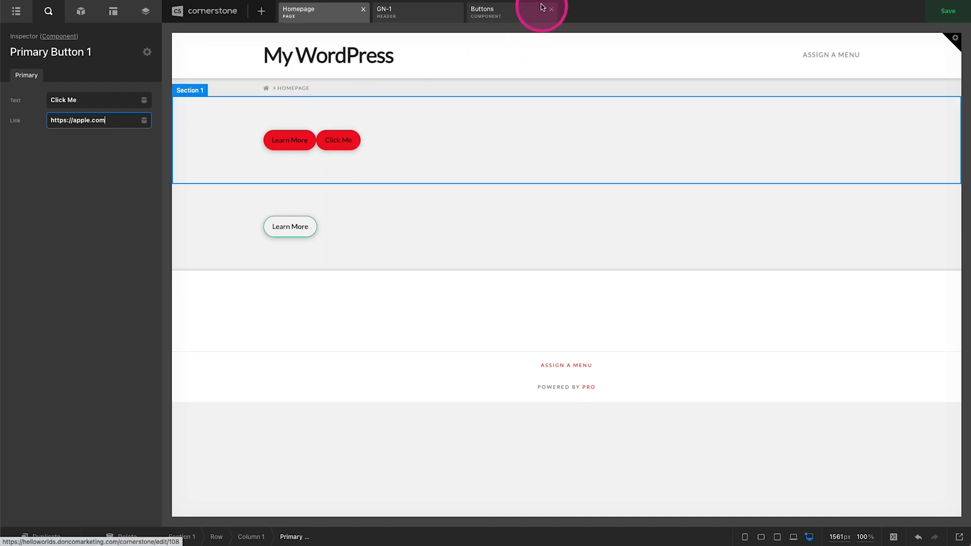
left_click(520, 15)
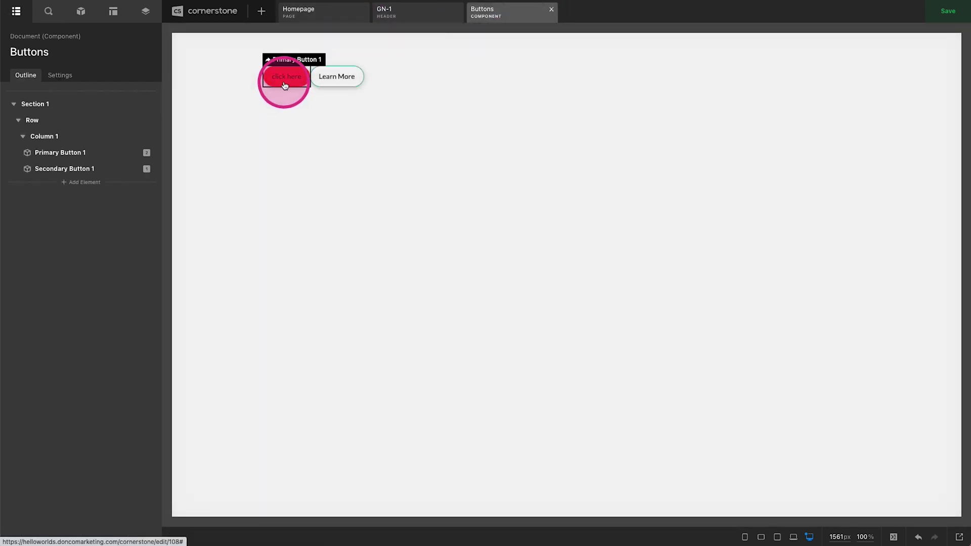
Step: Change Primary Button 1's background to bright green rgb(19, 252, 80), save, and check the Homepage
left_click(285, 81)
left_click(61, 80)
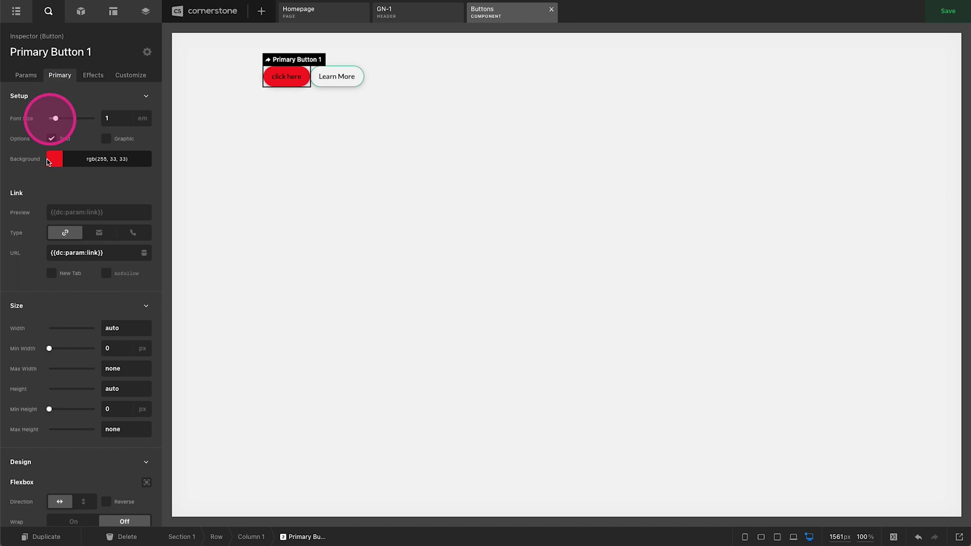
left_click(71, 159)
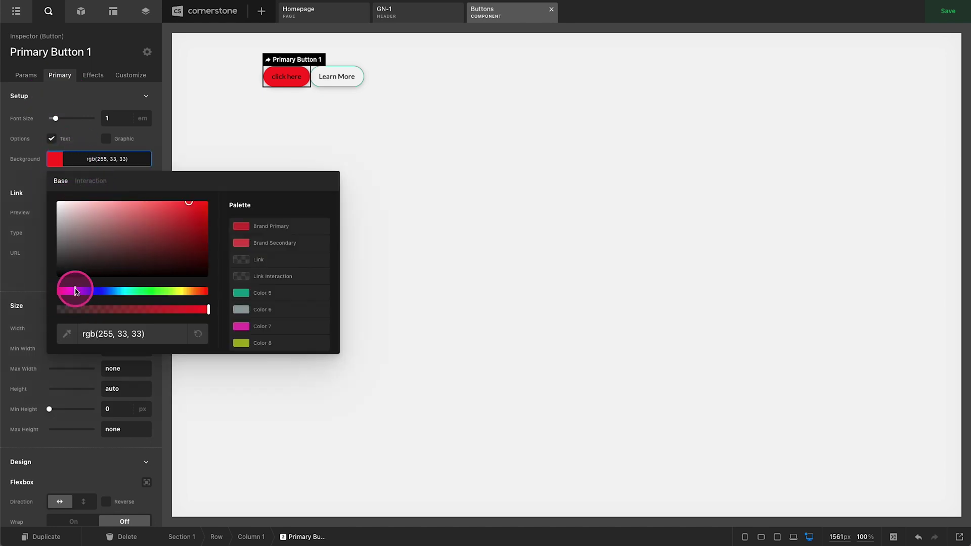
left_click(74, 291)
left_click(176, 241)
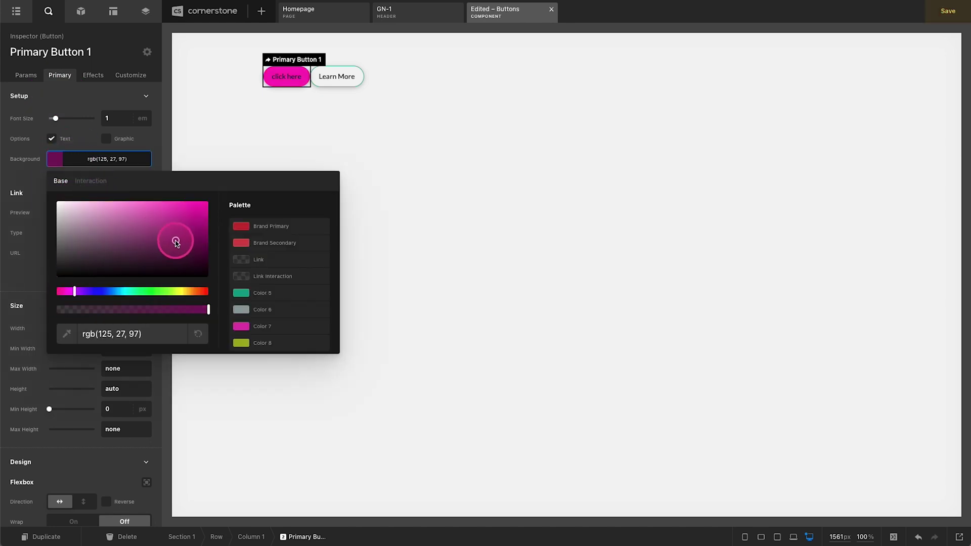
left_click(151, 291)
left_click(197, 217)
left_click_drag(197, 218, 197, 201)
left_click(18, 180)
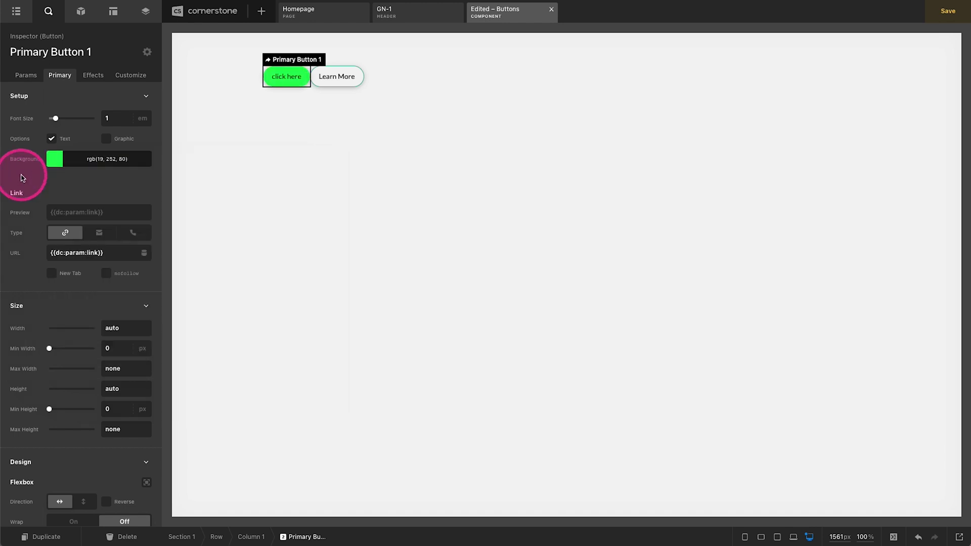
key("ctrl+s")
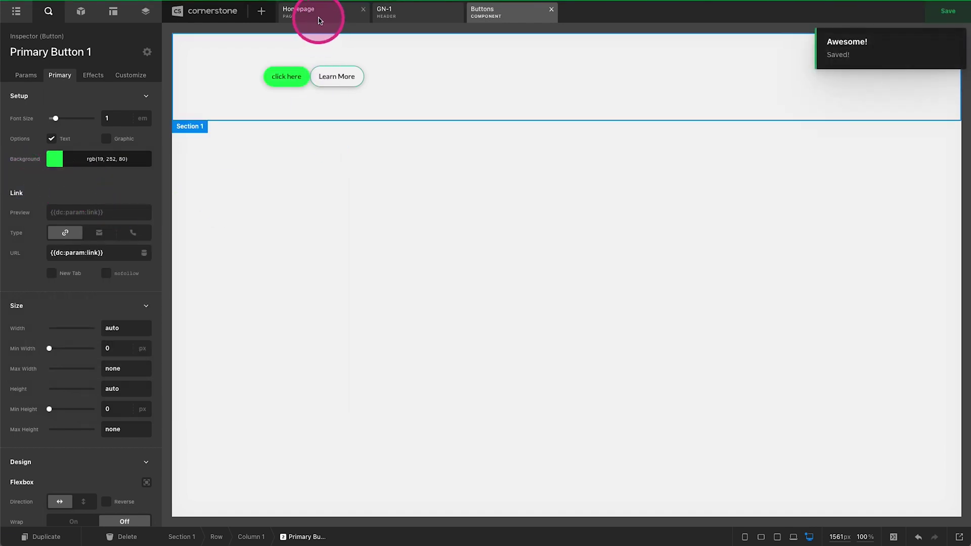
left_click(319, 20)
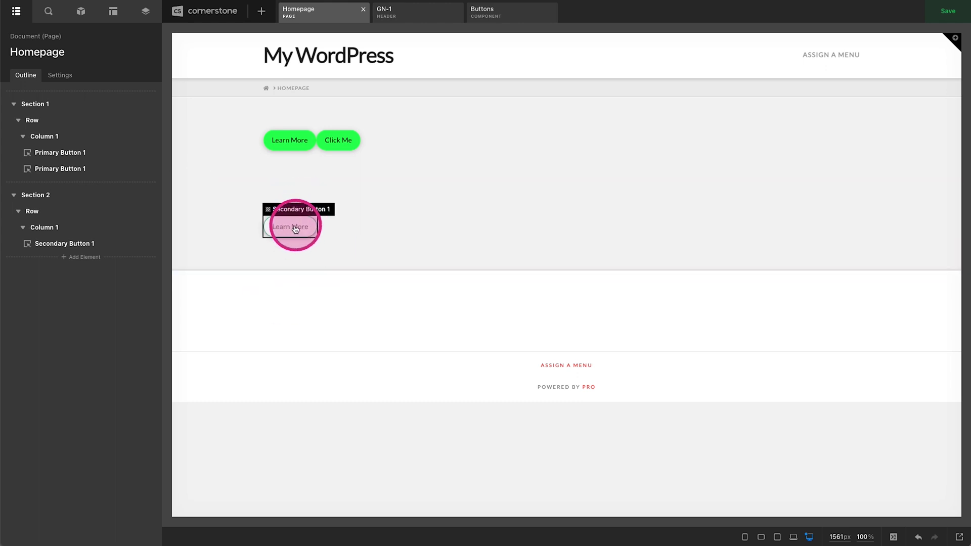
left_click(505, 17)
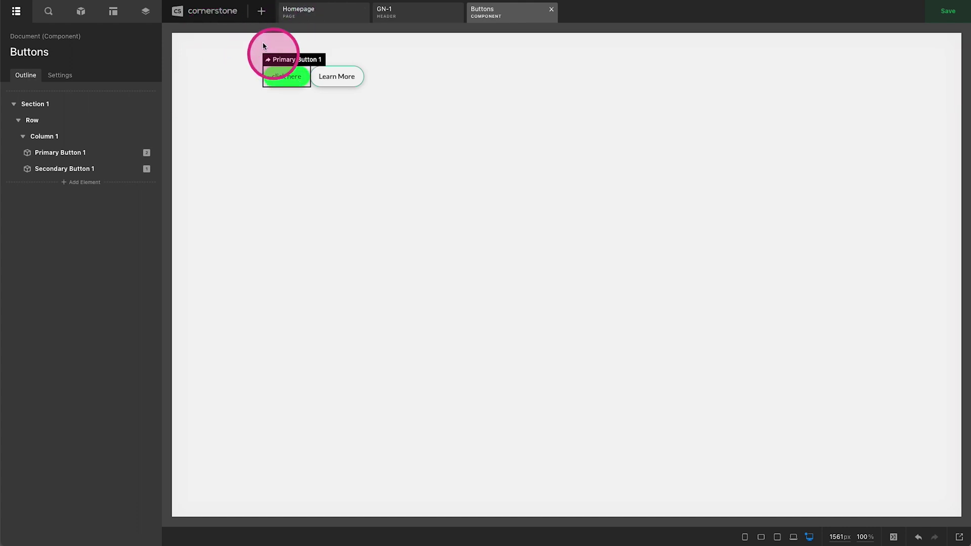
Step: Turn off Inset Preview in preferences and try the 1200px breakpoint preview
left_click(195, 15)
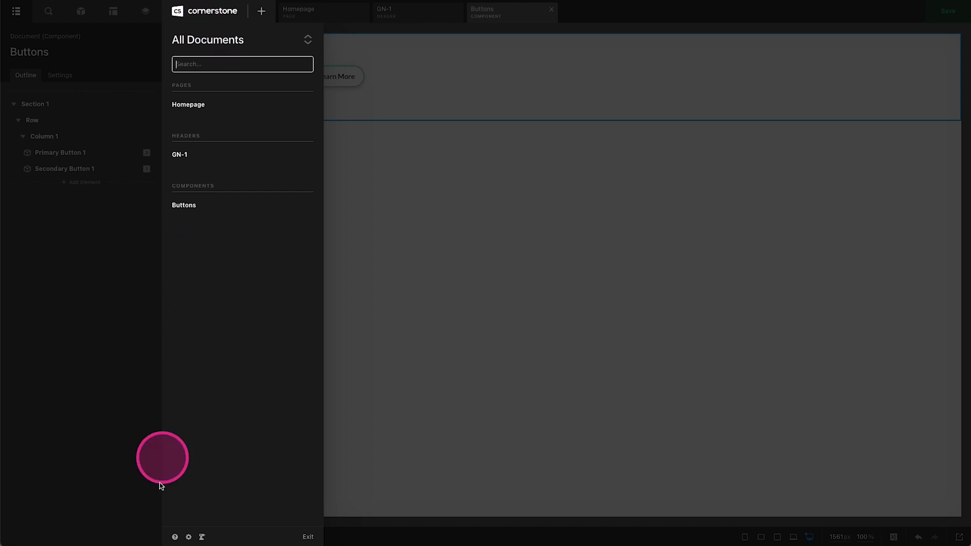
left_click(188, 537)
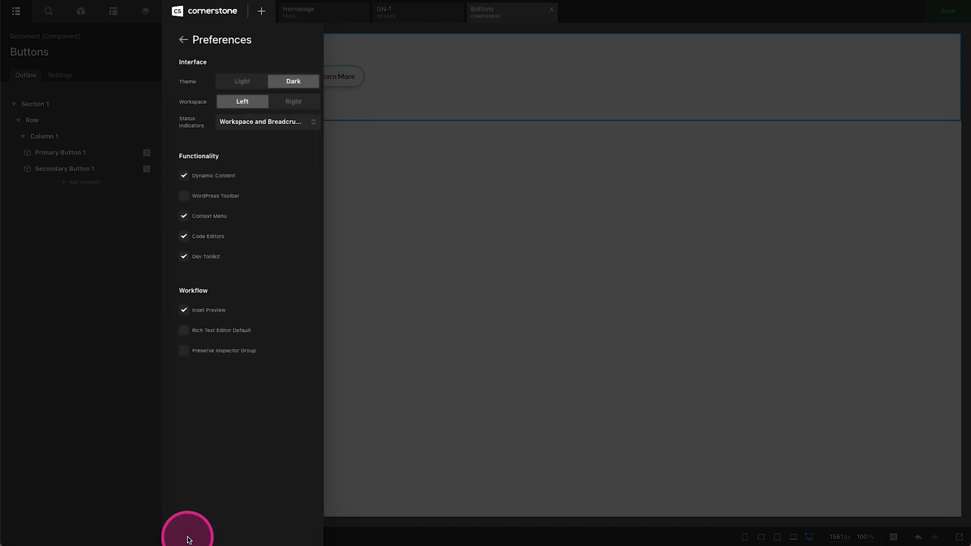
left_click(208, 312)
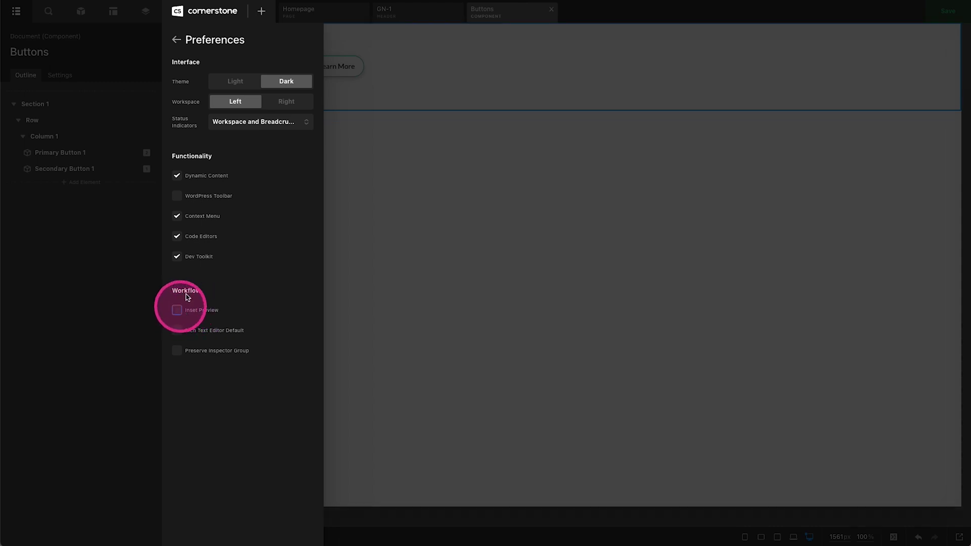
left_click(206, 10)
left_click(206, 135)
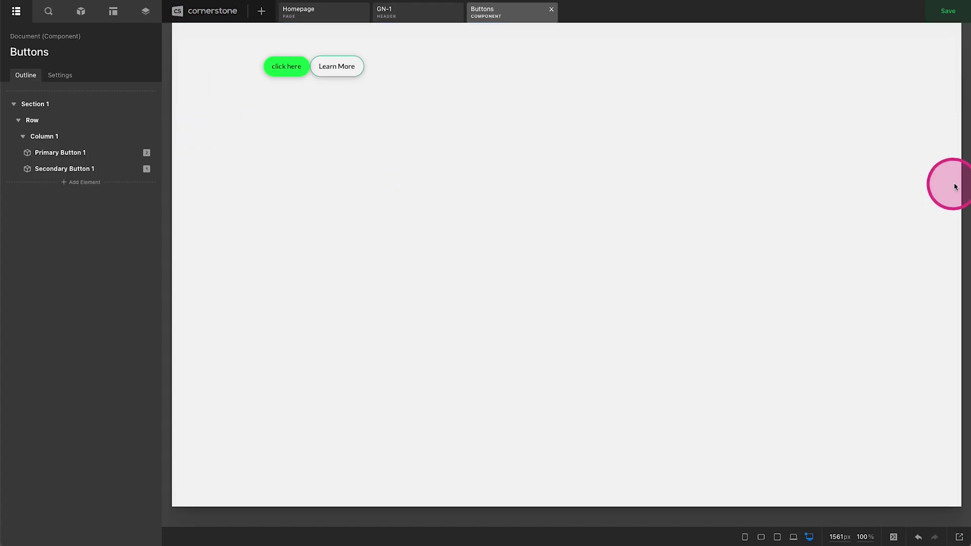
left_click(809, 537)
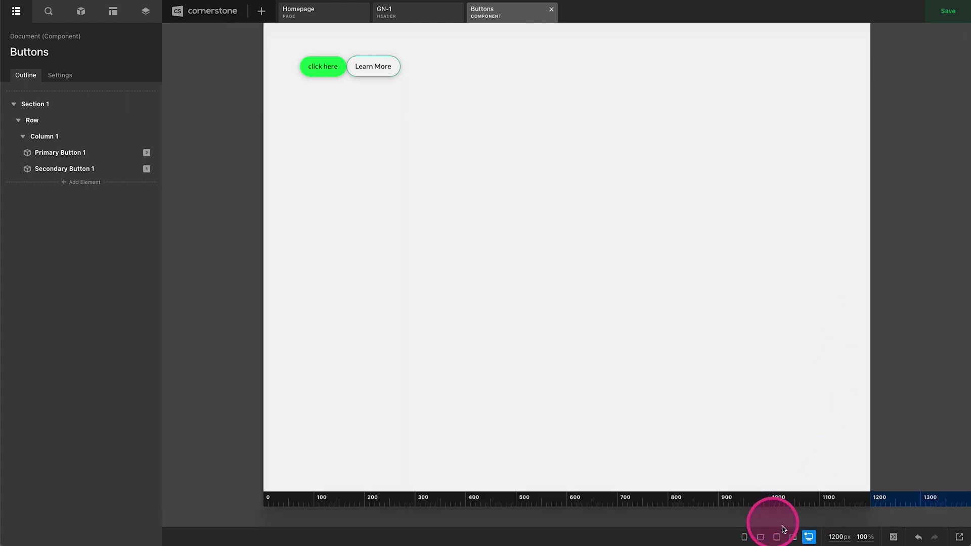
left_click(809, 537)
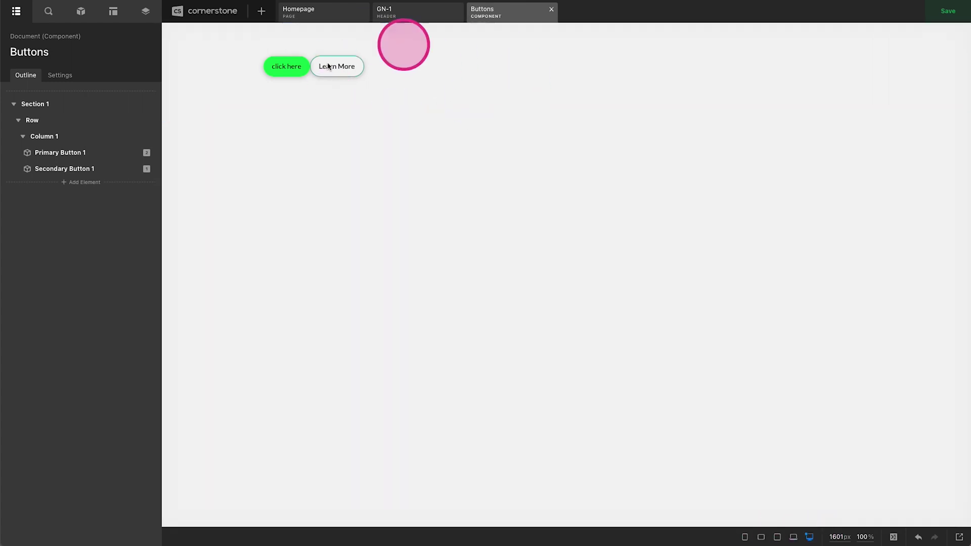
Step: Open the Homepage and re-enable Inset Preview in the builder preferences
left_click(309, 13)
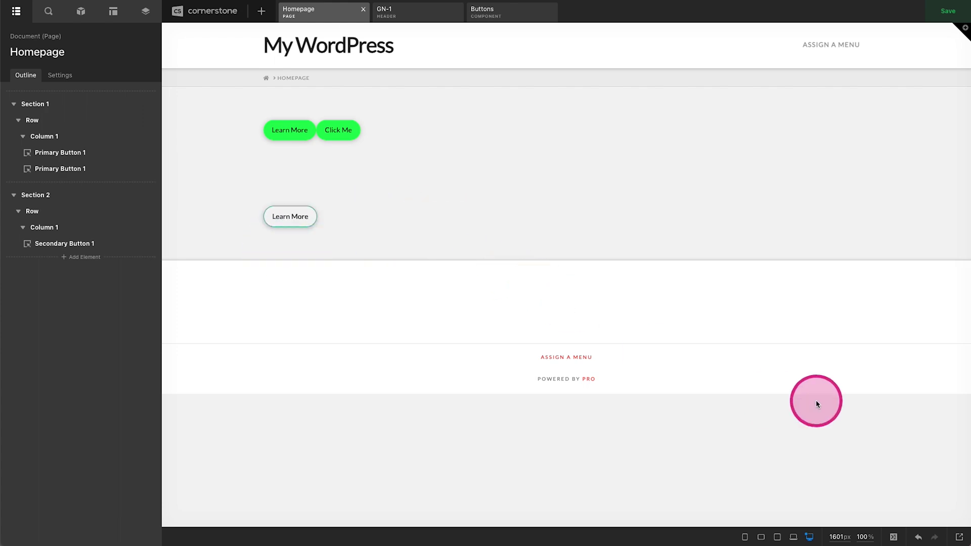
left_click(209, 11)
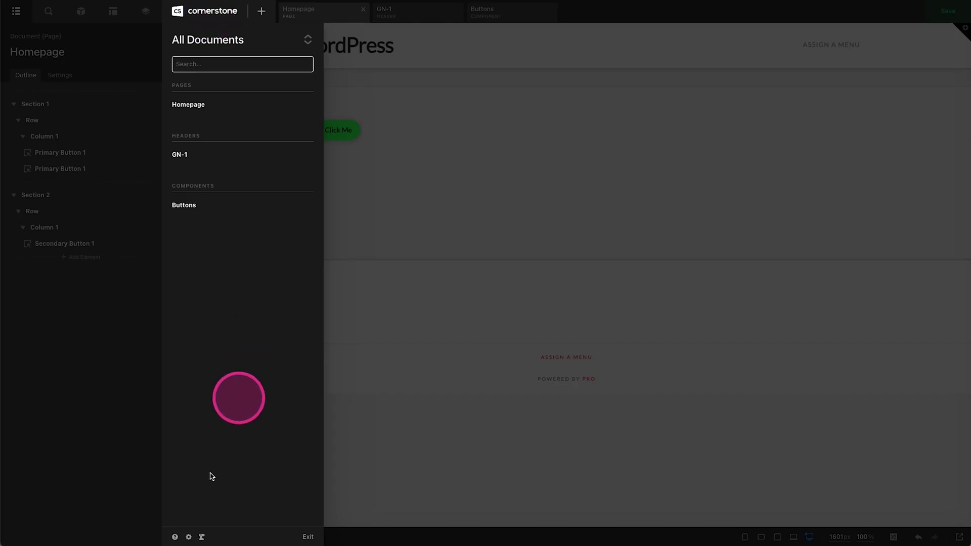
left_click(188, 537)
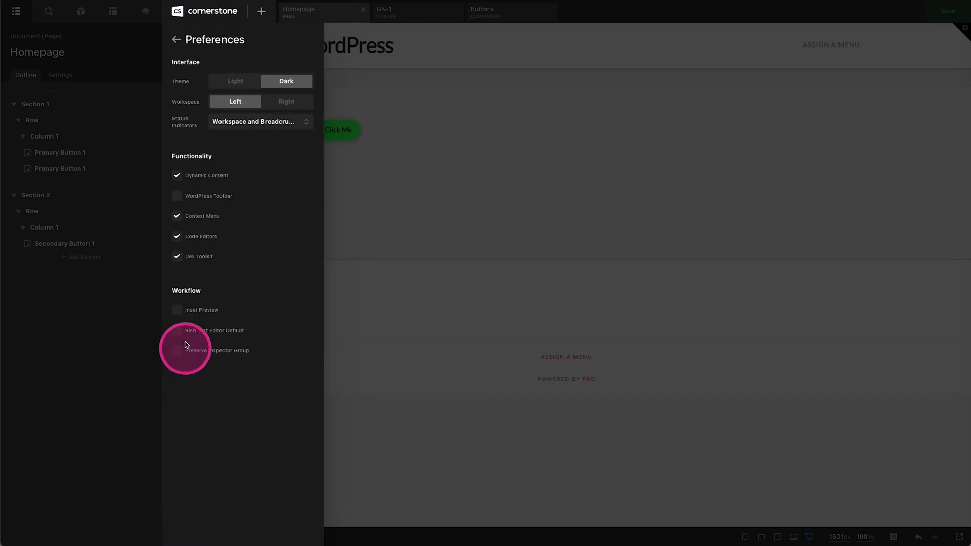
left_click(179, 312)
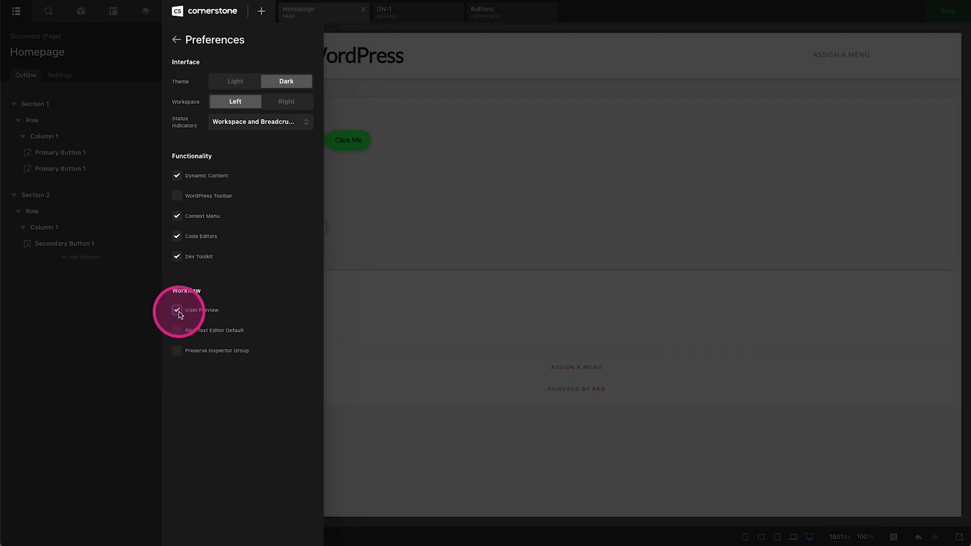
left_click(226, 17)
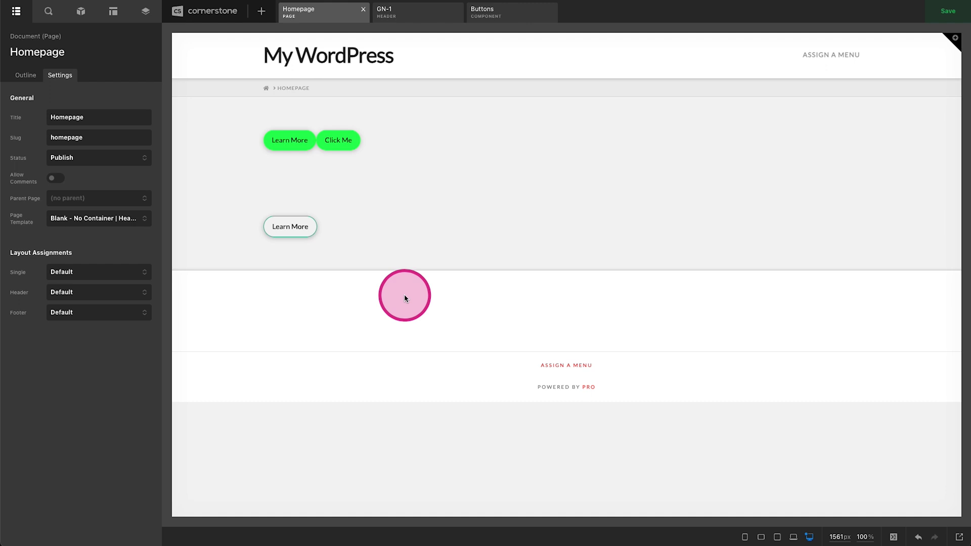
Step: Close Preferences and show the All Documents list with Homepage, GN-1 and Buttons
left_click(206, 11)
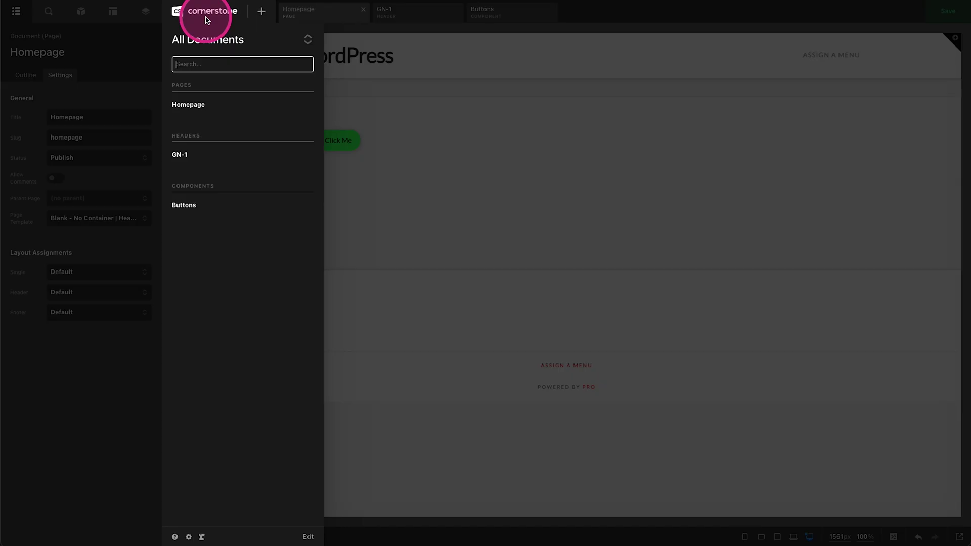
Step: Open the Preferences State JSON editor from Dev Toolkit, enlarged beside the sidebar
left_click(202, 537)
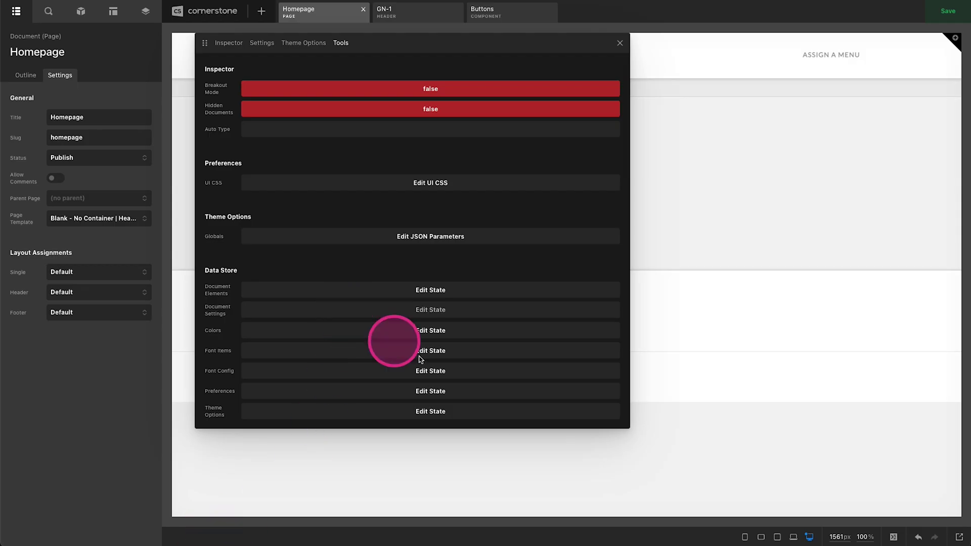
left_click_drag(631, 430, 795, 446)
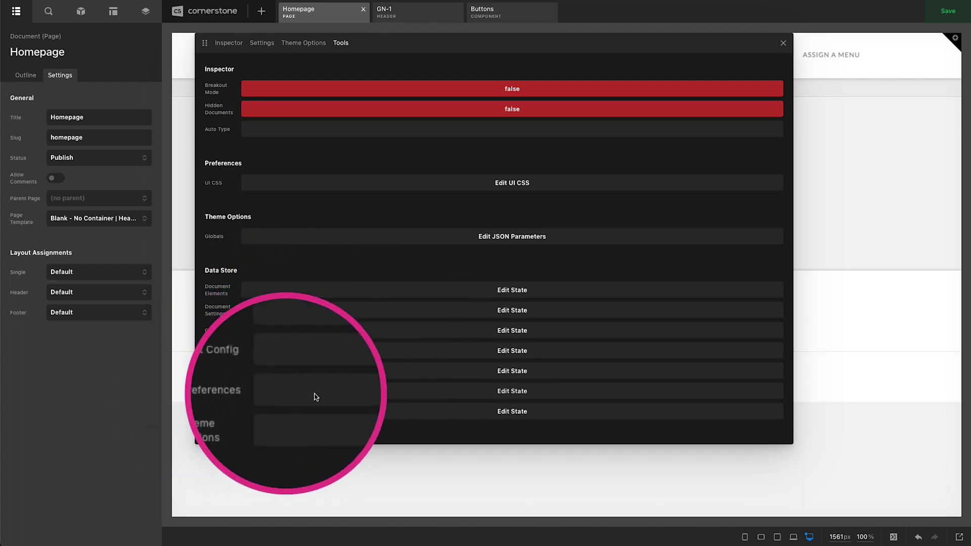
left_click(511, 393)
left_click_drag(412, 394, 499, 461)
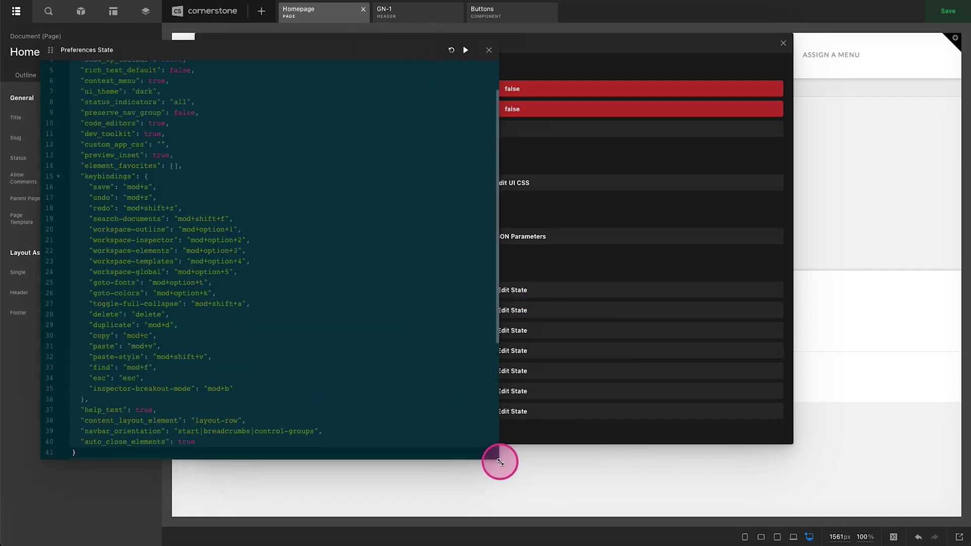
left_click_drag(50, 50, 224, 49)
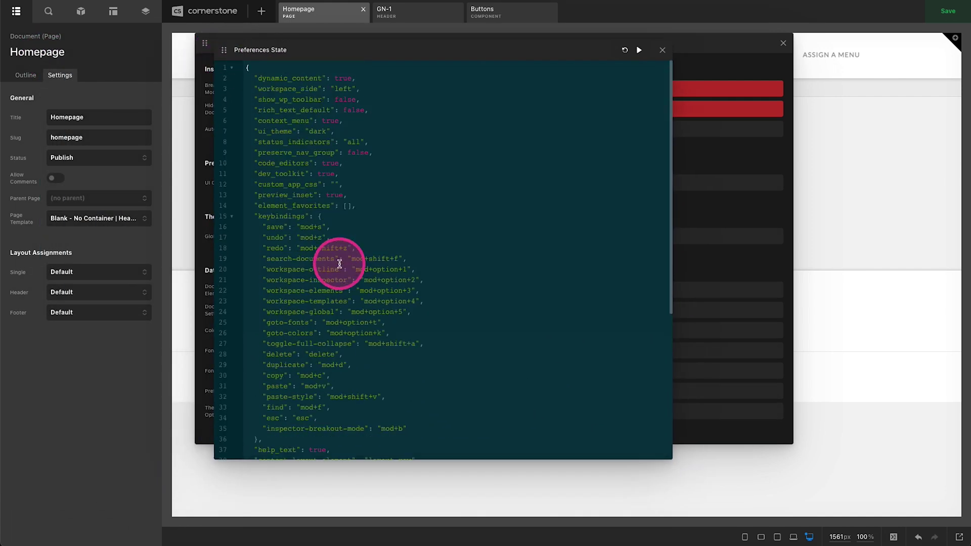
scroll(347, 213, "down", 3)
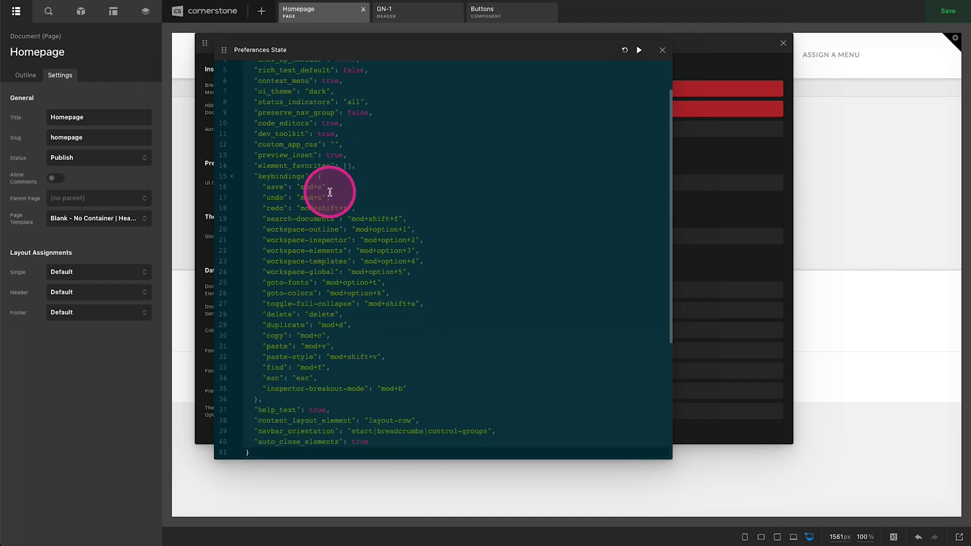
scroll(298, 134, "up", 2)
left_click_drag(255, 77, 339, 119)
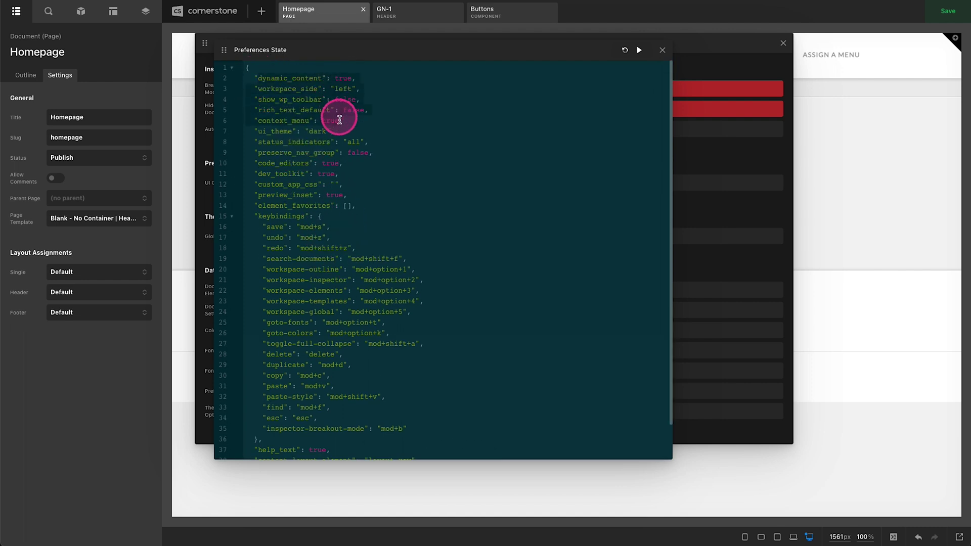
Step: Delete the existing inspector-breakout-mode entry from the keybindings list
left_click(325, 280)
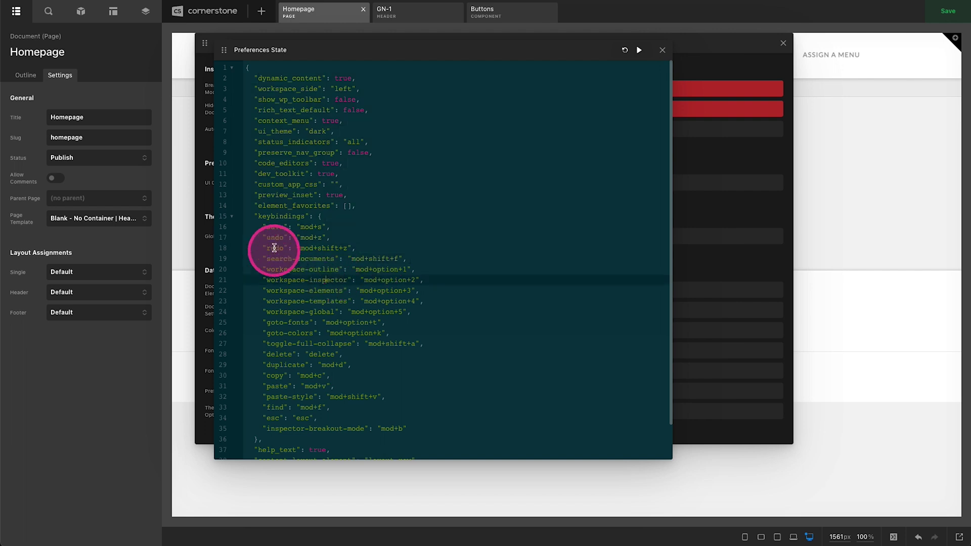
left_click_drag(256, 216, 371, 410)
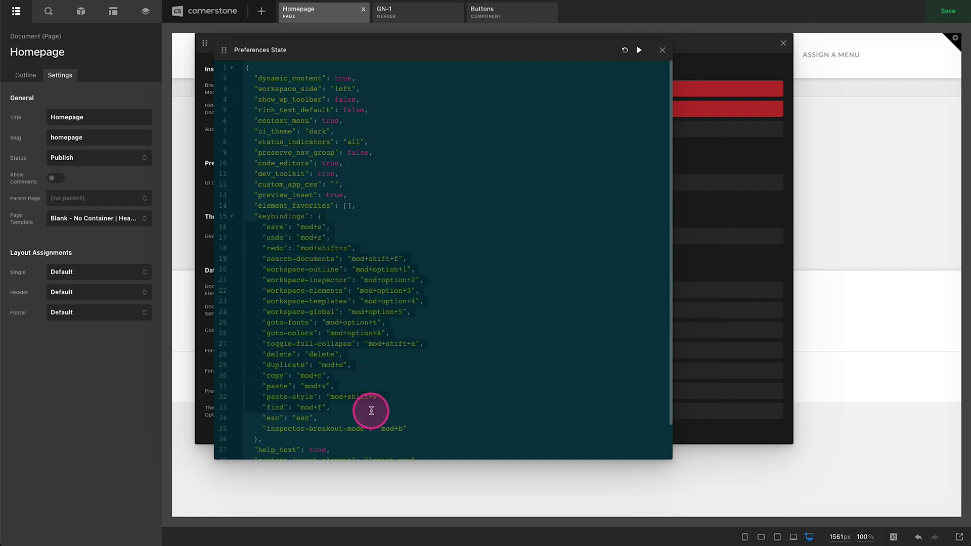
scroll(371, 410, "down", 2)
left_click(361, 403)
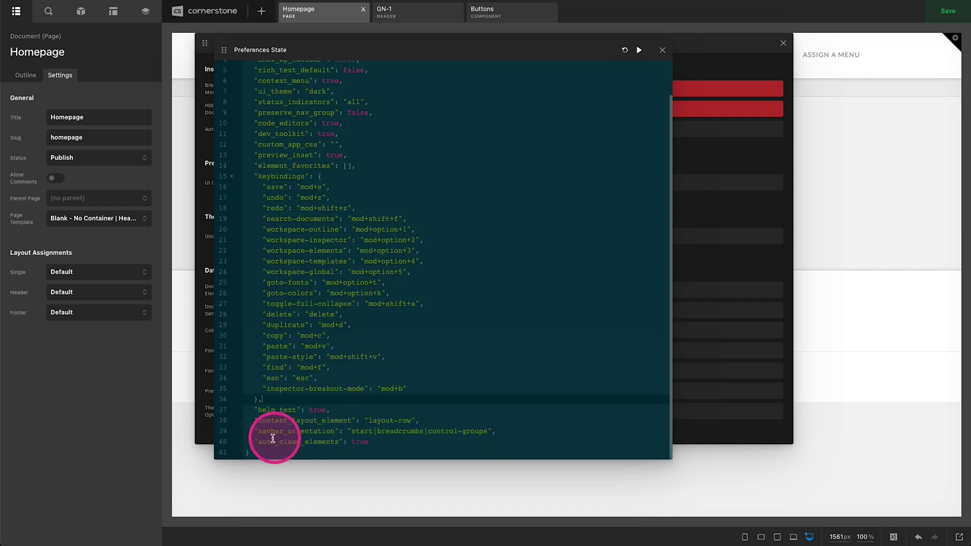
left_click(325, 391)
left_click_drag(260, 390, 401, 389)
key("BackSpace")
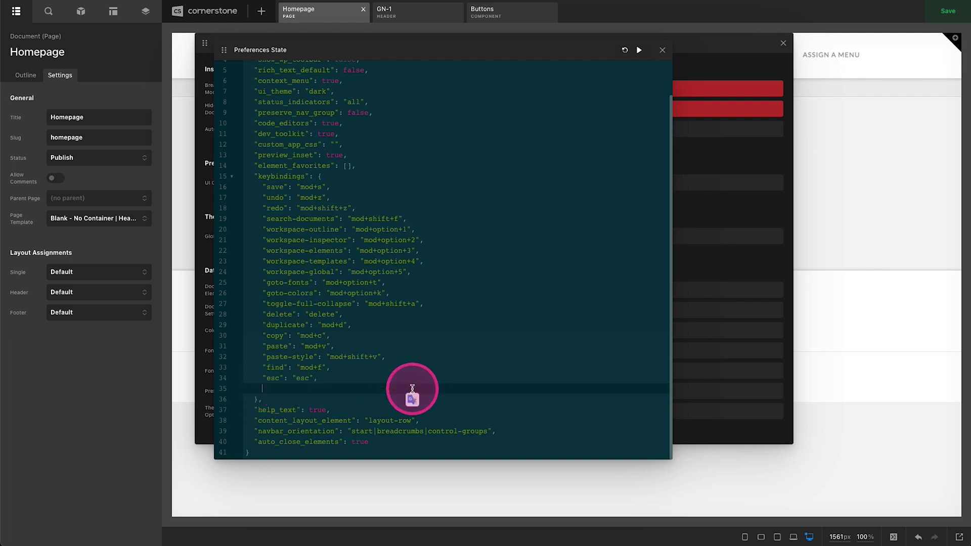
key("BackSpace")
key("BackSpace")
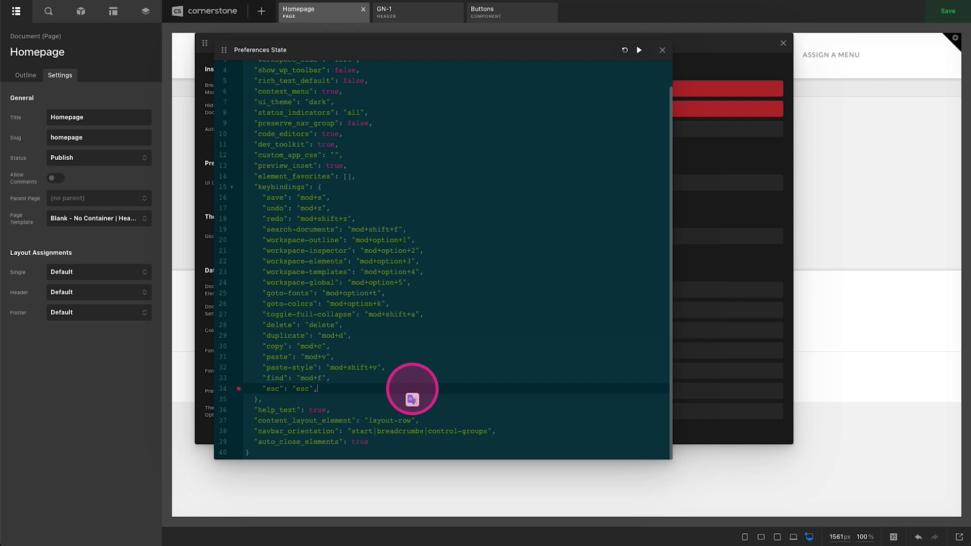
Step: Re-add "inspector-breakout-mode": "mod+b" under keybindings and apply the preferences changes
key("Return")
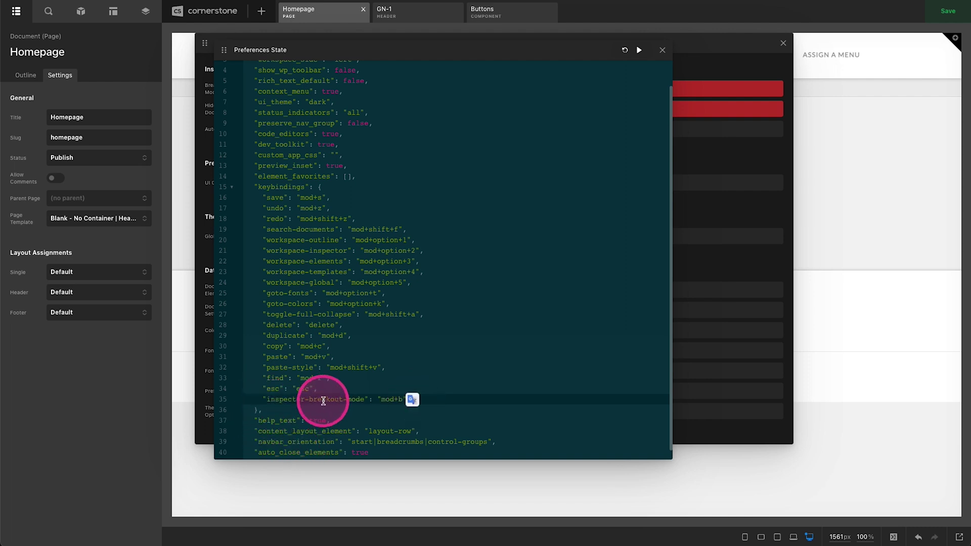
left_click(389, 400)
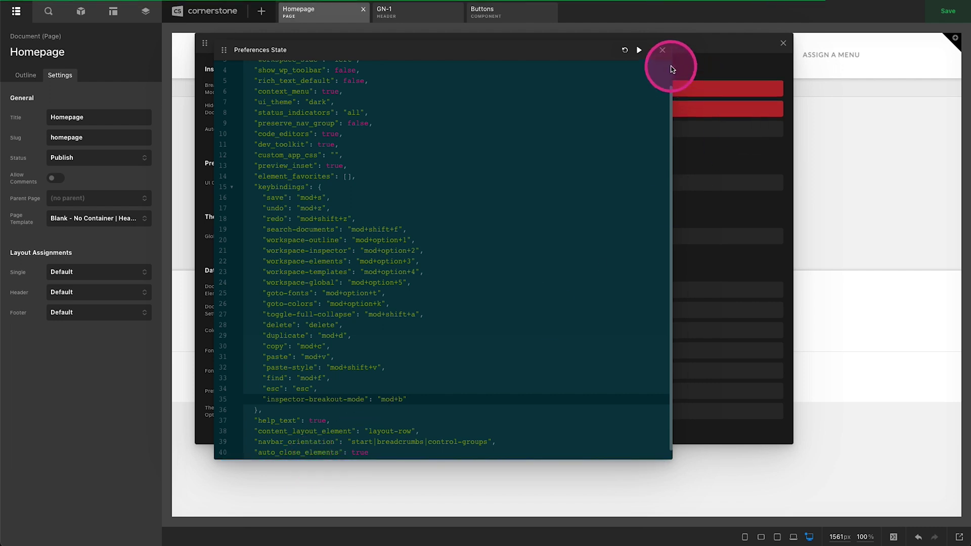
left_click(639, 49)
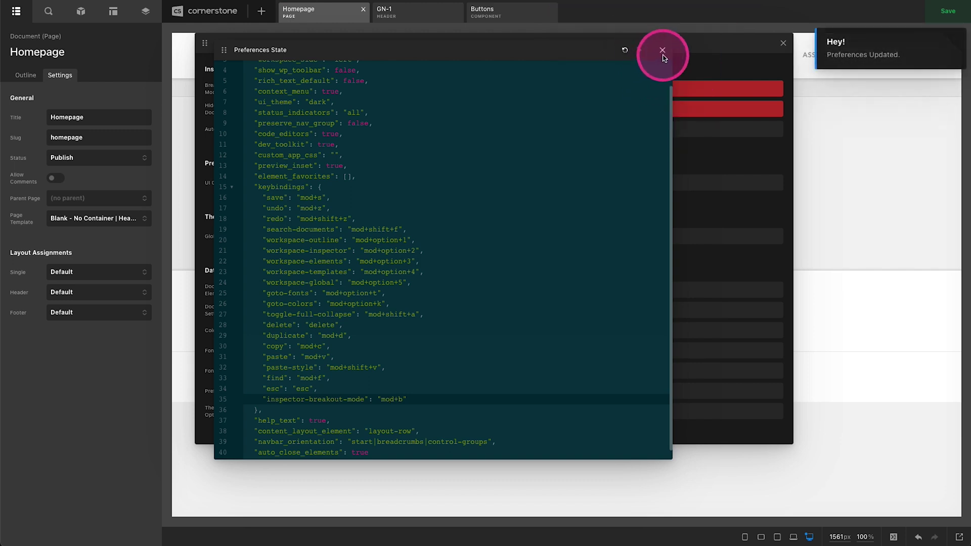
left_click(662, 50)
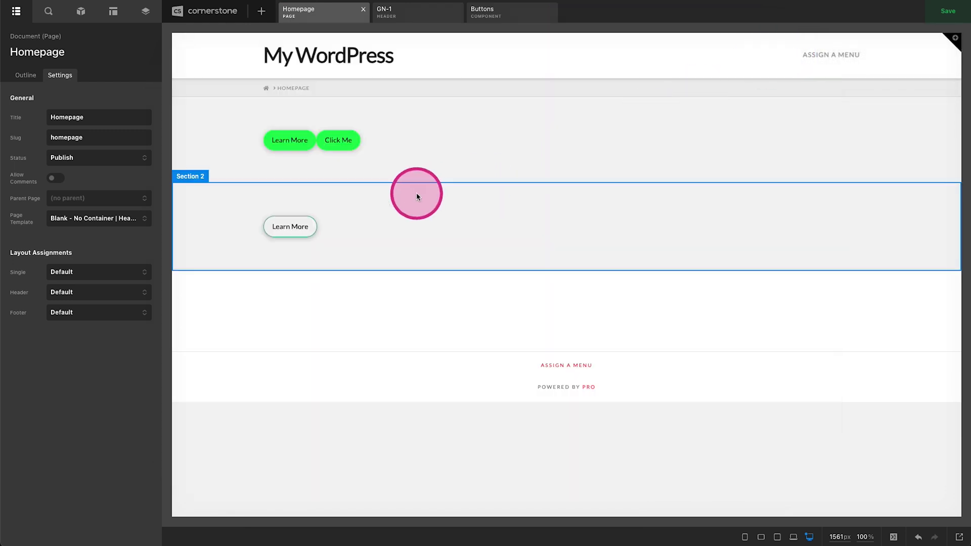
Step: Drop a new Div from the Elements library above the Learn More button
left_click(323, 19)
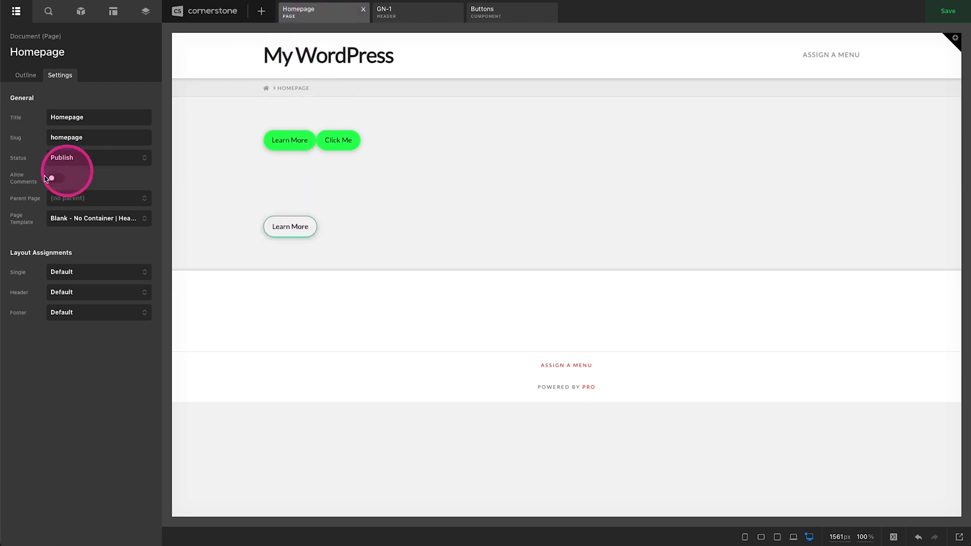
left_click(26, 75)
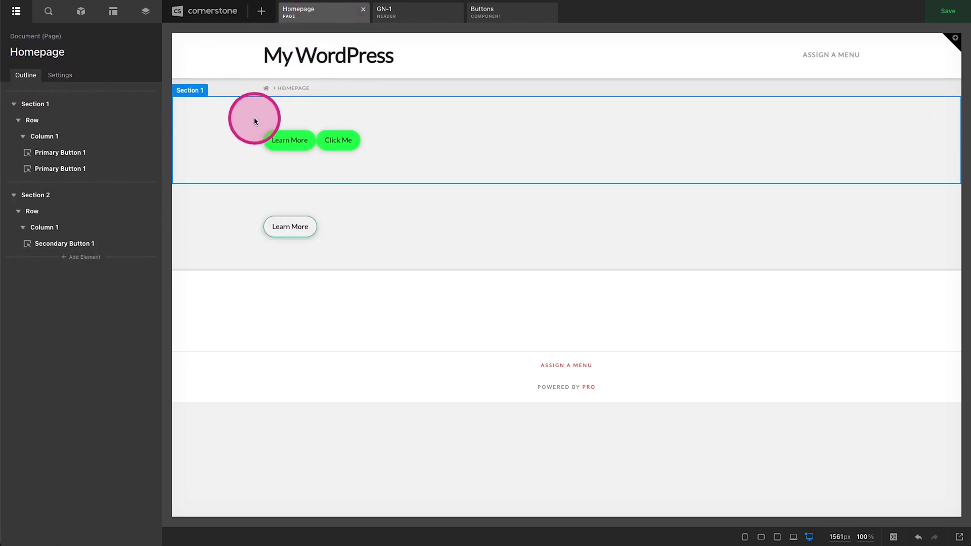
left_click(195, 165)
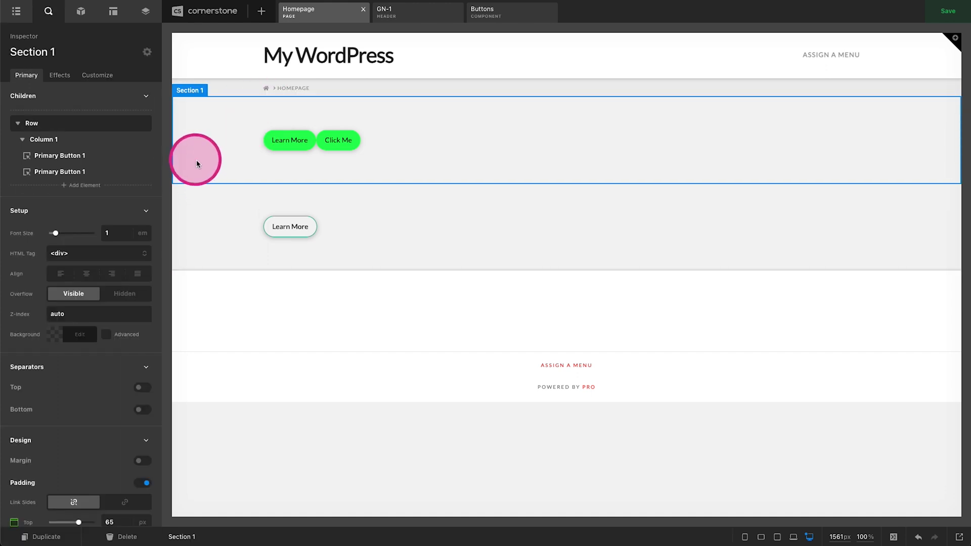
left_click(81, 12)
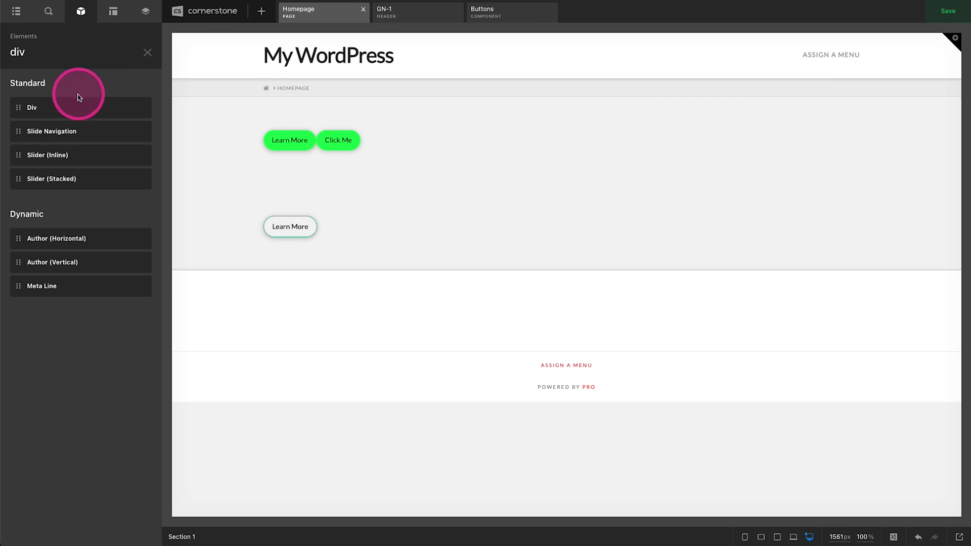
left_click_drag(78, 101, 382, 248)
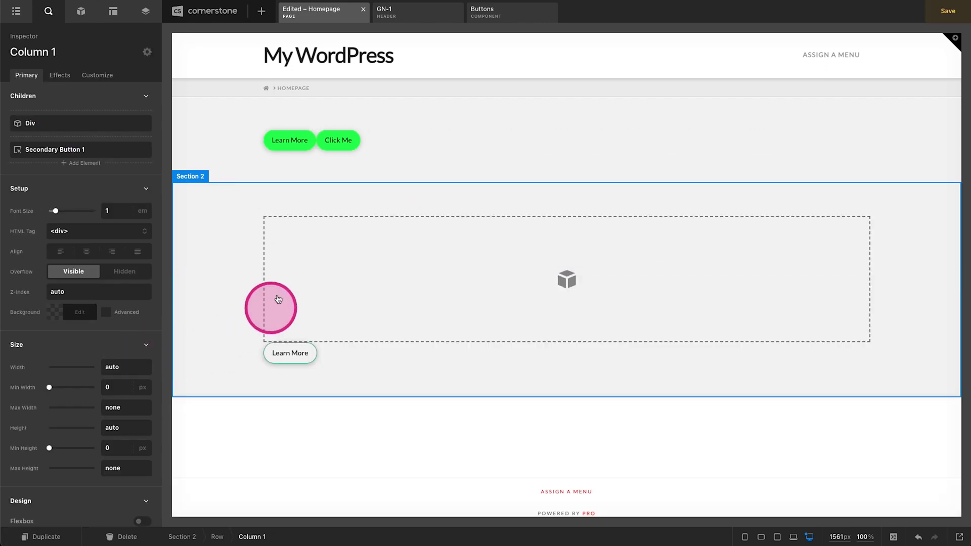
left_click(286, 280)
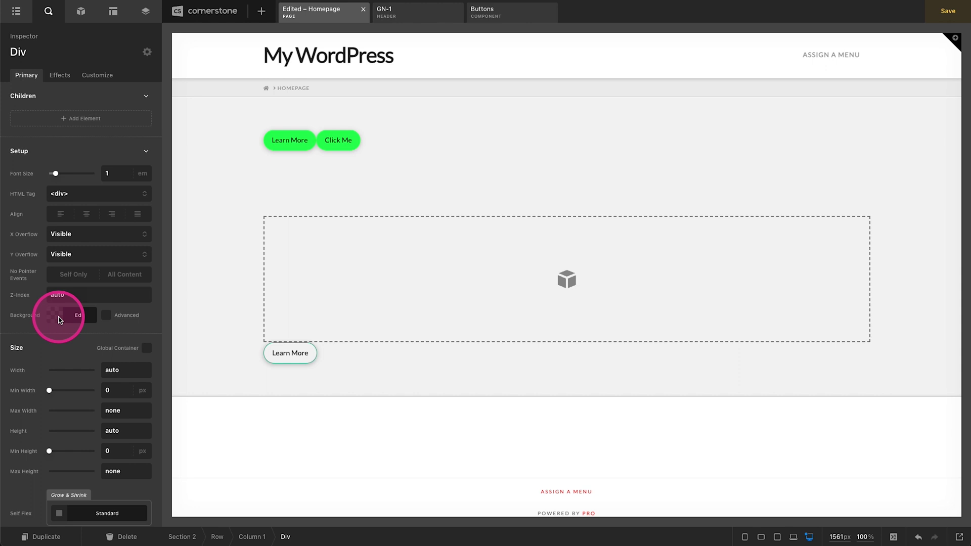
Step: Check the Div's Background colour picker, then view its settings as raw values in breakout mode
left_click(60, 320)
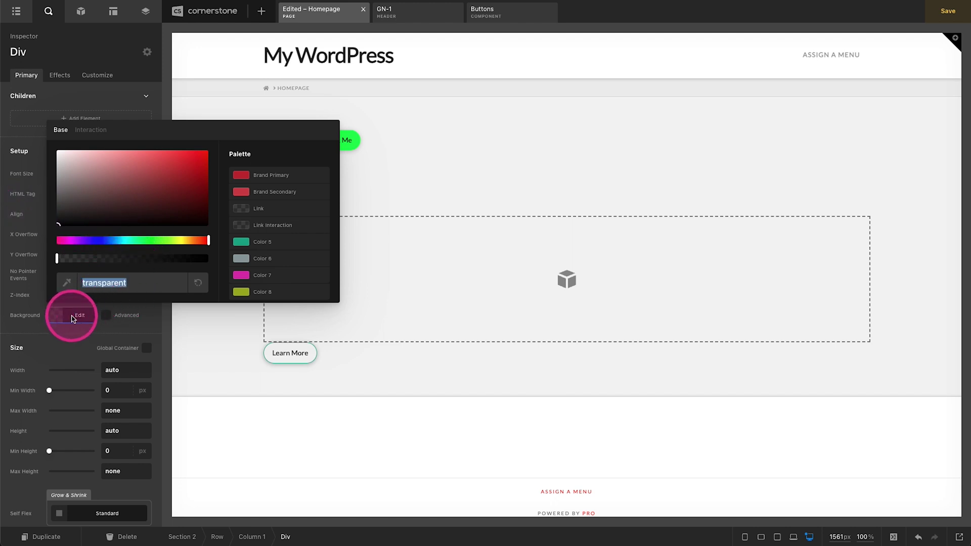
left_click(73, 319)
left_click(322, 297)
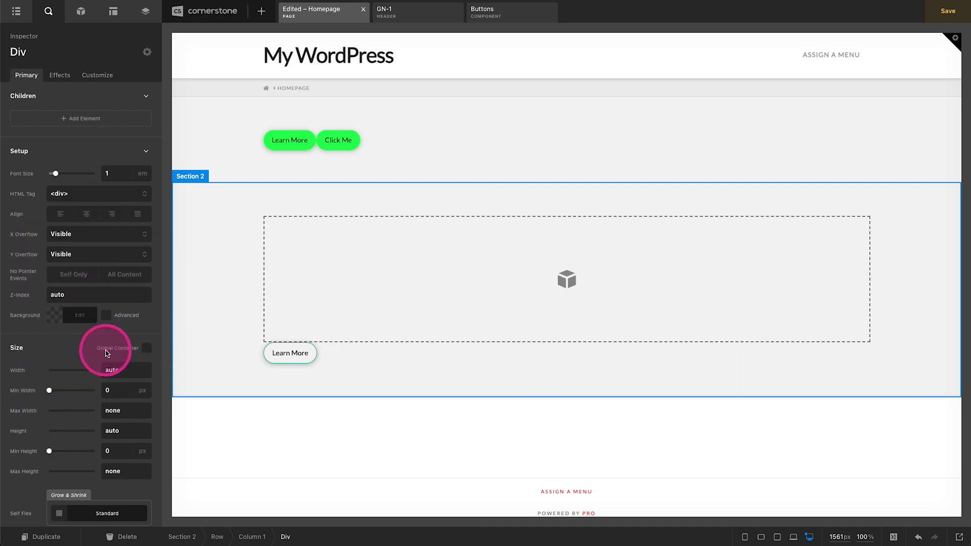
left_click(107, 352)
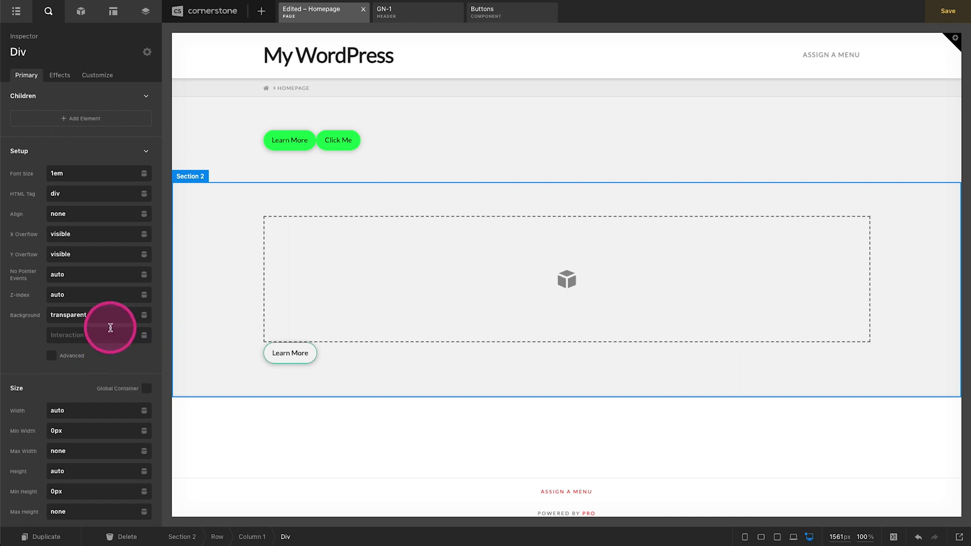
left_click(121, 318)
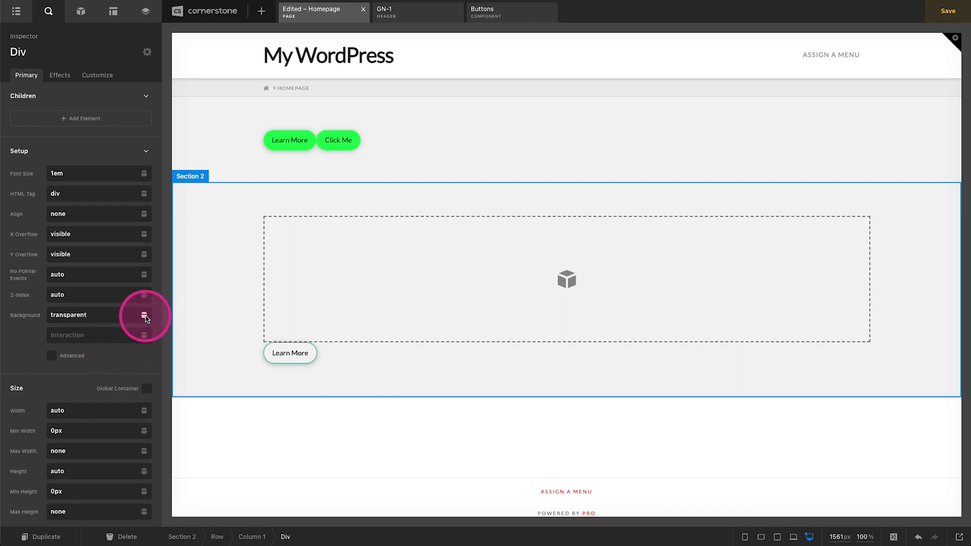
left_click(144, 315)
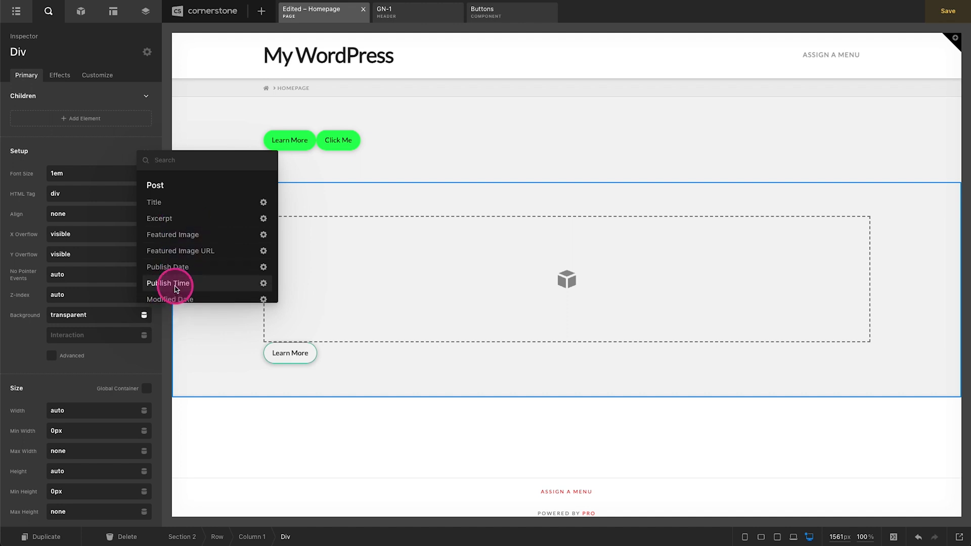
left_click(168, 283)
left_click(62, 318)
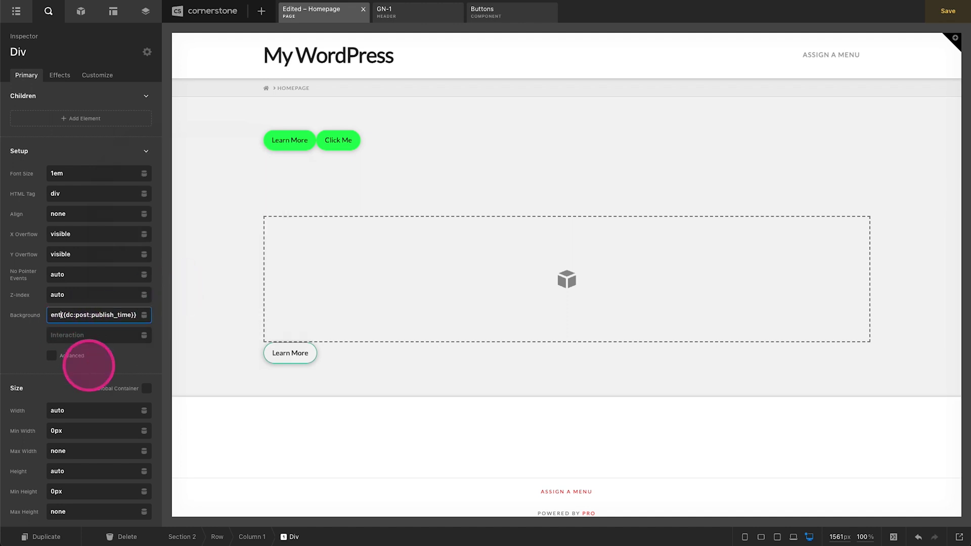
key("BackSpace")
key("BackSpace")
key("BackSpace")
key("BackSpace")
key("BackSpace")
key("BackSpace")
key("BackSpace")
key("BackSpace")
key("BackSpace")
key("BackSpace")
key("BackSpace")
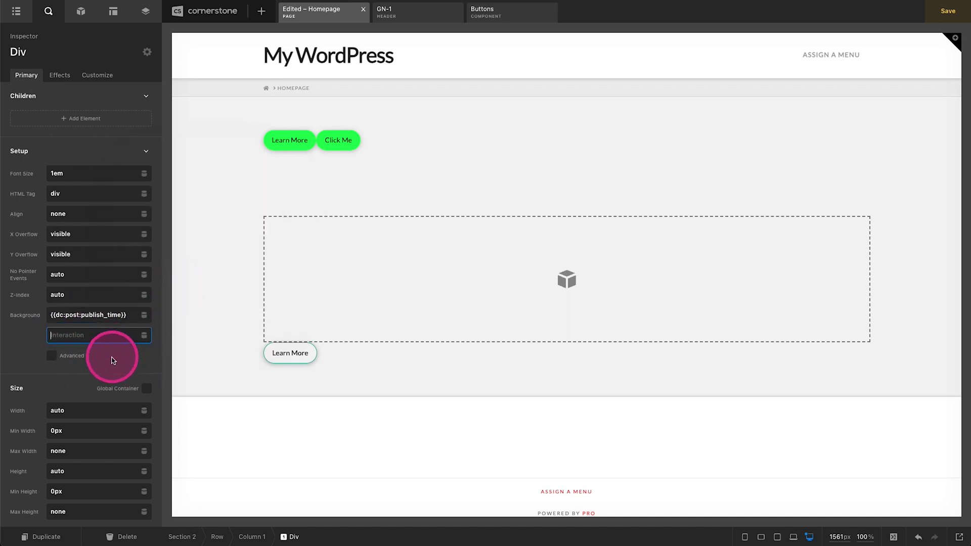
left_click(144, 336)
left_click(178, 306)
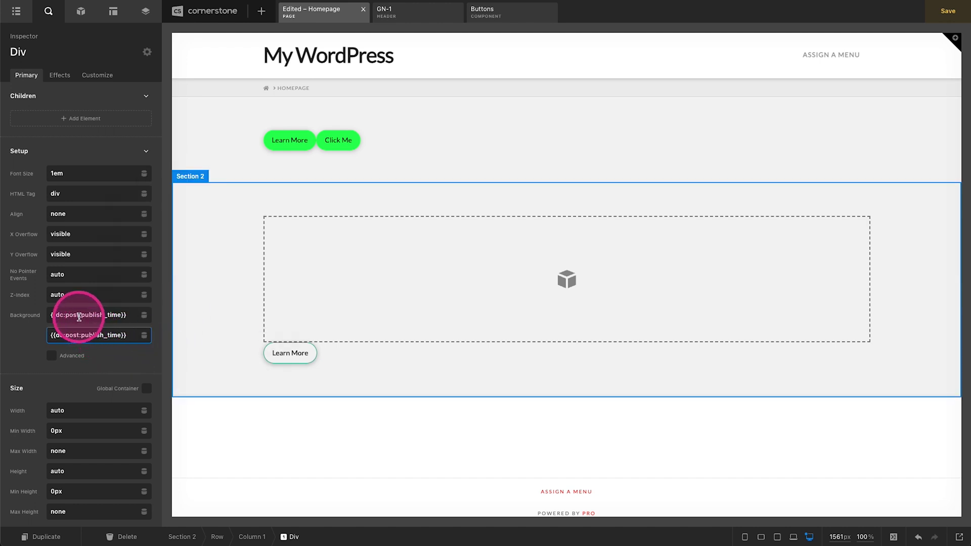
left_click(87, 335)
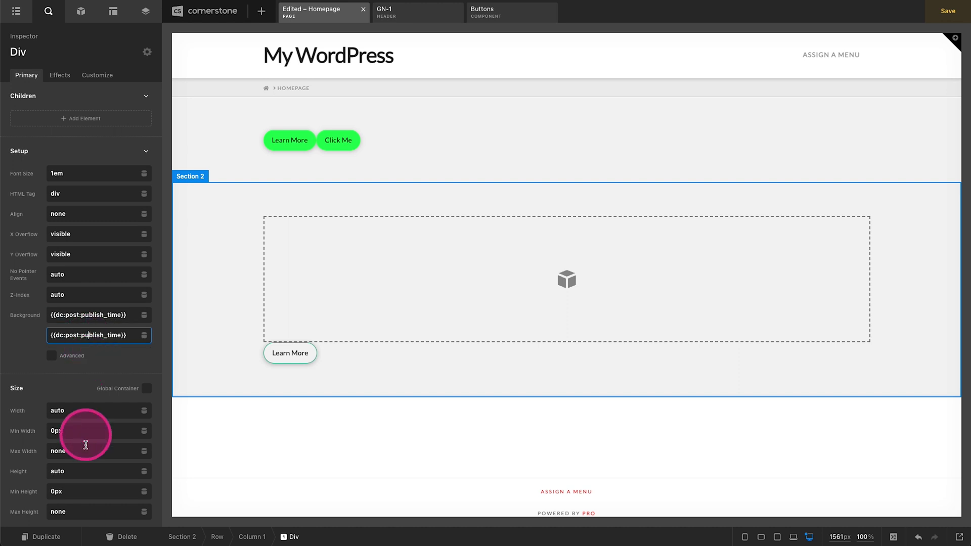
scroll(82, 437, "down", 1)
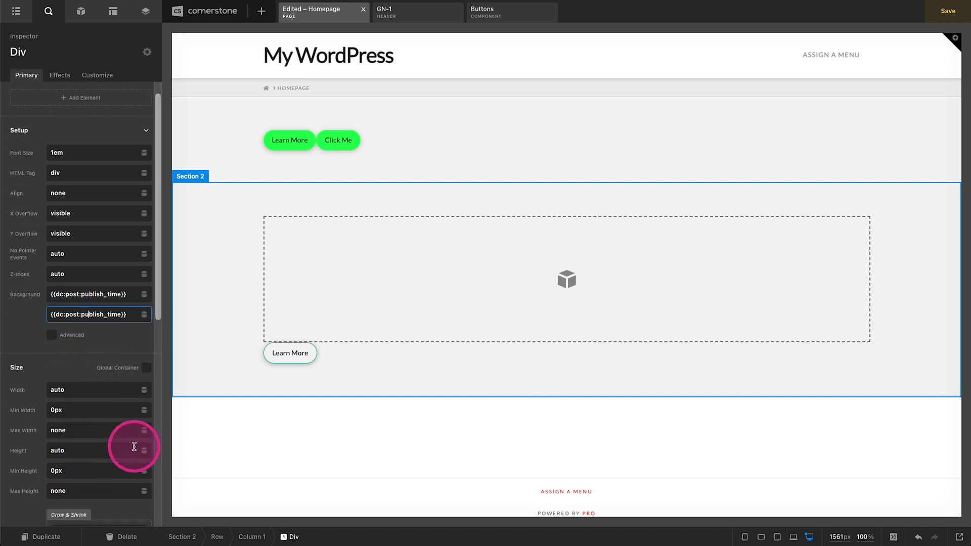
scroll(135, 447, "down", 2)
triple_click(79, 260)
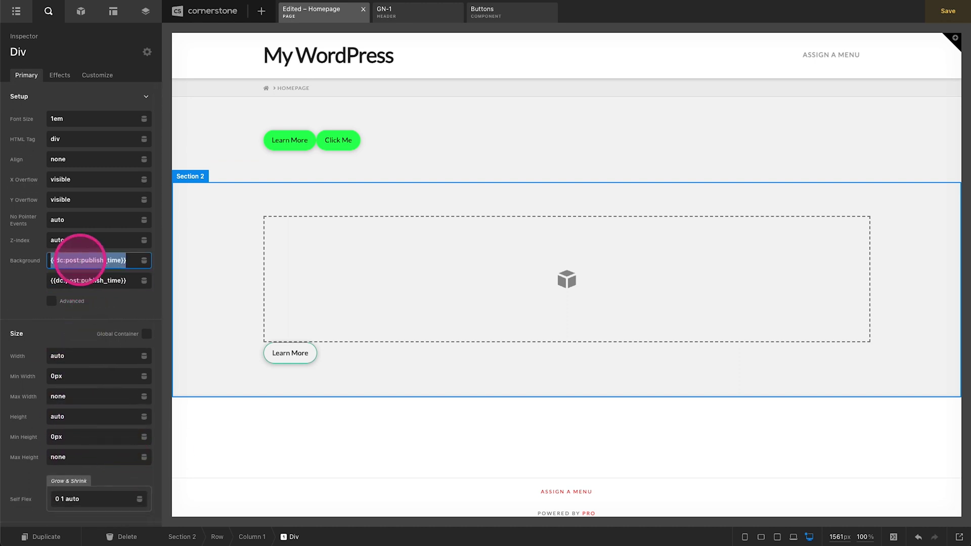
key("BackSpace")
key("Tab")
key("BackSpace")
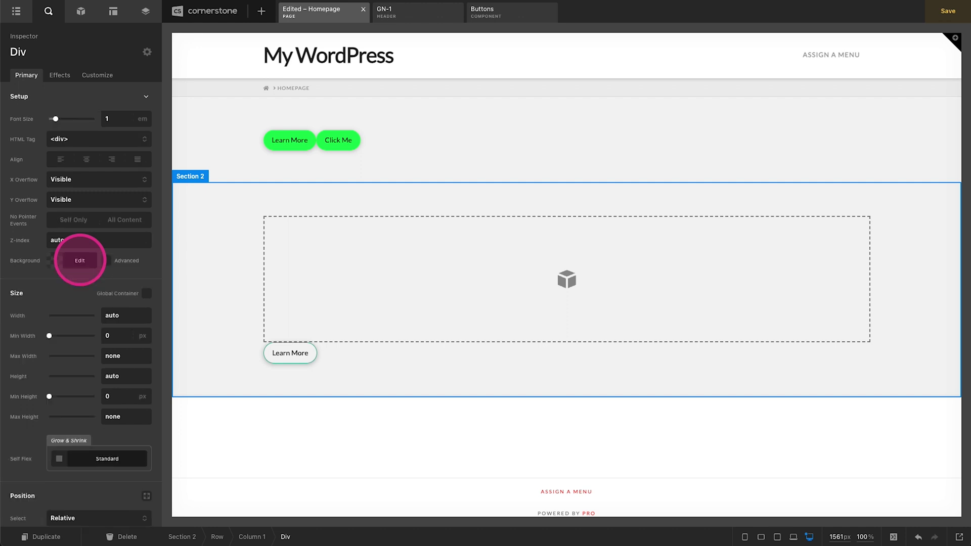
scroll(108, 321, "down", 6)
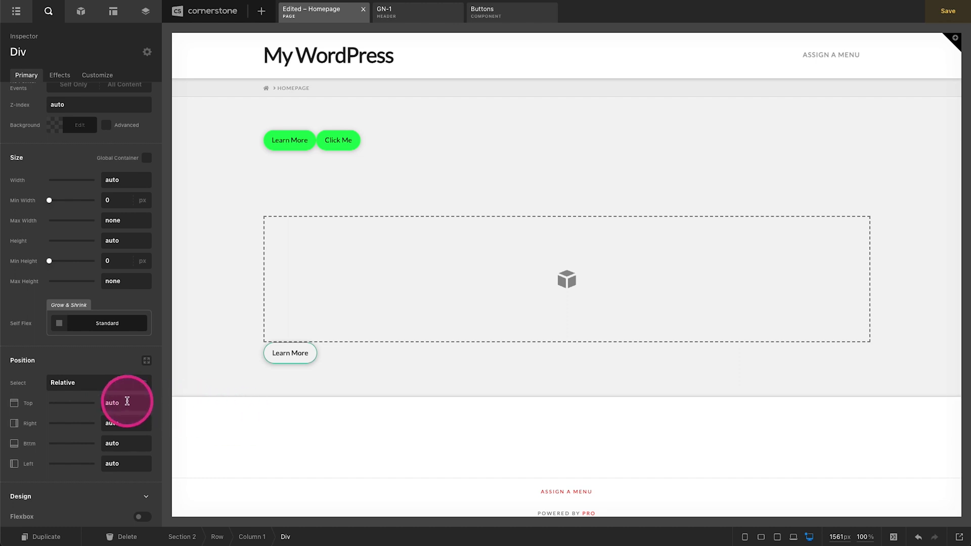
scroll(126, 400, "down", 2)
Step: Set the Div's Self Flex to the dynamic Post Title value {{dc:post:title}}
scroll(127, 401, "down", 3)
scroll(127, 401, "up", 4)
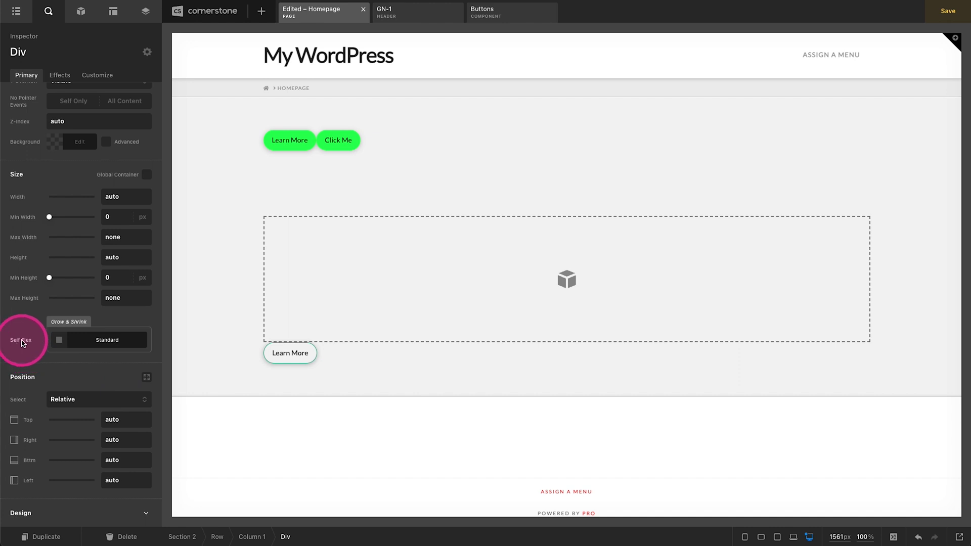
left_click(107, 344)
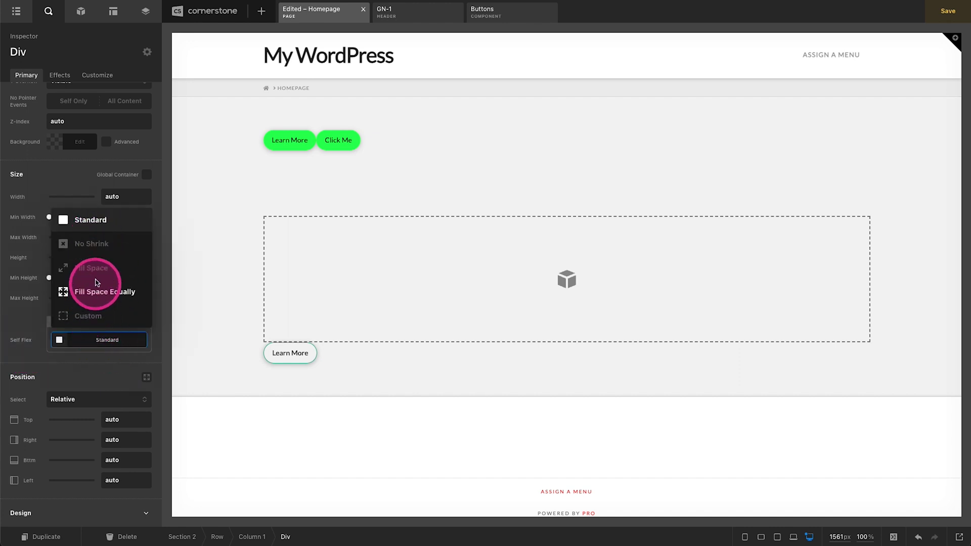
left_click(22, 357)
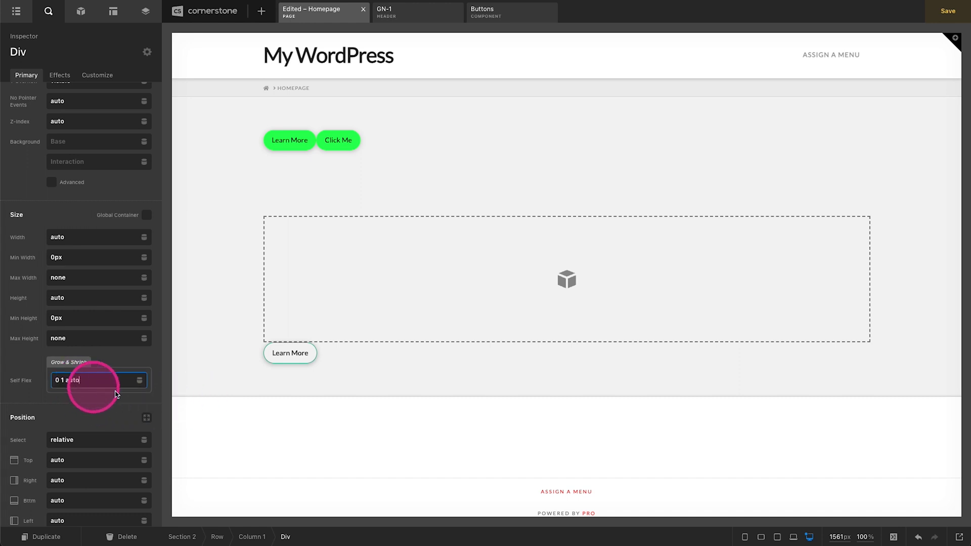
left_click(97, 385)
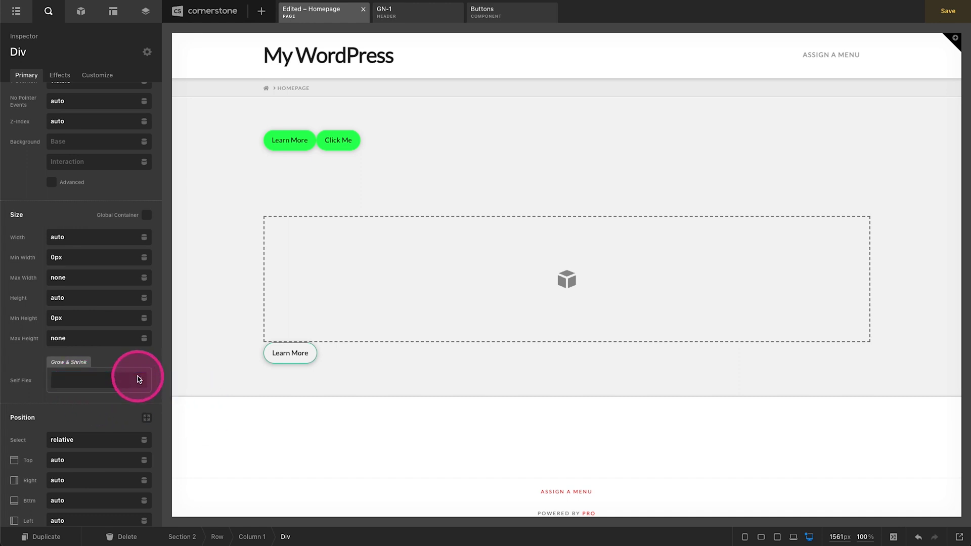
left_click(139, 380)
left_click(174, 281)
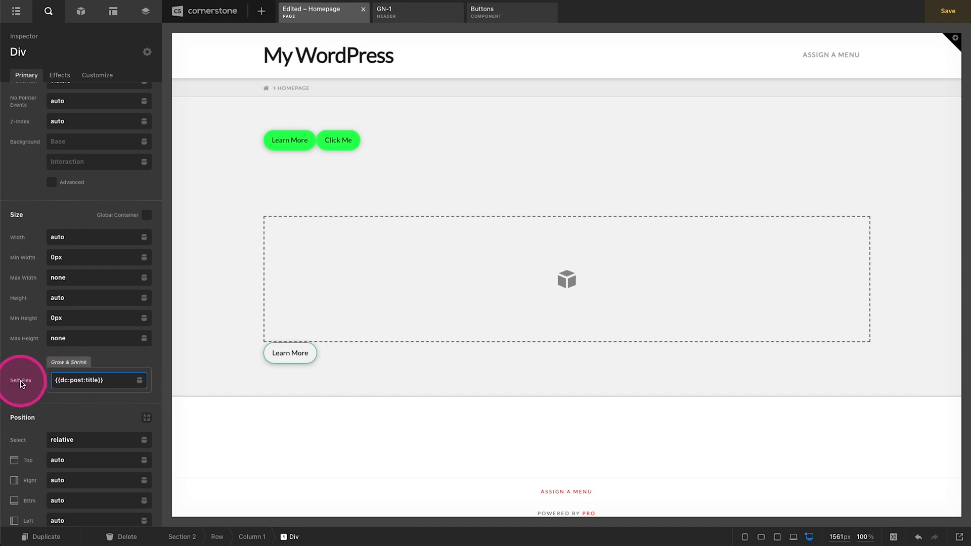
Step: Toggle breakout mode off to confirm Self Flex now reads Custom
left_click(83, 380)
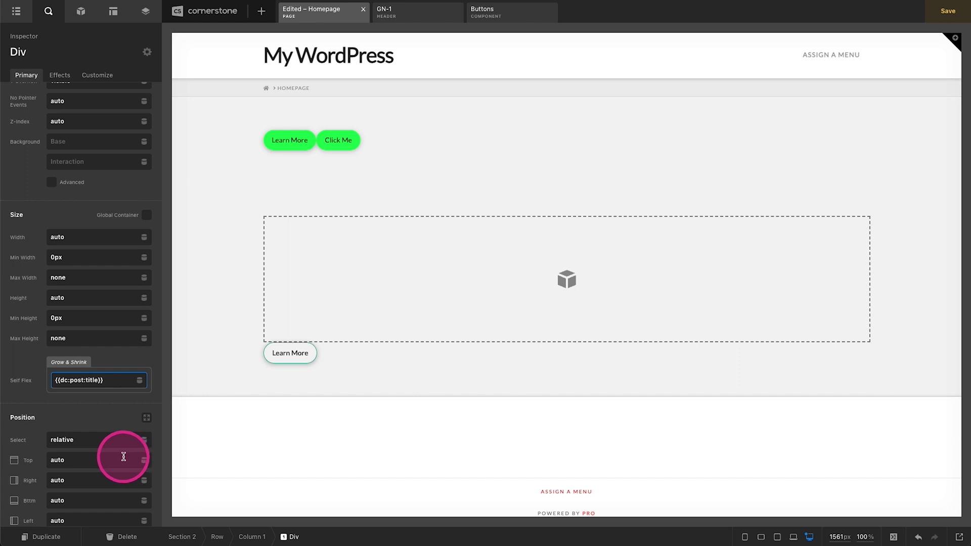
key("Escape")
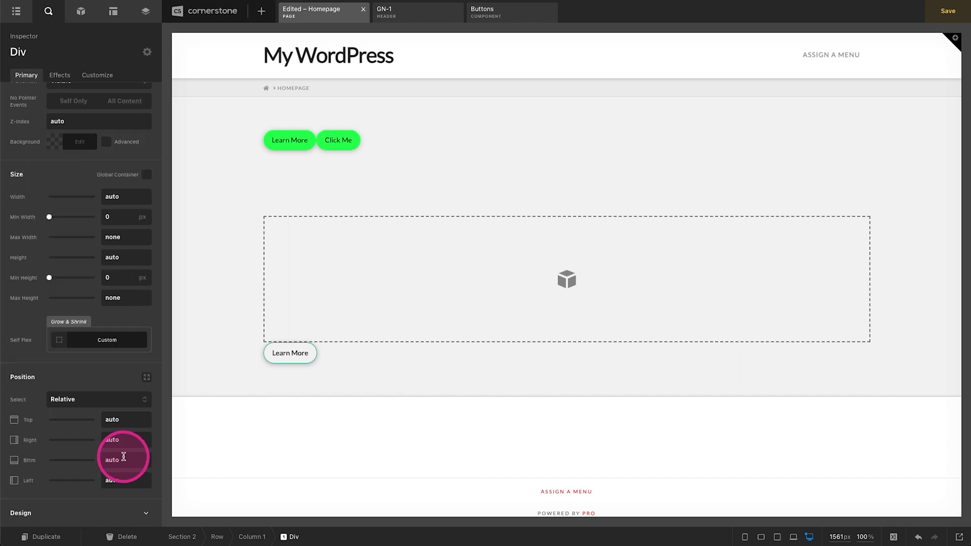
key("alt")
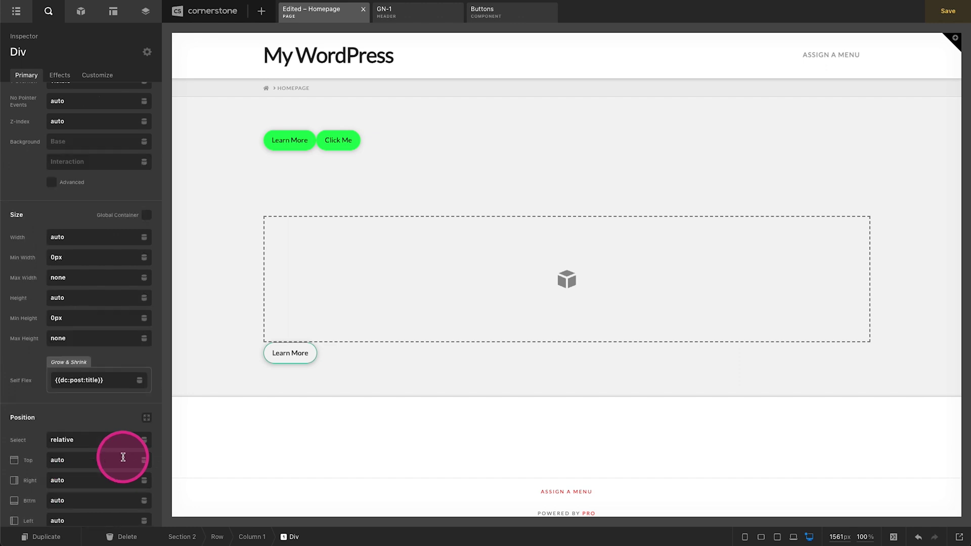
key("alt")
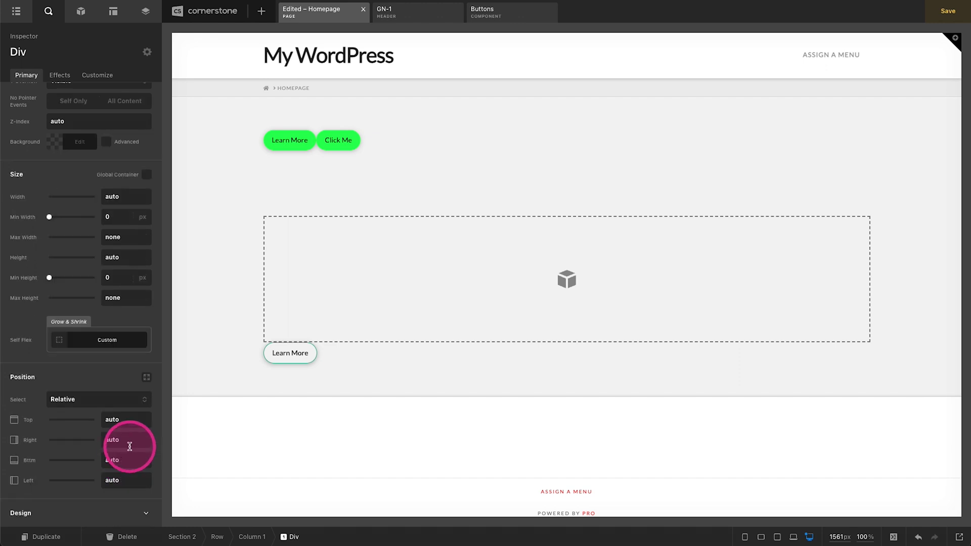